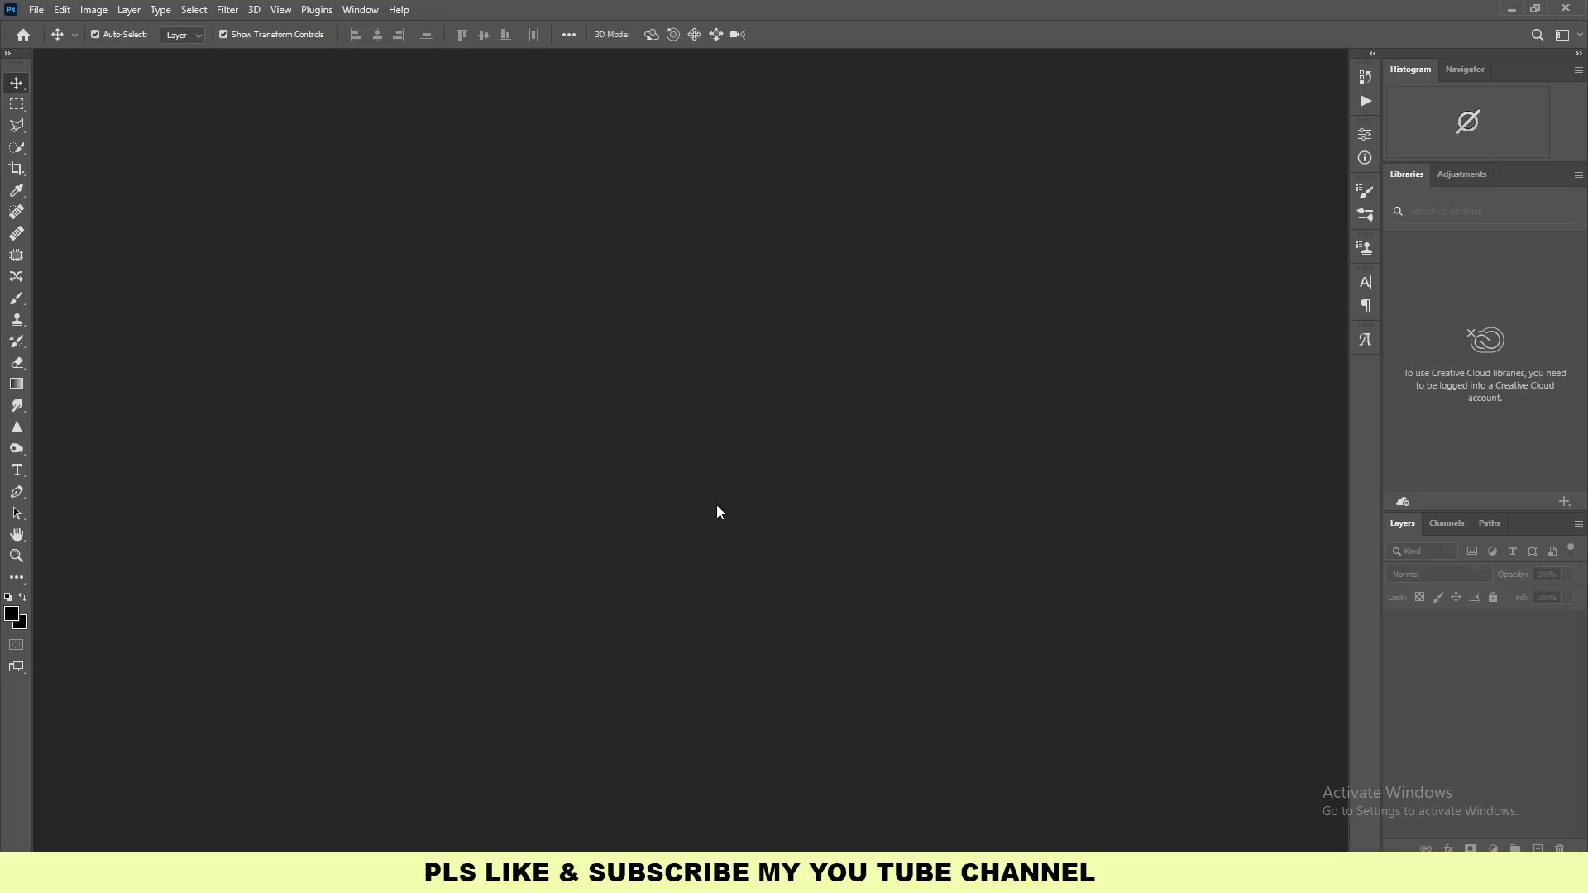
Start a new document from the File menu for the 18 × 12 inch, 300 ppi white canvas.
{"action": "left_click", "coordinate": [36, 9]}
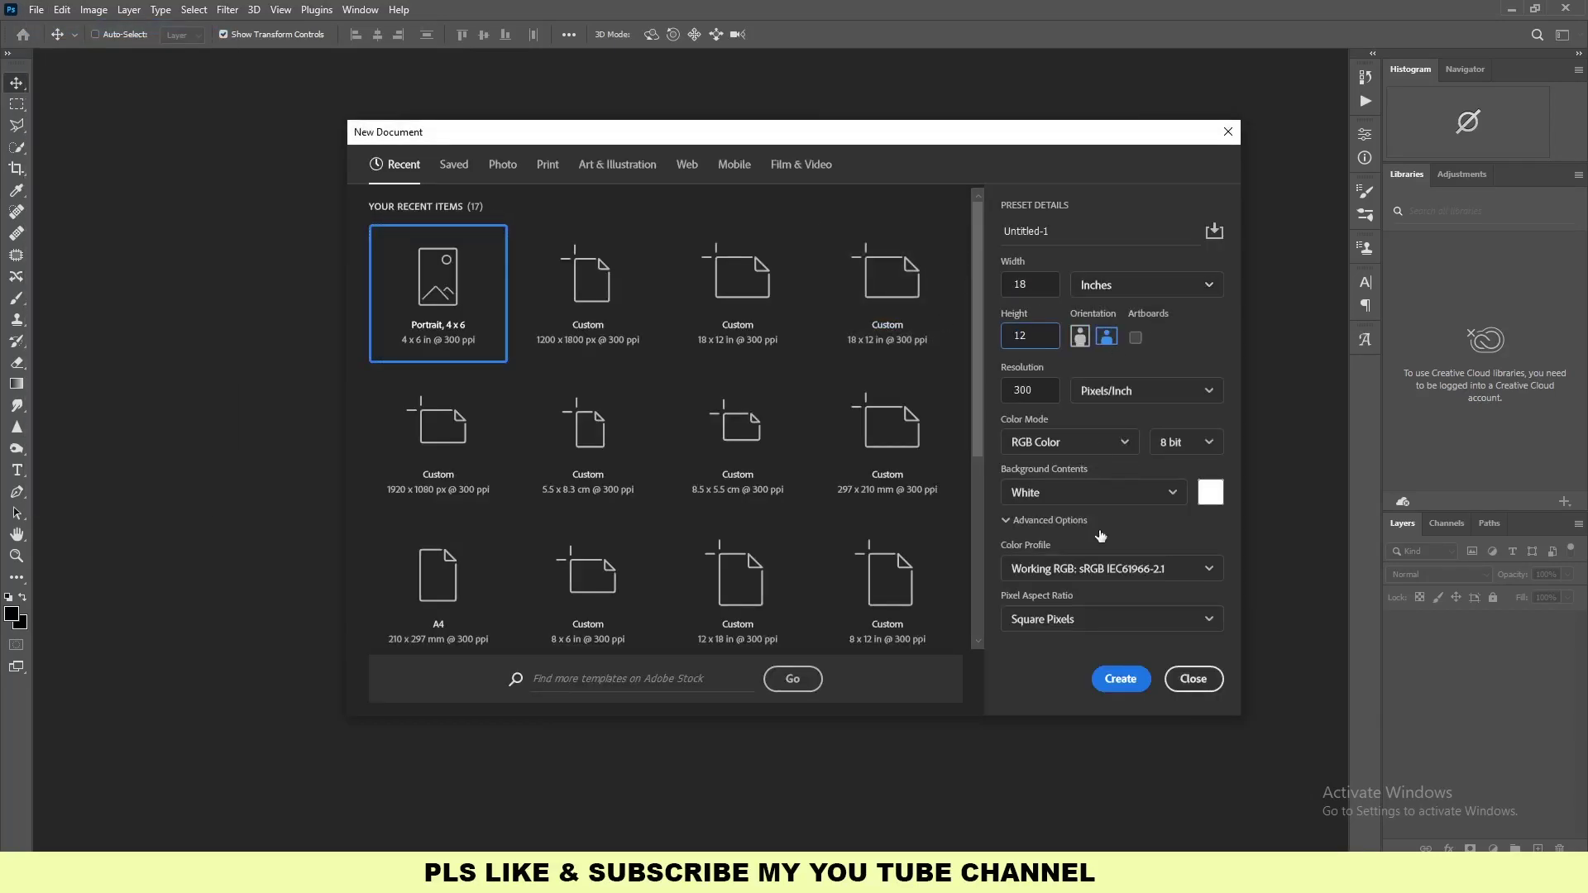
Create the 18 × 12 inch canvas and add a tan Solid Color fill layer.
{"action": "left_click", "coordinate": [1121, 678]}
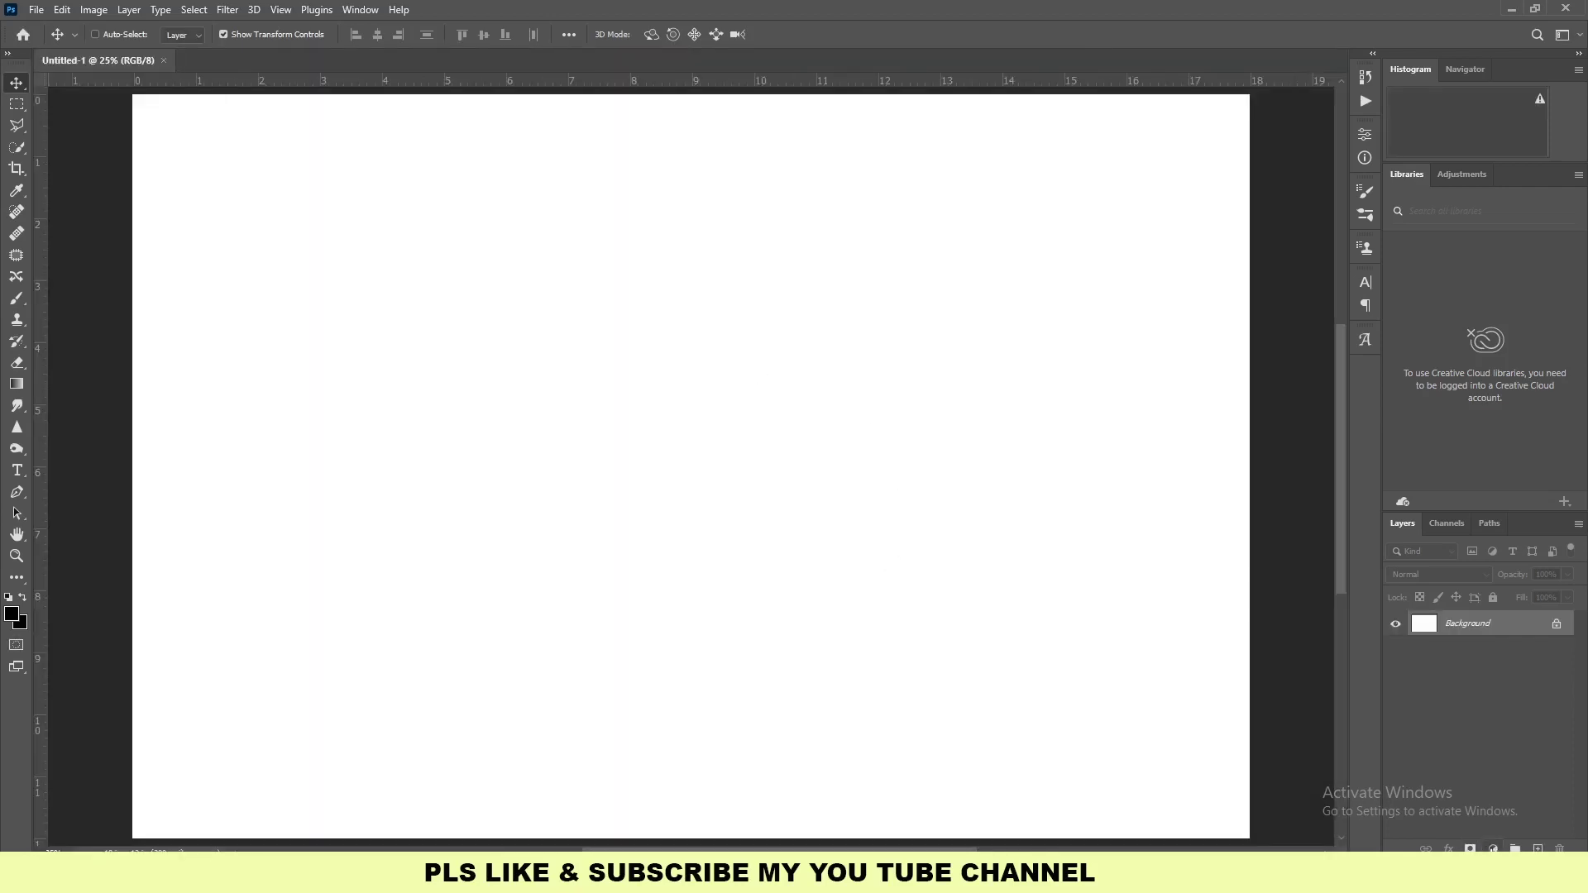
{"action": "left_click", "coordinate": [1494, 849]}
{"action": "left_click", "coordinate": [1490, 563]}
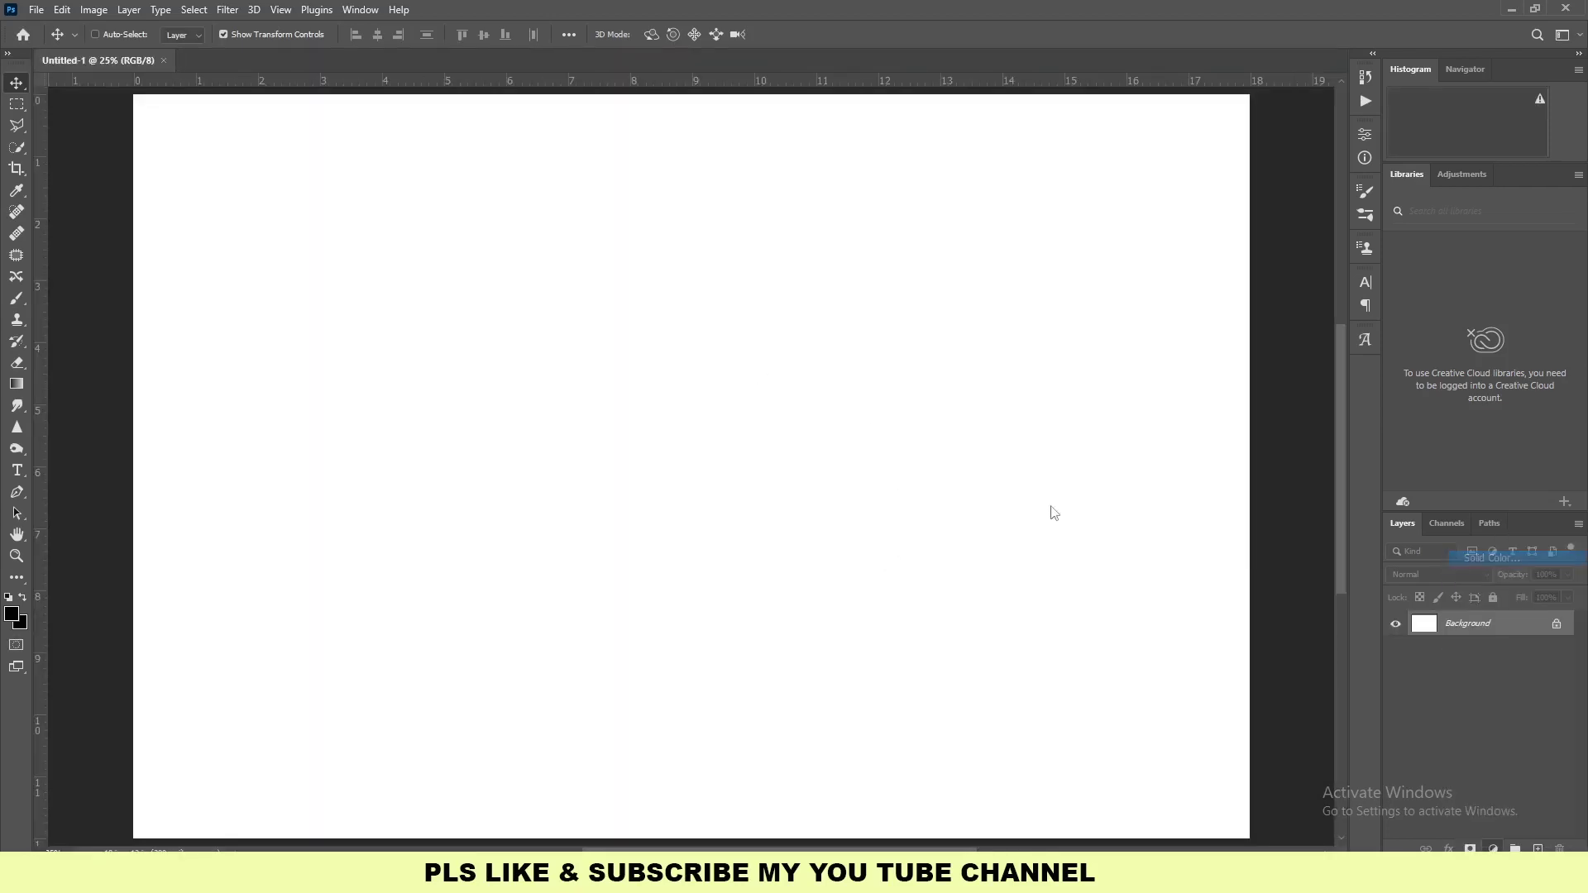
{"action": "left_click", "coordinate": [1016, 530]}
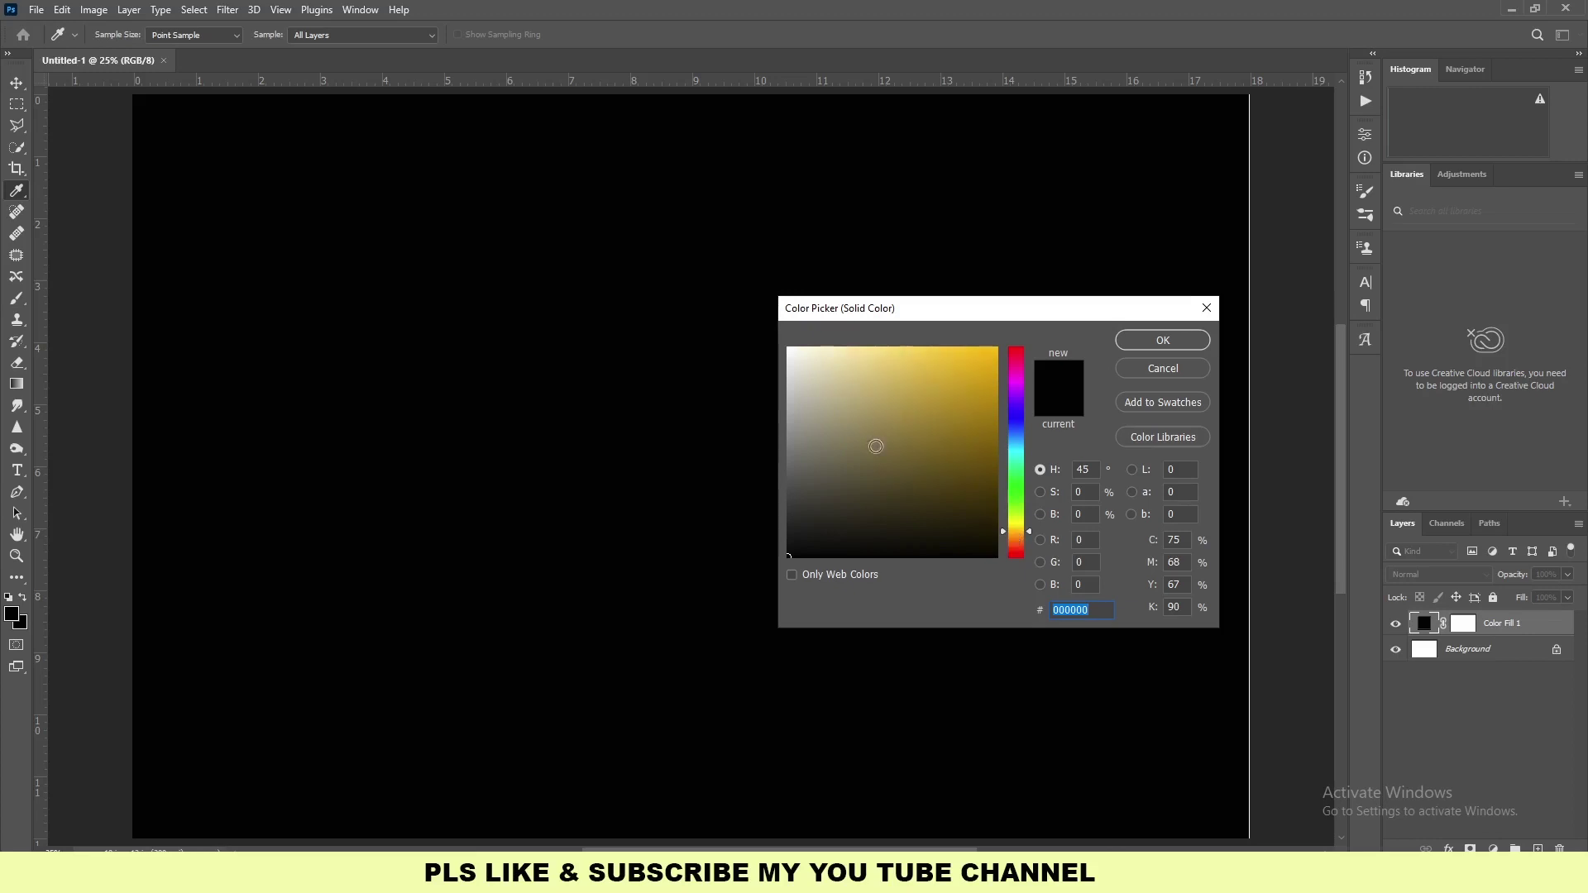
{"action": "left_click_drag", "start_coordinate": [876, 447], "coordinate": [859, 404]}
{"action": "left_click", "coordinate": [1150, 341]}
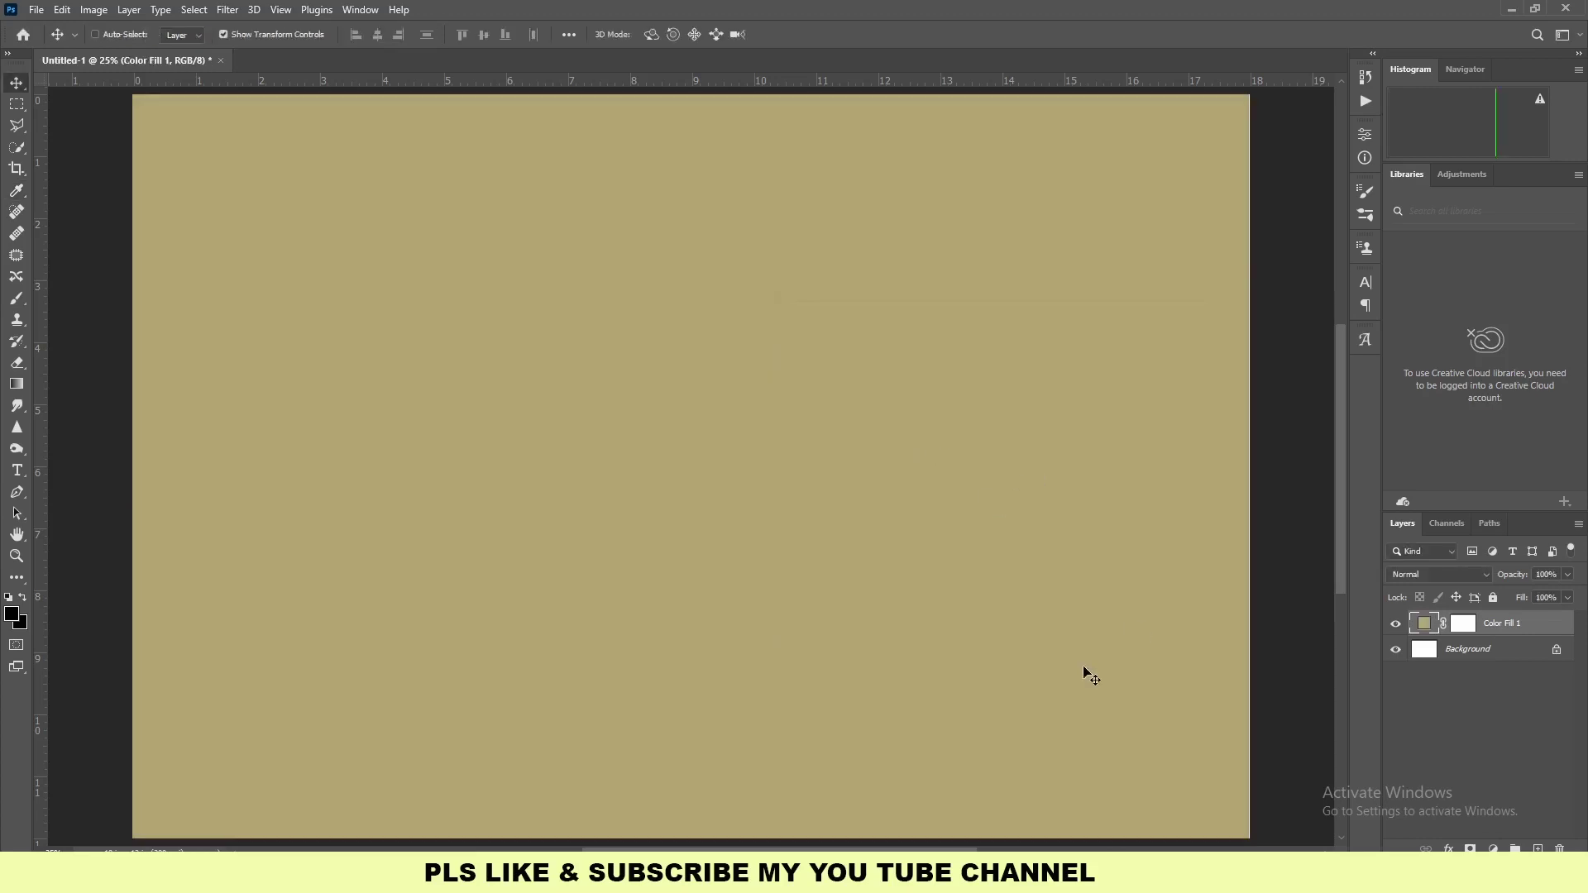
Open the lake photo from File Explorer in Photoshop.
{"action": "left_click", "coordinate": [426, 811]}
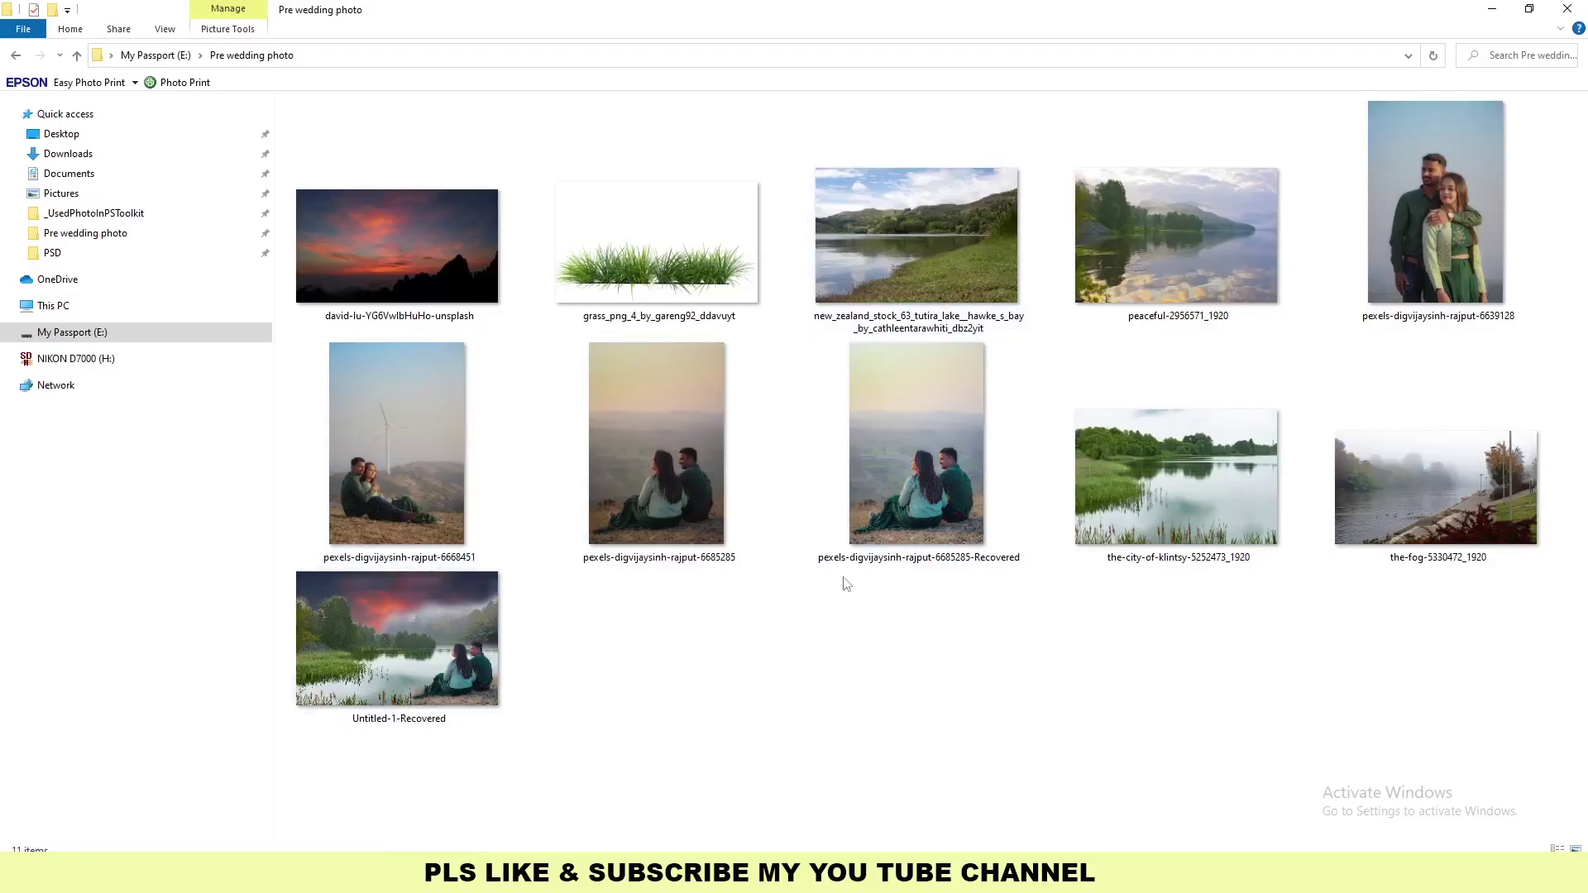
{"action": "right_click", "coordinate": [1179, 463]}
{"action": "mouse_move", "coordinate": [935, 514]}
{"action": "left_click", "coordinate": [1013, 673]}
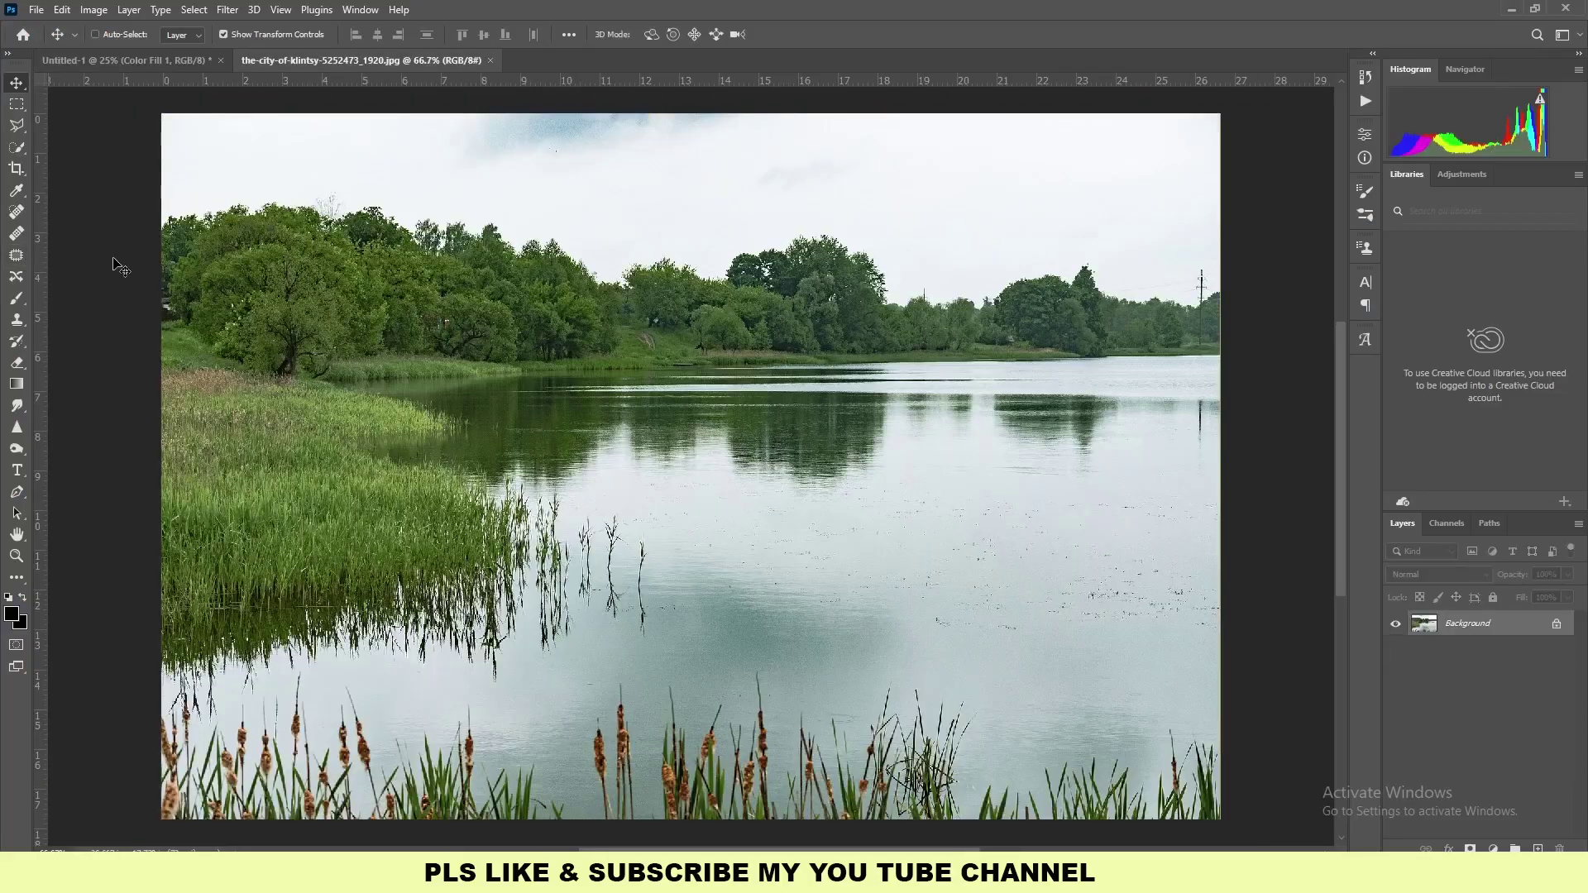
Duplicate the Blue channel as Blue copy and view it on the canvas.
{"action": "left_click", "coordinate": [1447, 522]}
{"action": "left_click", "coordinate": [1481, 616]}
{"action": "right_click", "coordinate": [1509, 617]}
{"action": "left_click", "coordinate": [1538, 627]}
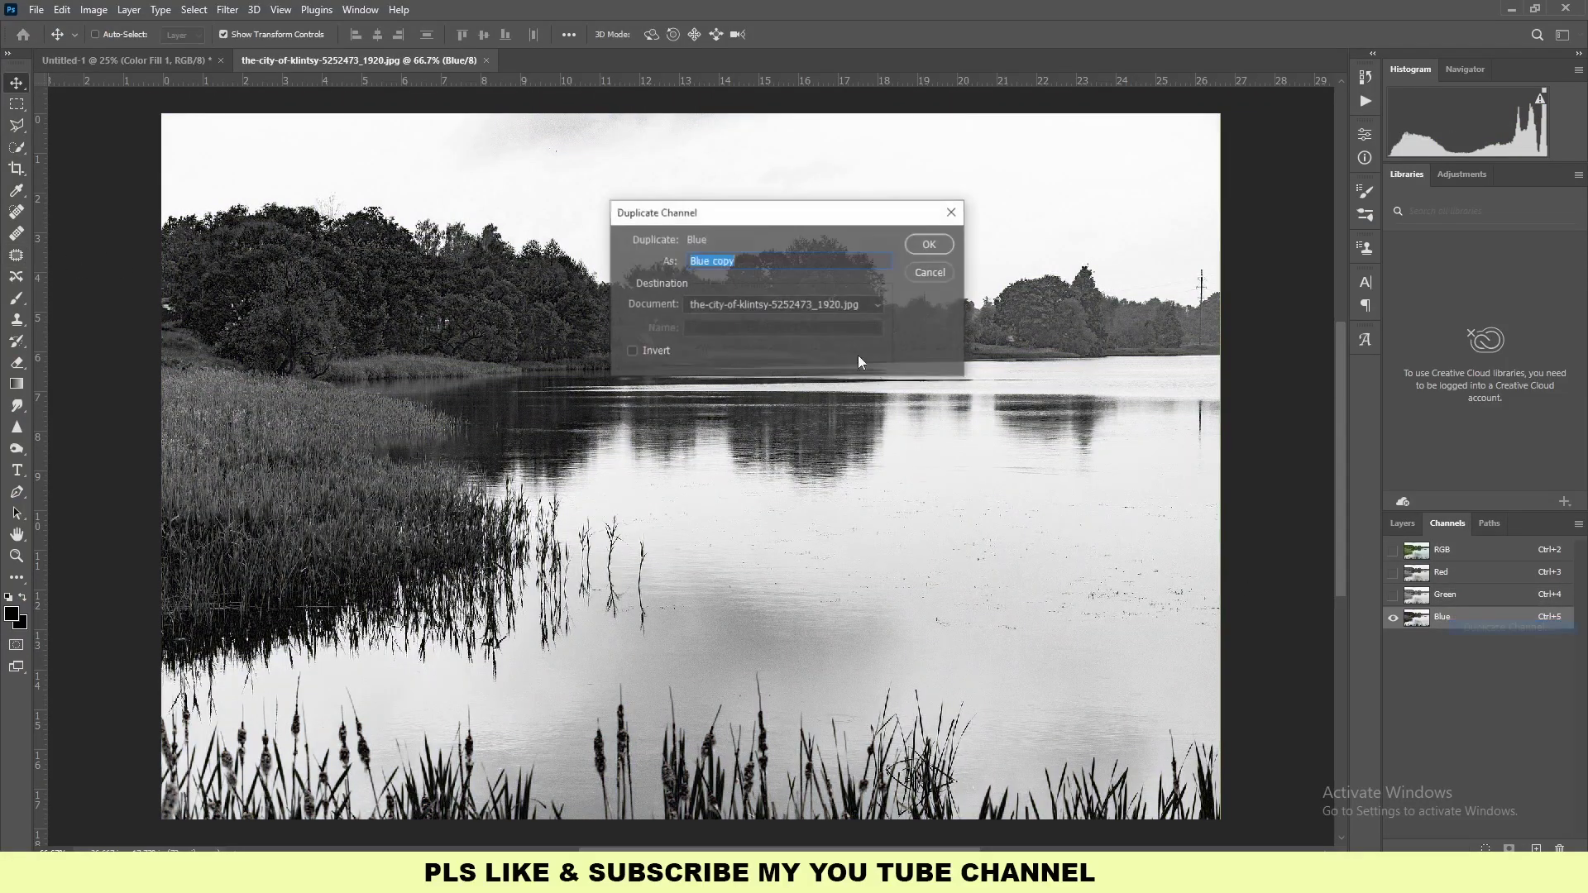
{"action": "key", "text": "Return"}
{"action": "left_click", "coordinate": [1399, 642]}
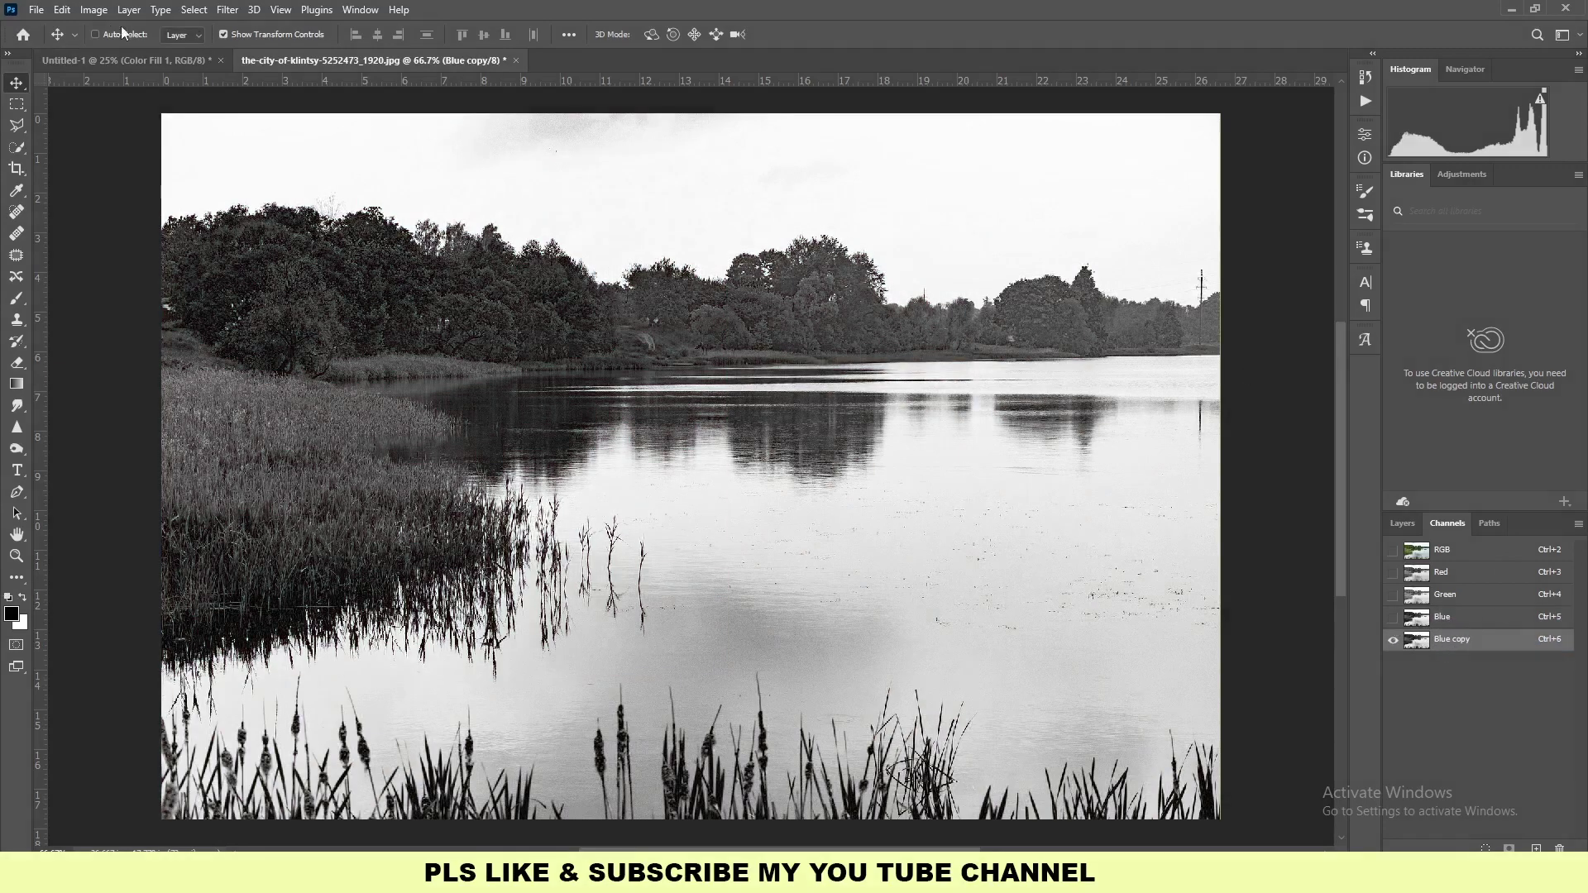
Push Blue copy to high contrast with Levels, paint the lake black, and load it as a selection.
{"action": "left_click", "coordinate": [93, 9]}
{"action": "left_click", "coordinate": [281, 72]}
{"action": "mouse_move", "coordinate": [917, 486]}
{"action": "left_mouse_down"}
{"action": "mouse_move", "coordinate": [1108, 487]}
{"action": "mouse_move", "coordinate": [1061, 490]}
{"action": "left_mouse_up"}
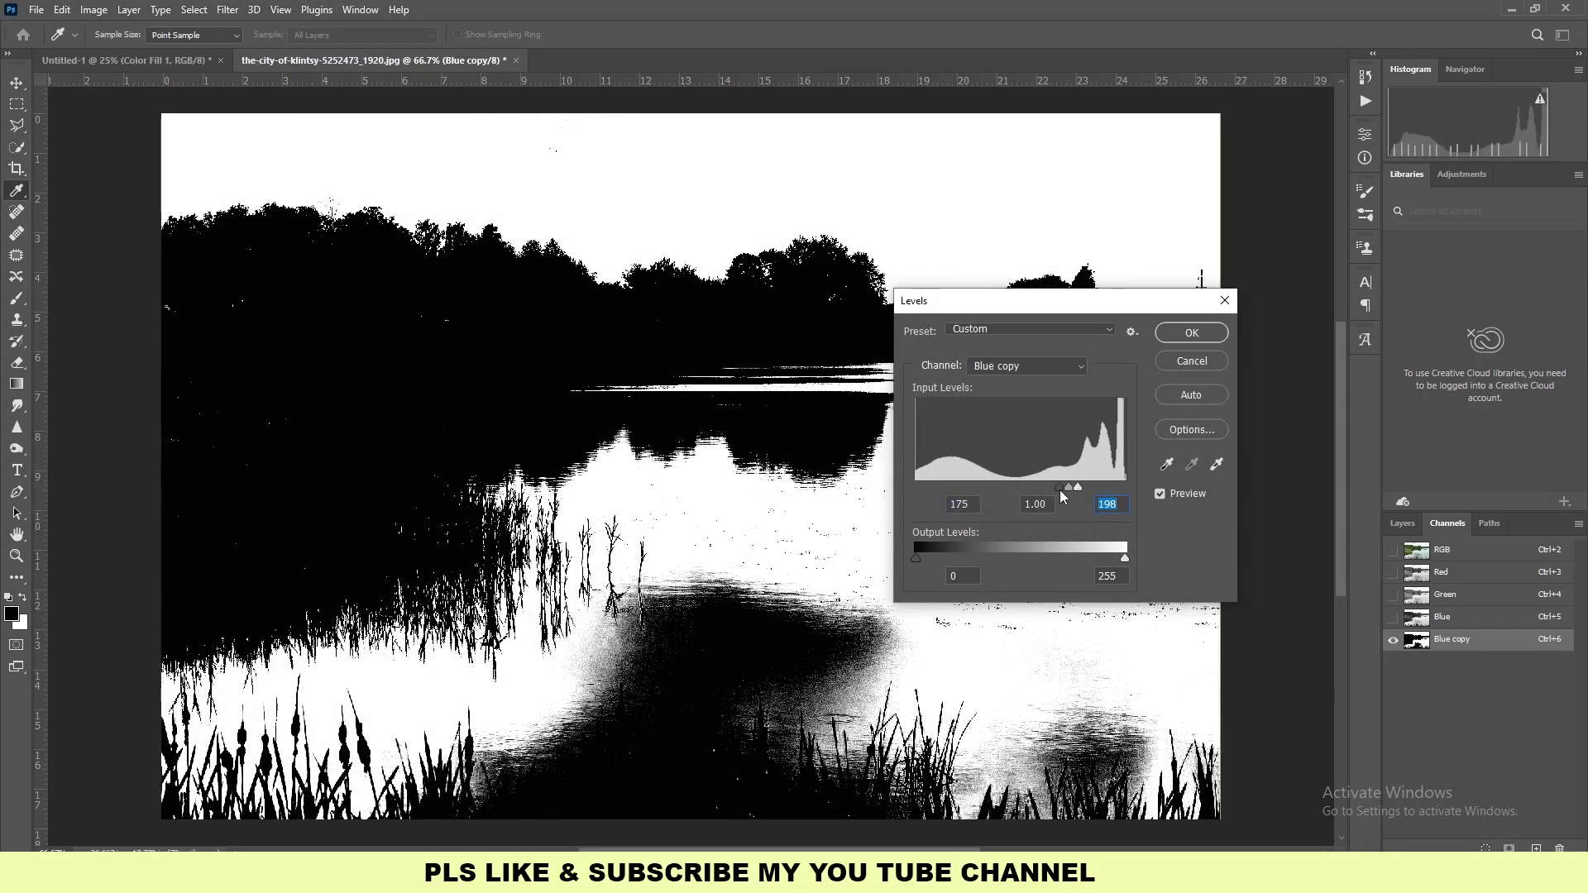
{"action": "key", "text": "Return"}
{"action": "key", "text": "b"}
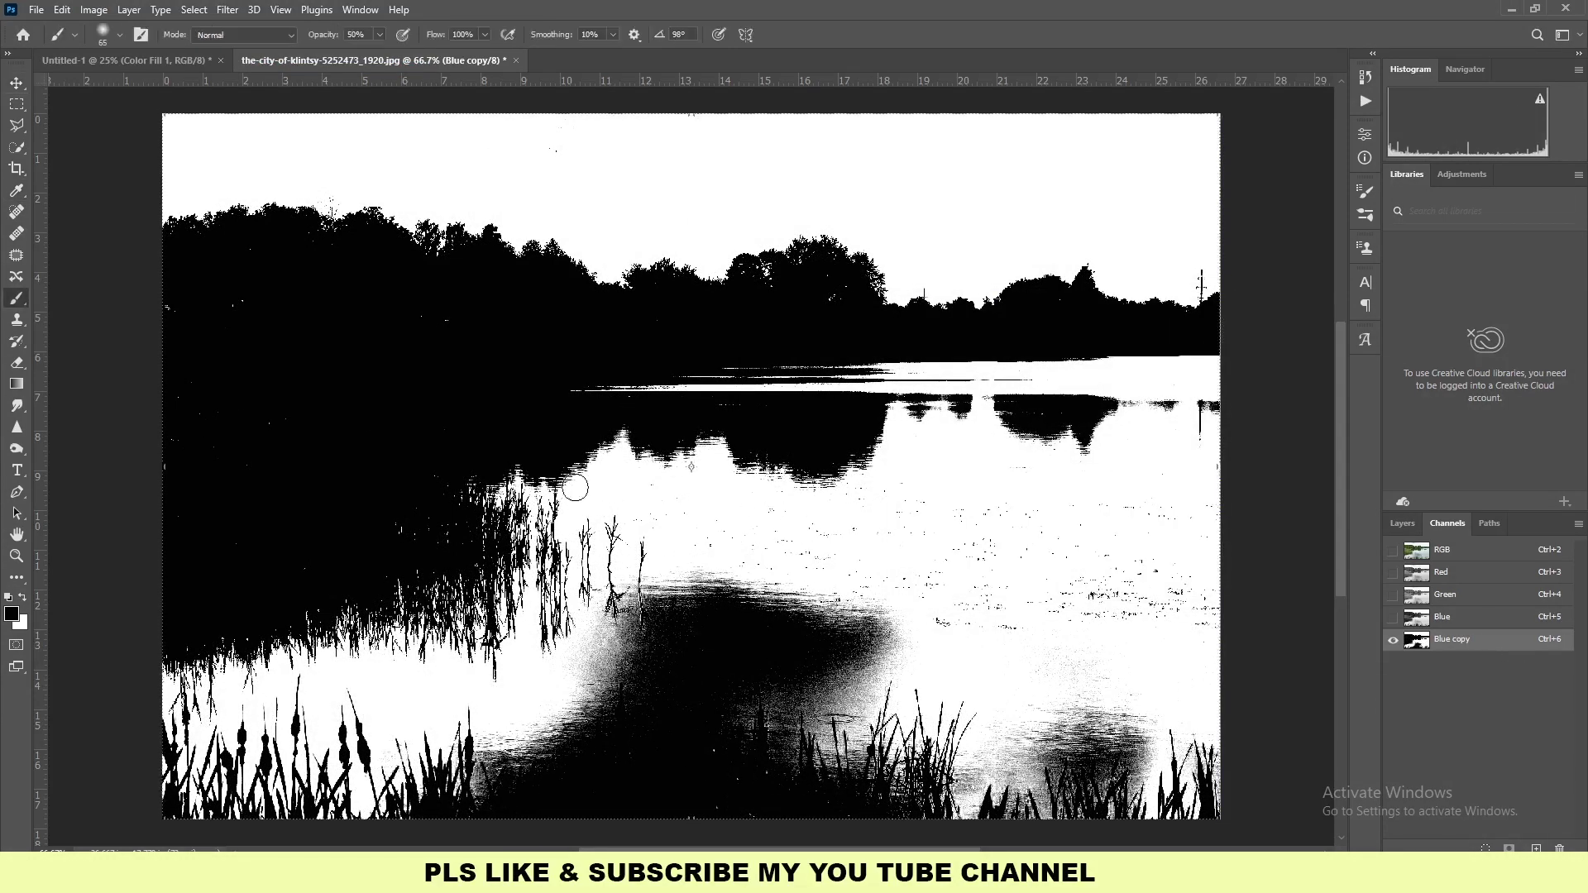
{"action": "mouse_move", "coordinate": [266, 399]}
{"action": "left_mouse_down"}
{"action": "mouse_move", "coordinate": [1290, 415]}
{"action": "mouse_move", "coordinate": [926, 414]}
{"action": "mouse_move", "coordinate": [1153, 557]}
{"action": "mouse_move", "coordinate": [1053, 787]}
{"action": "mouse_move", "coordinate": [1025, 578]}
{"action": "mouse_move", "coordinate": [181, 739]}
{"action": "mouse_move", "coordinate": [632, 540]}
{"action": "left_mouse_up"}
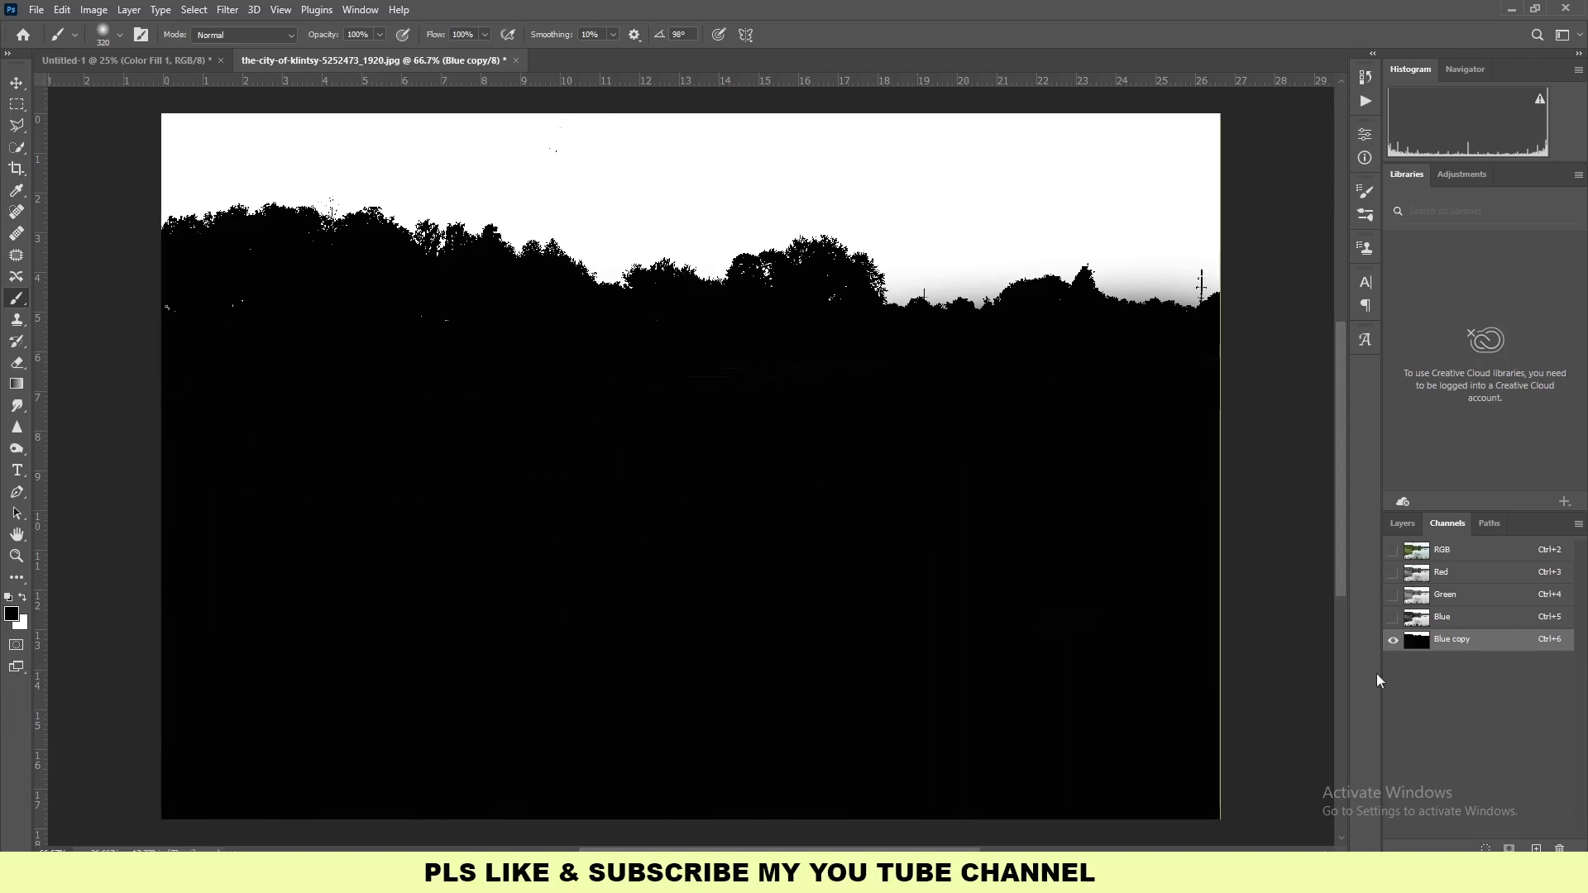
{"action": "key", "text": "ctrl+2"}
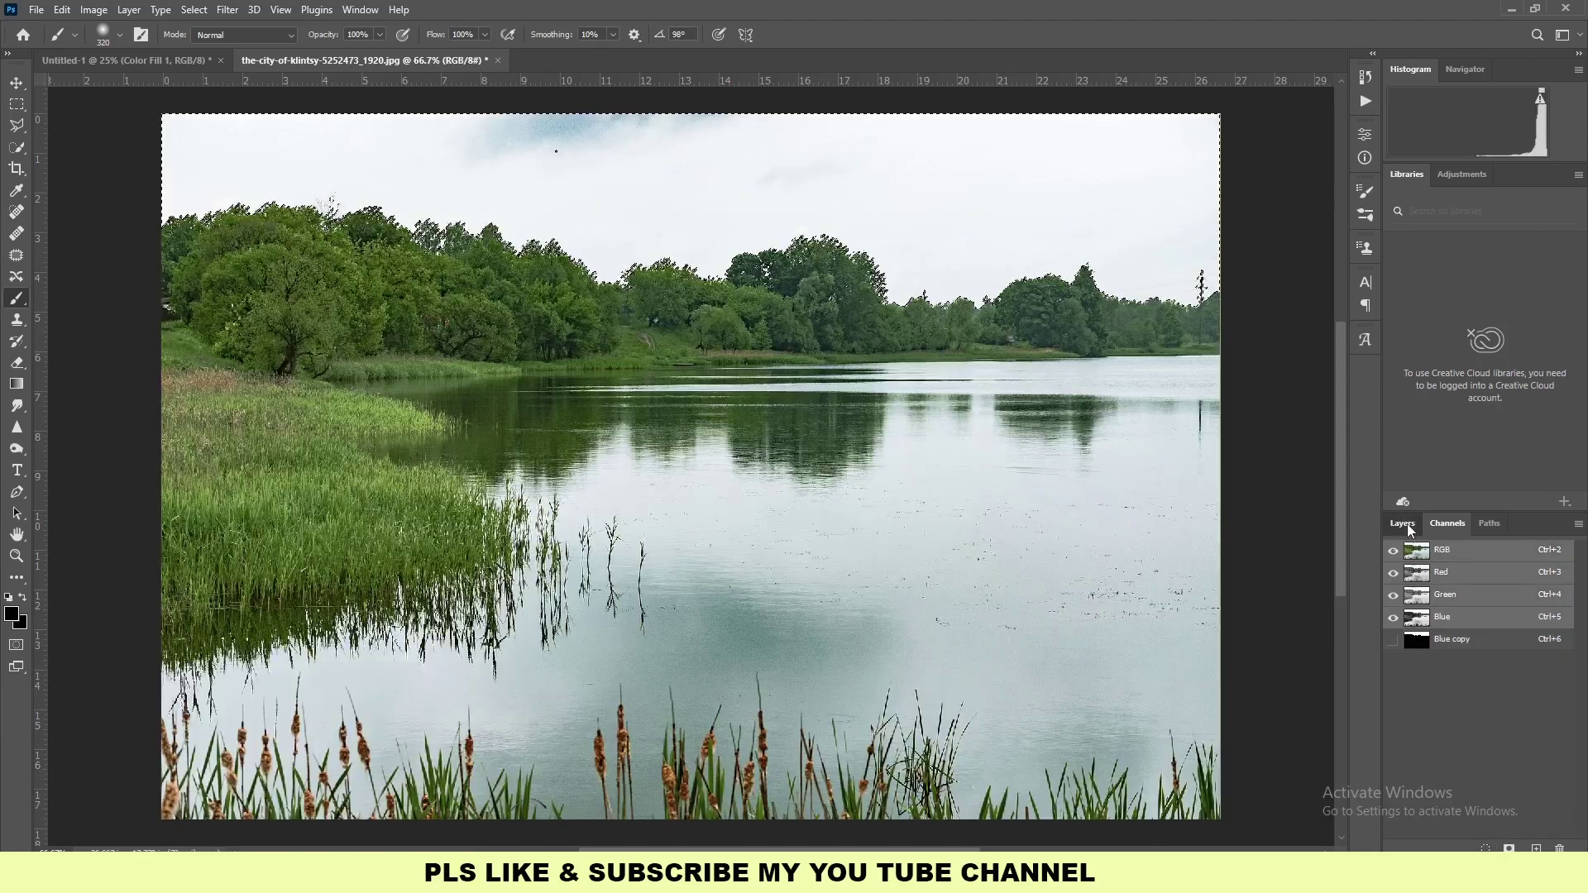
Add an inverted layer mask from the selection to hide the lake photo's sky.
{"action": "left_click", "coordinate": [1403, 523]}
{"action": "left_click", "coordinate": [1470, 849]}
{"action": "key", "text": "ctrl+i"}
Refine the mask along the treeline in Select and Mask, then drag the lake into Untitled-1.
{"action": "right_click", "coordinate": [1463, 625]}
{"action": "left_click", "coordinate": [1468, 748]}
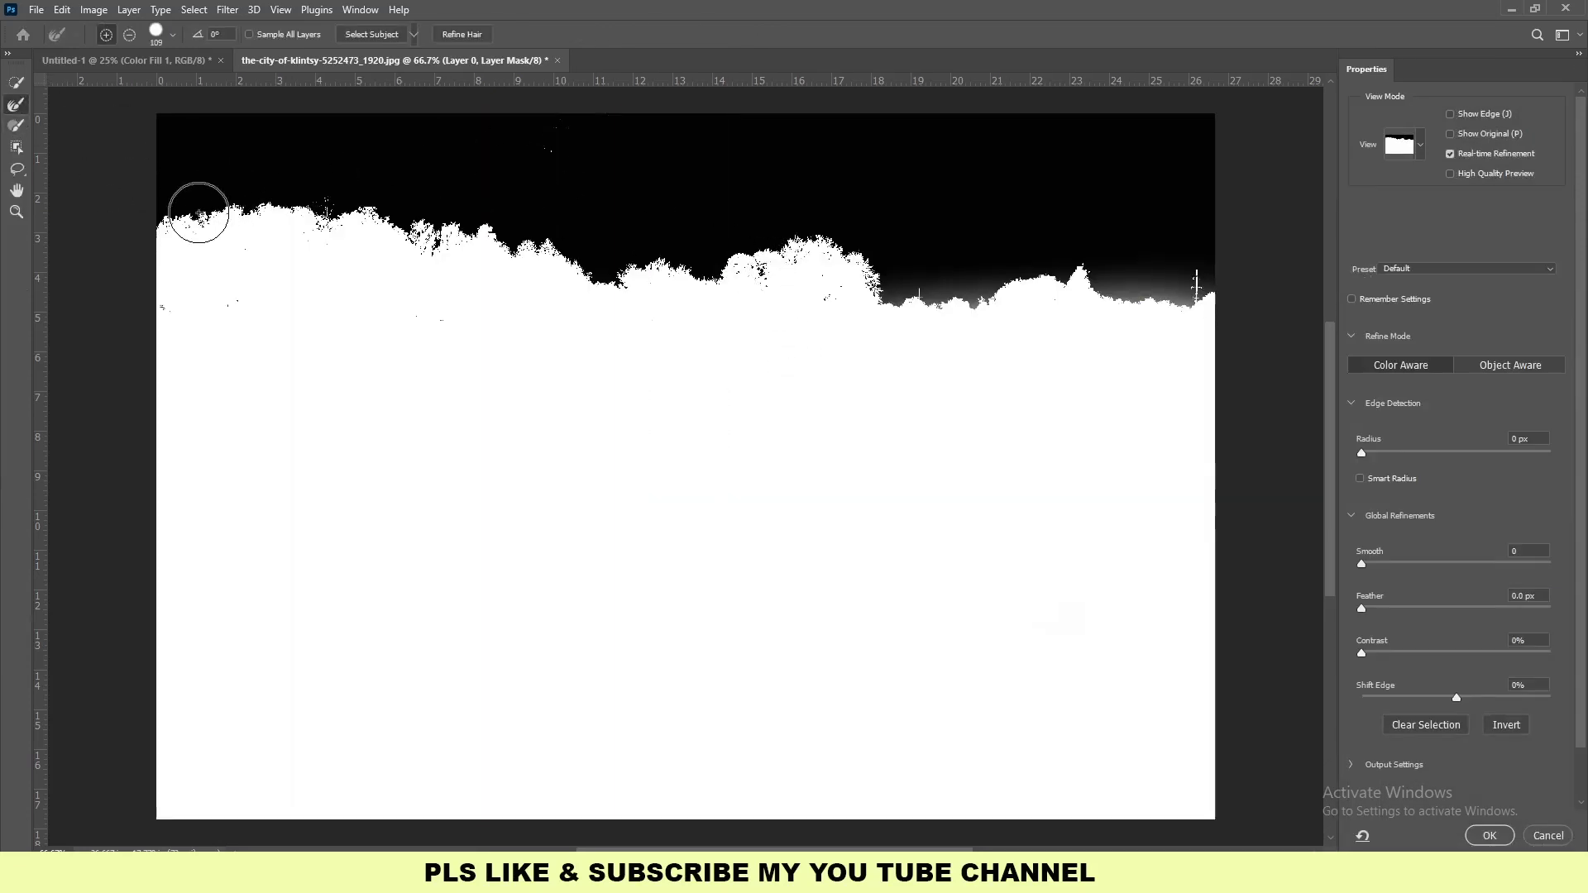
{"action": "left_click_drag", "start_coordinate": [199, 213], "coordinate": [853, 280]}
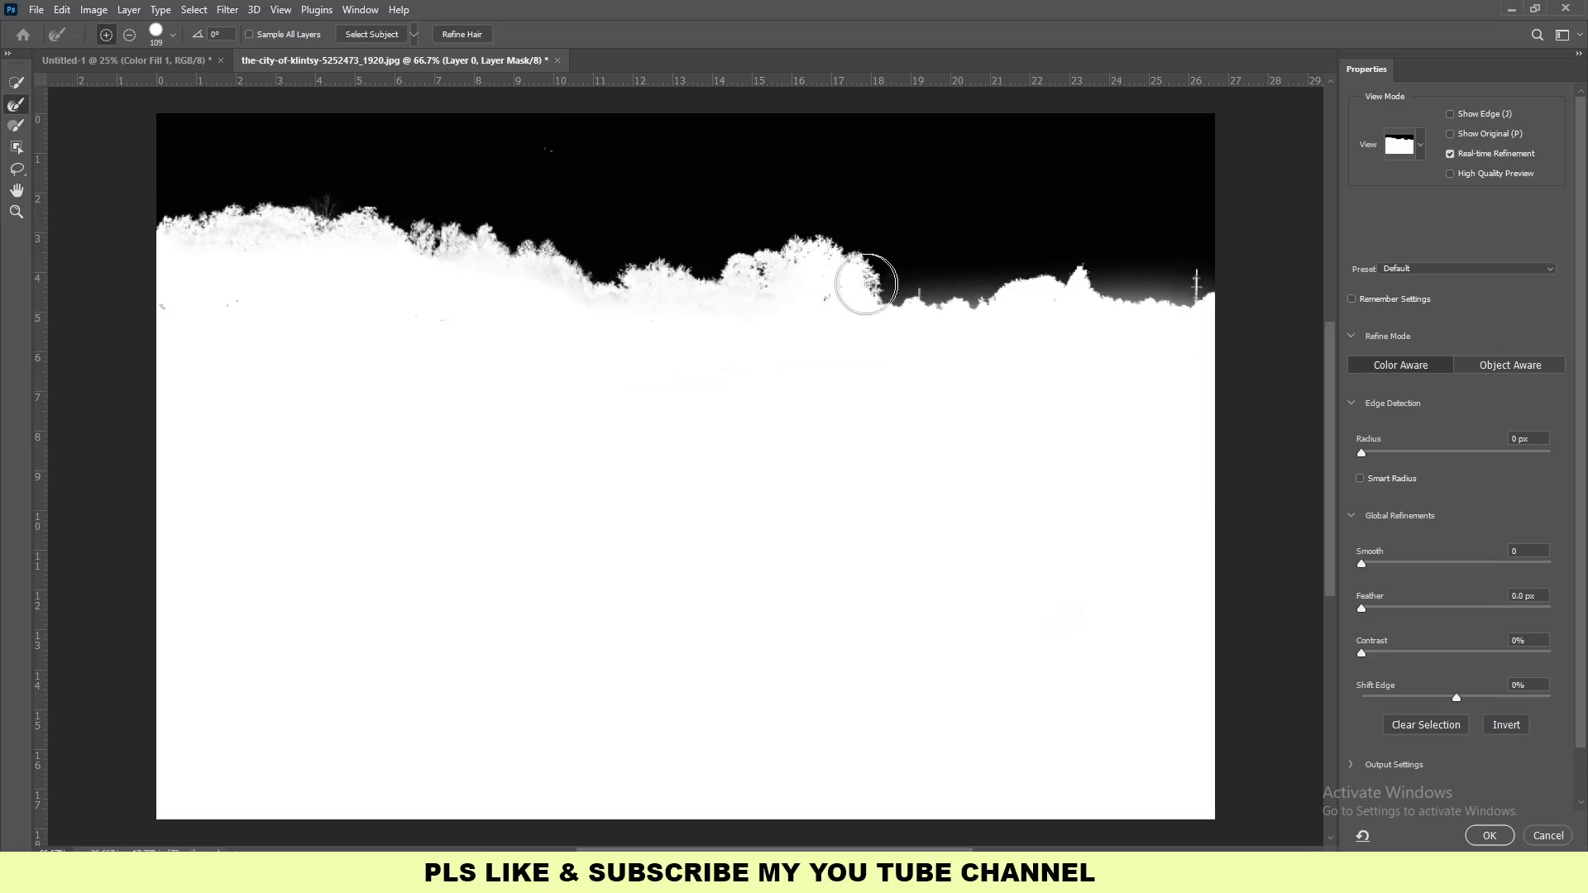
{"action": "left_click_drag", "start_coordinate": [852, 280], "coordinate": [1216, 301]}
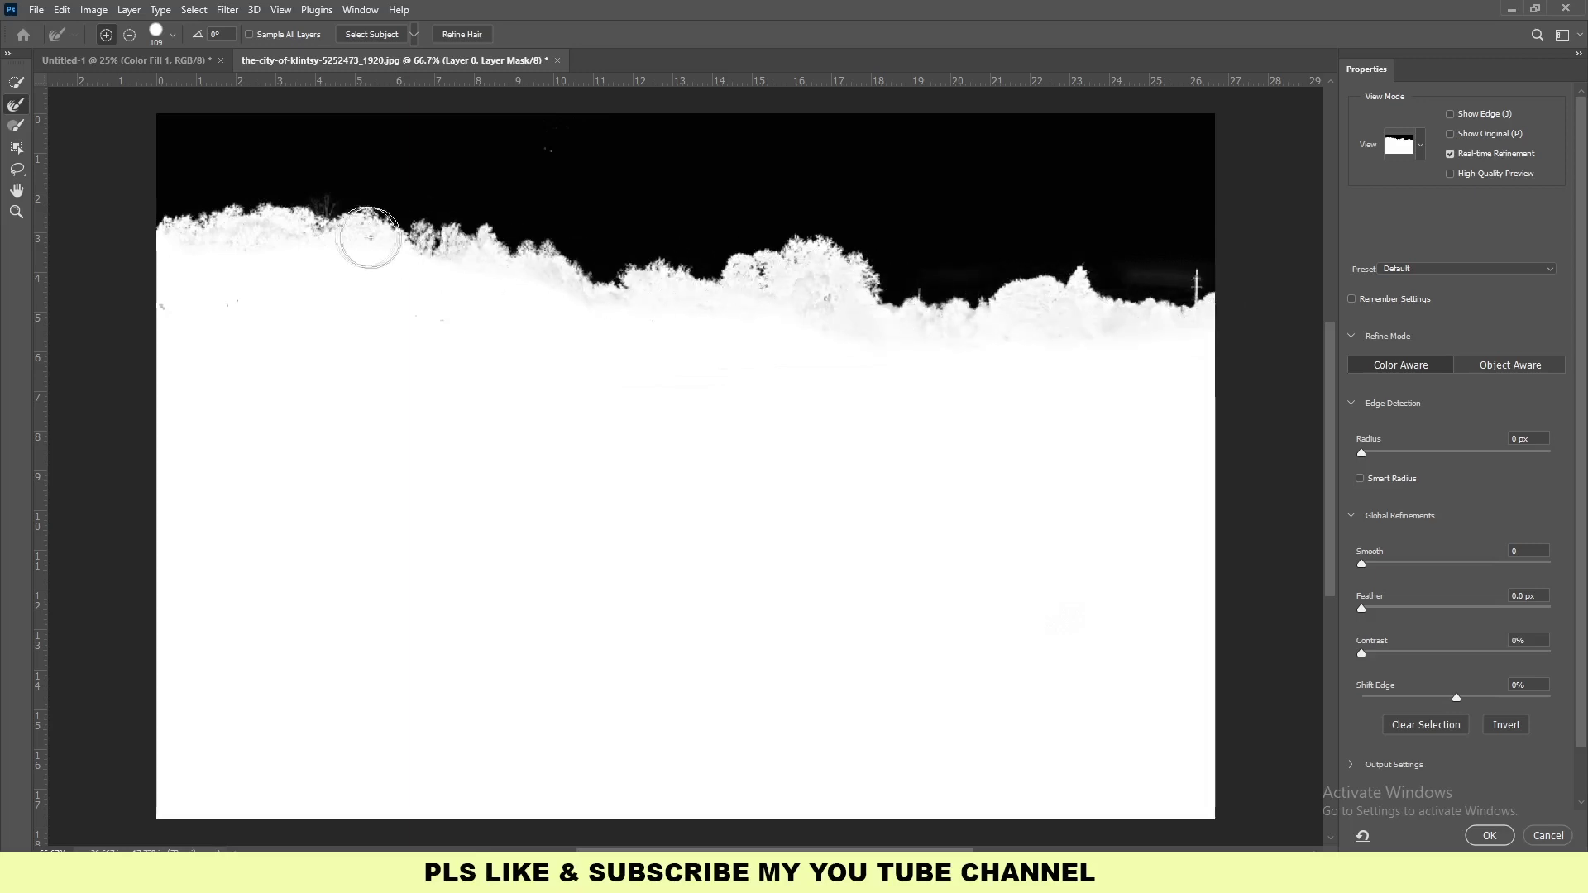
{"action": "left_click", "coordinate": [1489, 835]}
{"action": "key", "text": "v"}
{"action": "left_click_drag", "start_coordinate": [296, 188], "coordinate": [858, 468]}
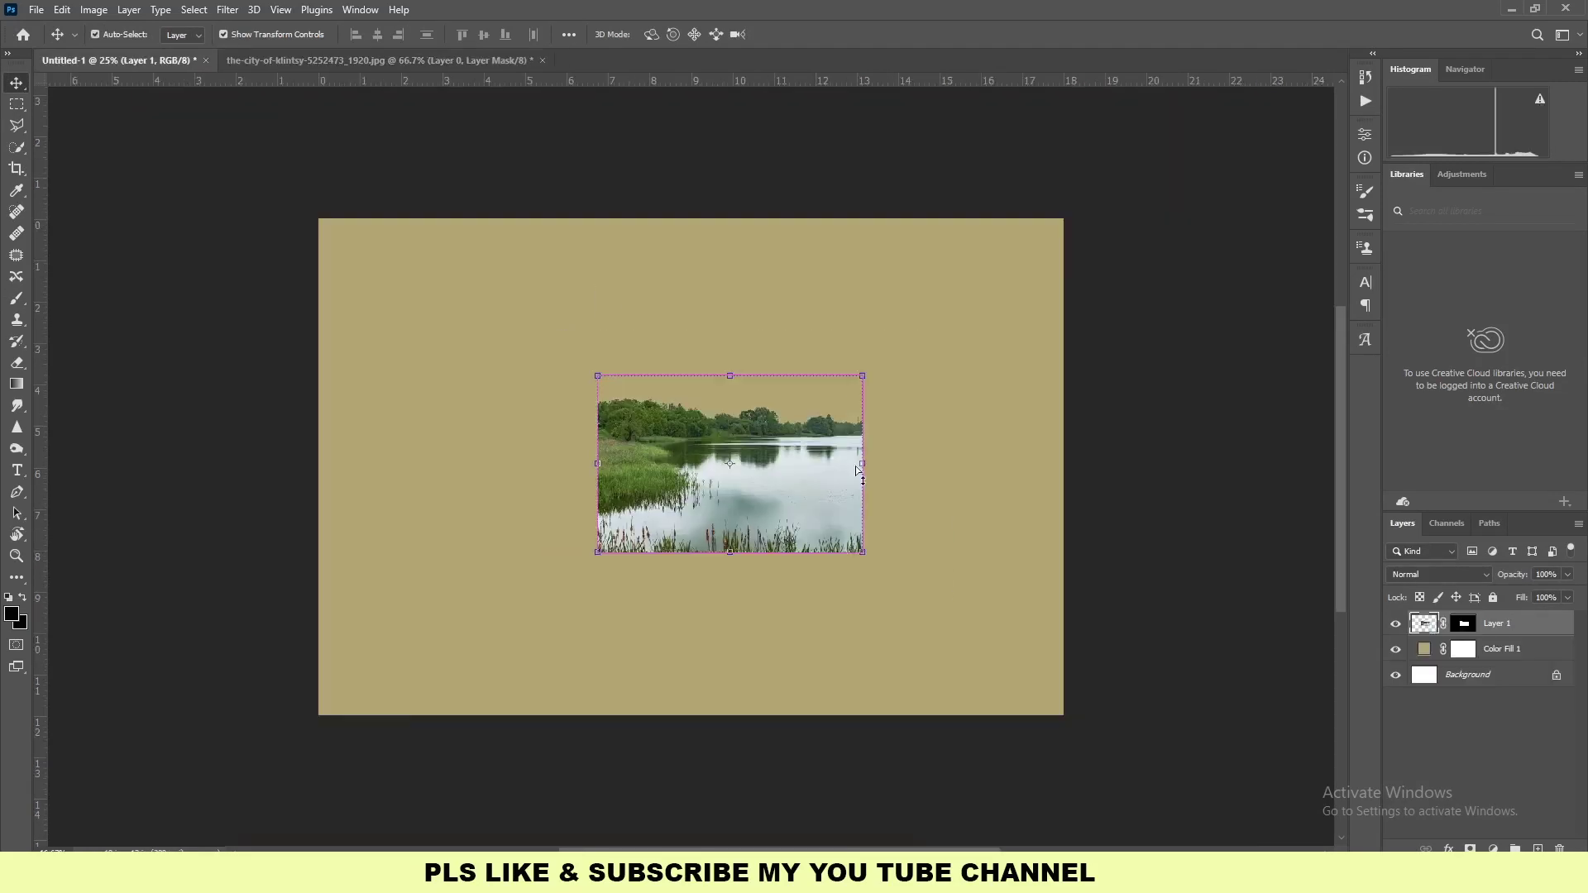
Scale and position the lake layer across the lower part of the canvas.
{"action": "left_click_drag", "start_coordinate": [819, 398], "coordinate": [1028, 256]}
{"action": "left_click_drag", "start_coordinate": [620, 531], "coordinate": [436, 656]}
{"action": "left_click_drag", "start_coordinate": [633, 610], "coordinate": [608, 610]}
{"action": "left_click_drag", "start_coordinate": [1002, 260], "coordinate": [971, 281]}
{"action": "left_click_drag", "start_coordinate": [699, 286], "coordinate": [699, 440]}
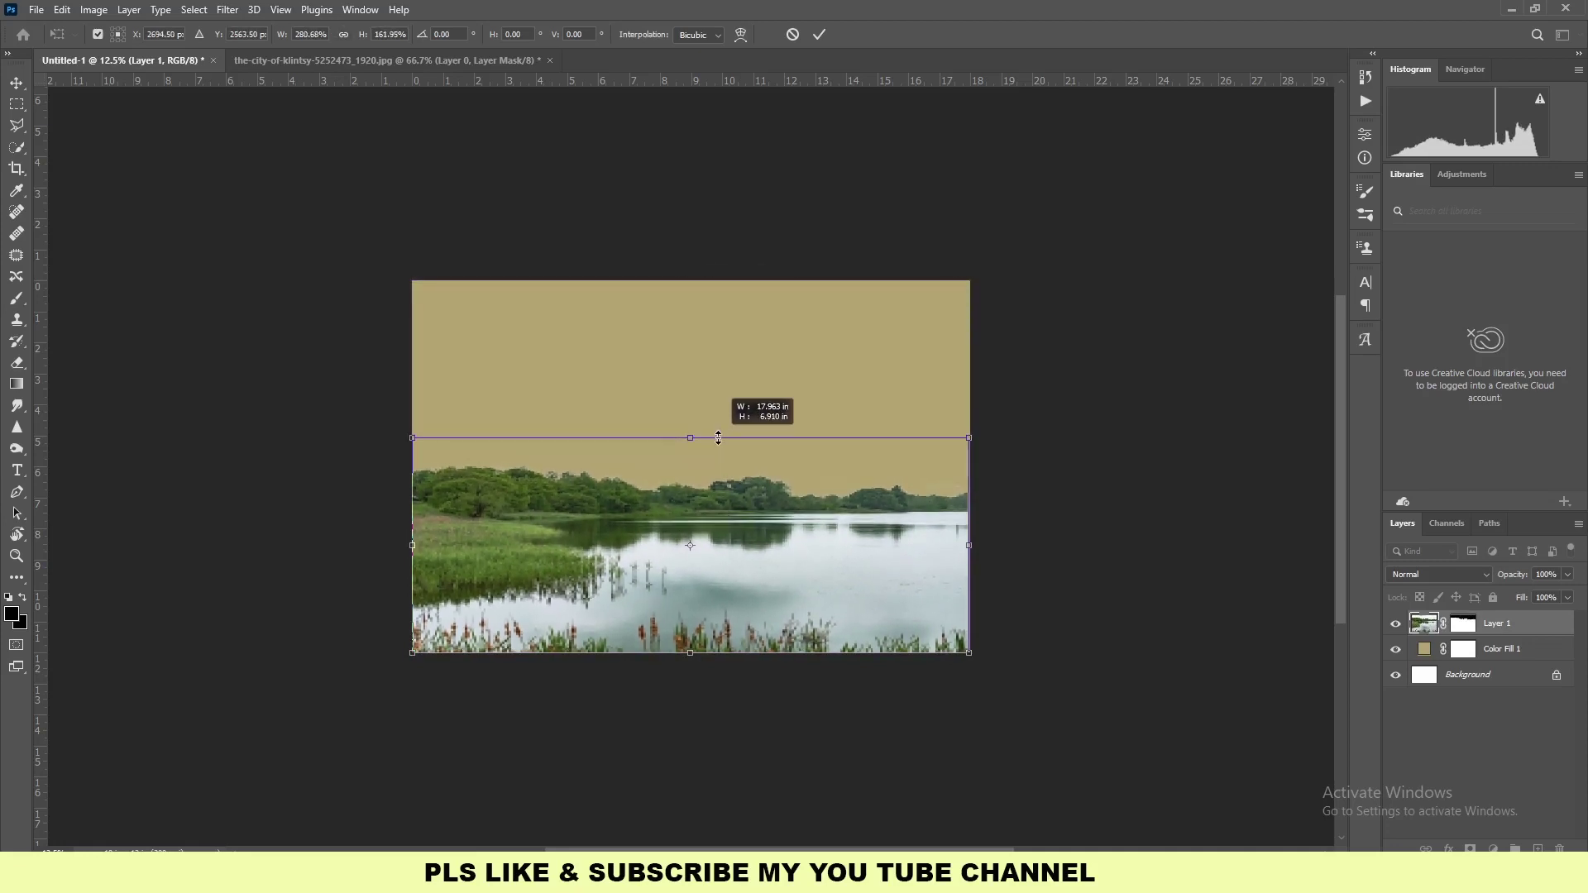
{"action": "key", "text": "Return"}
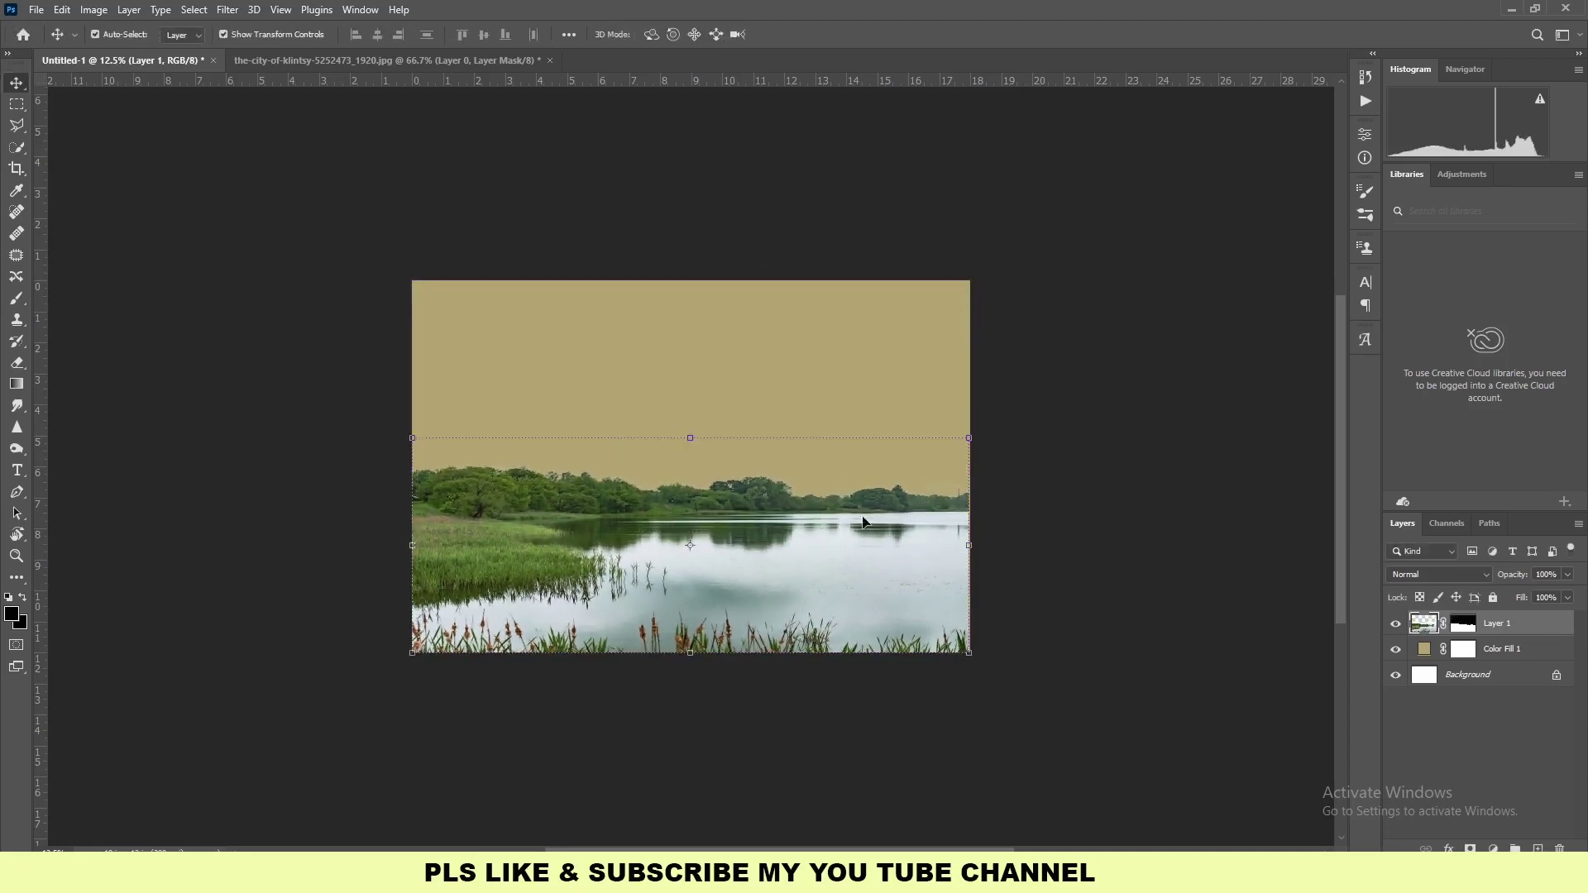
Place the sunset sky photo from File Explorer into the composite and enlarge it.
{"action": "scroll", "coordinate": [757, 501], "scroll_direction": "up", "scroll_amount": 1}
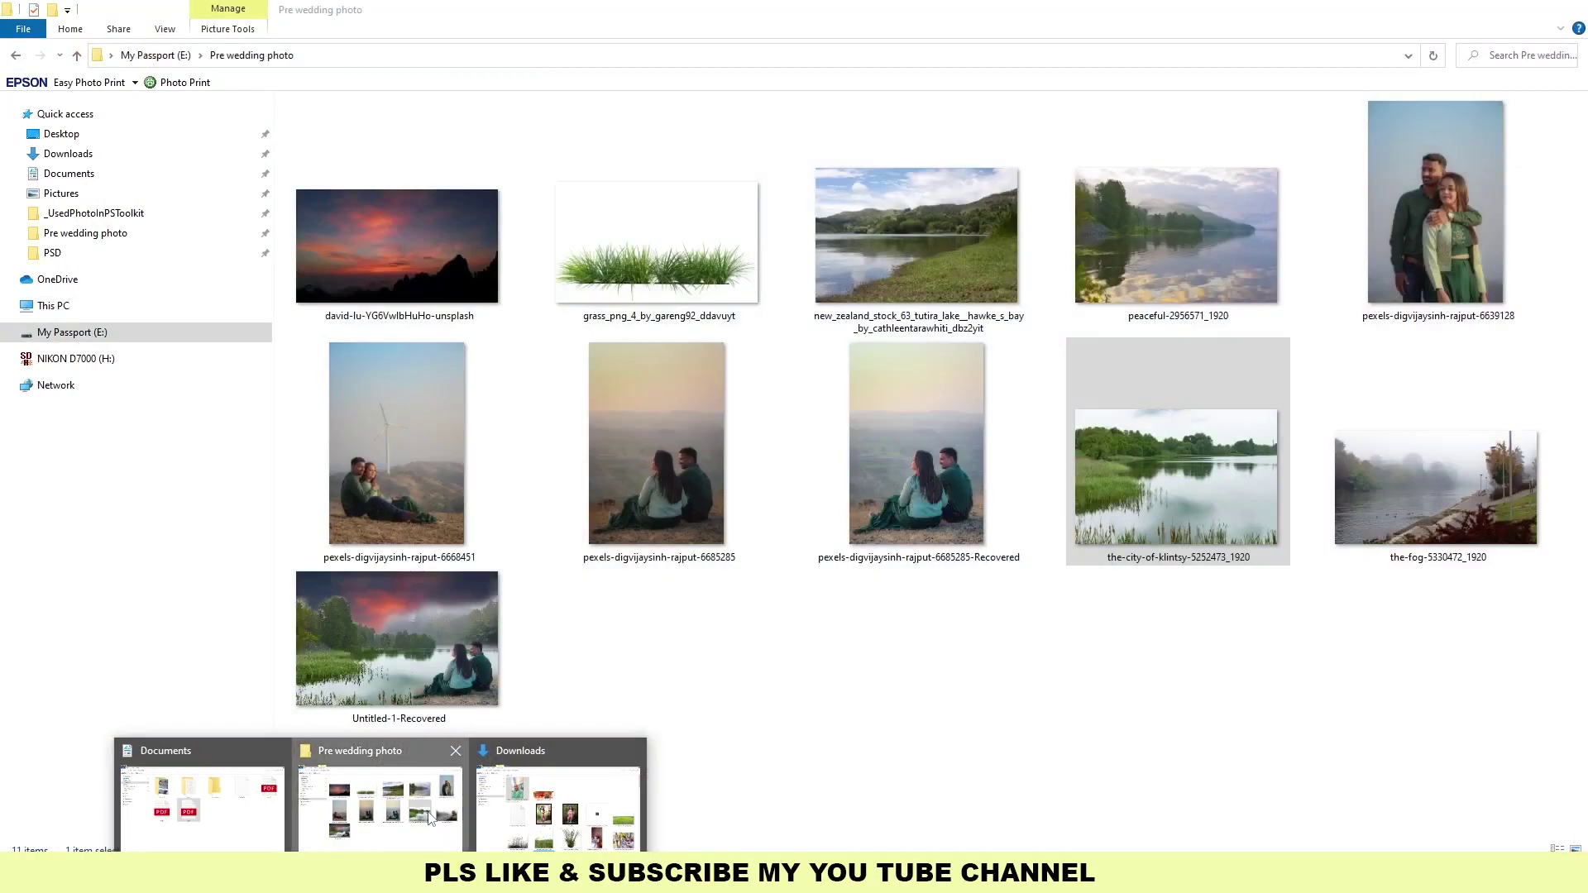
{"action": "left_click", "coordinate": [380, 806]}
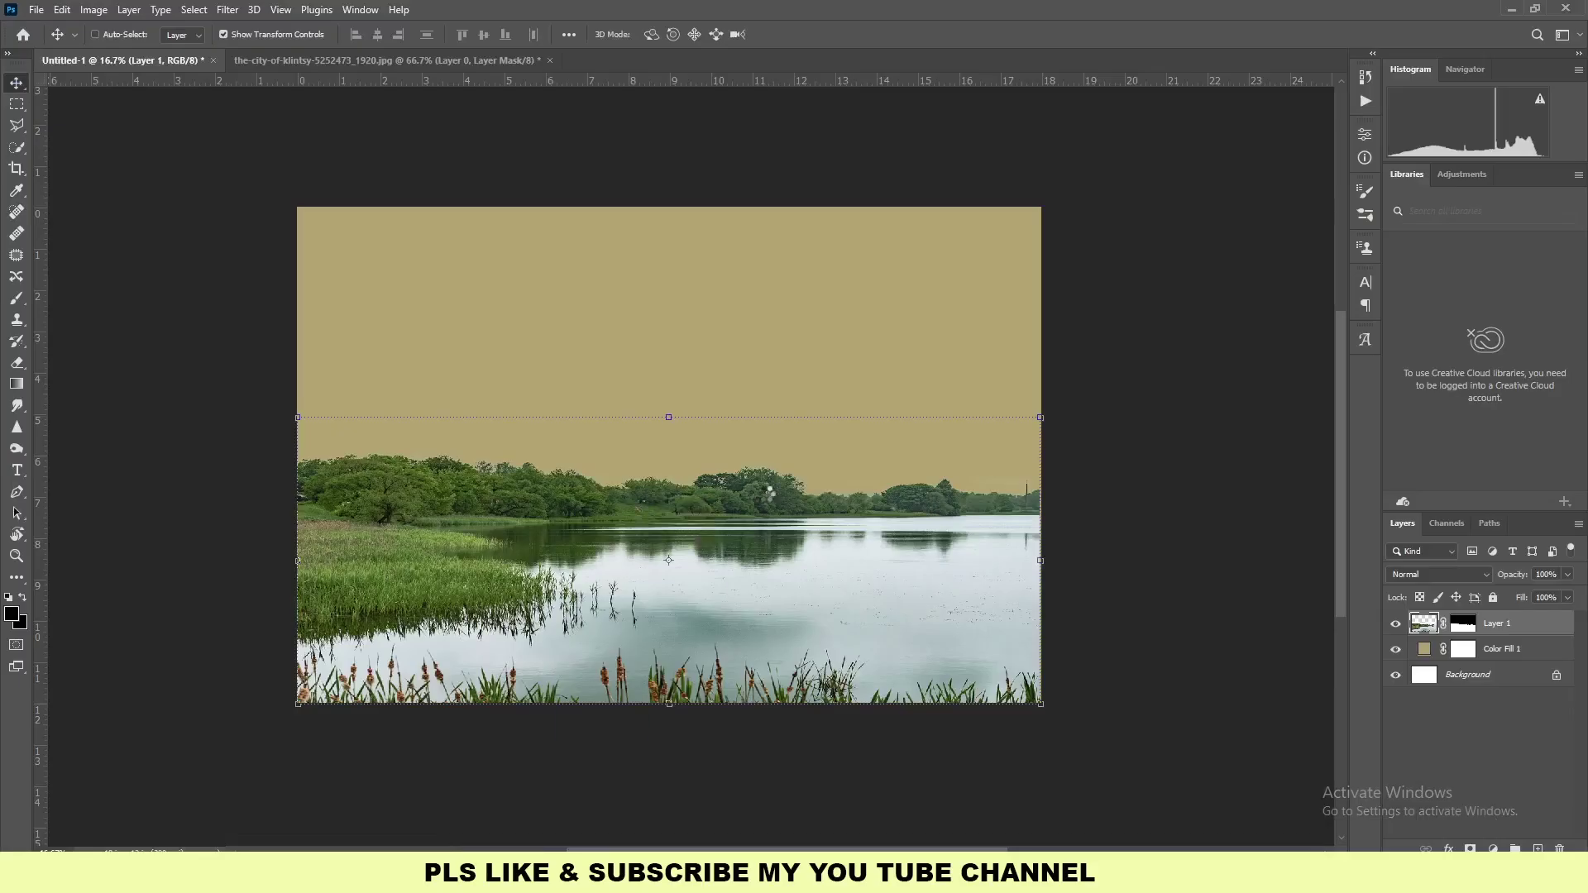
{"action": "left_click_drag", "start_coordinate": [1040, 212], "coordinate": [1109, 207]}
{"action": "left_click_drag", "start_coordinate": [298, 664], "coordinate": [288, 674]}
{"action": "key", "text": "Return"}
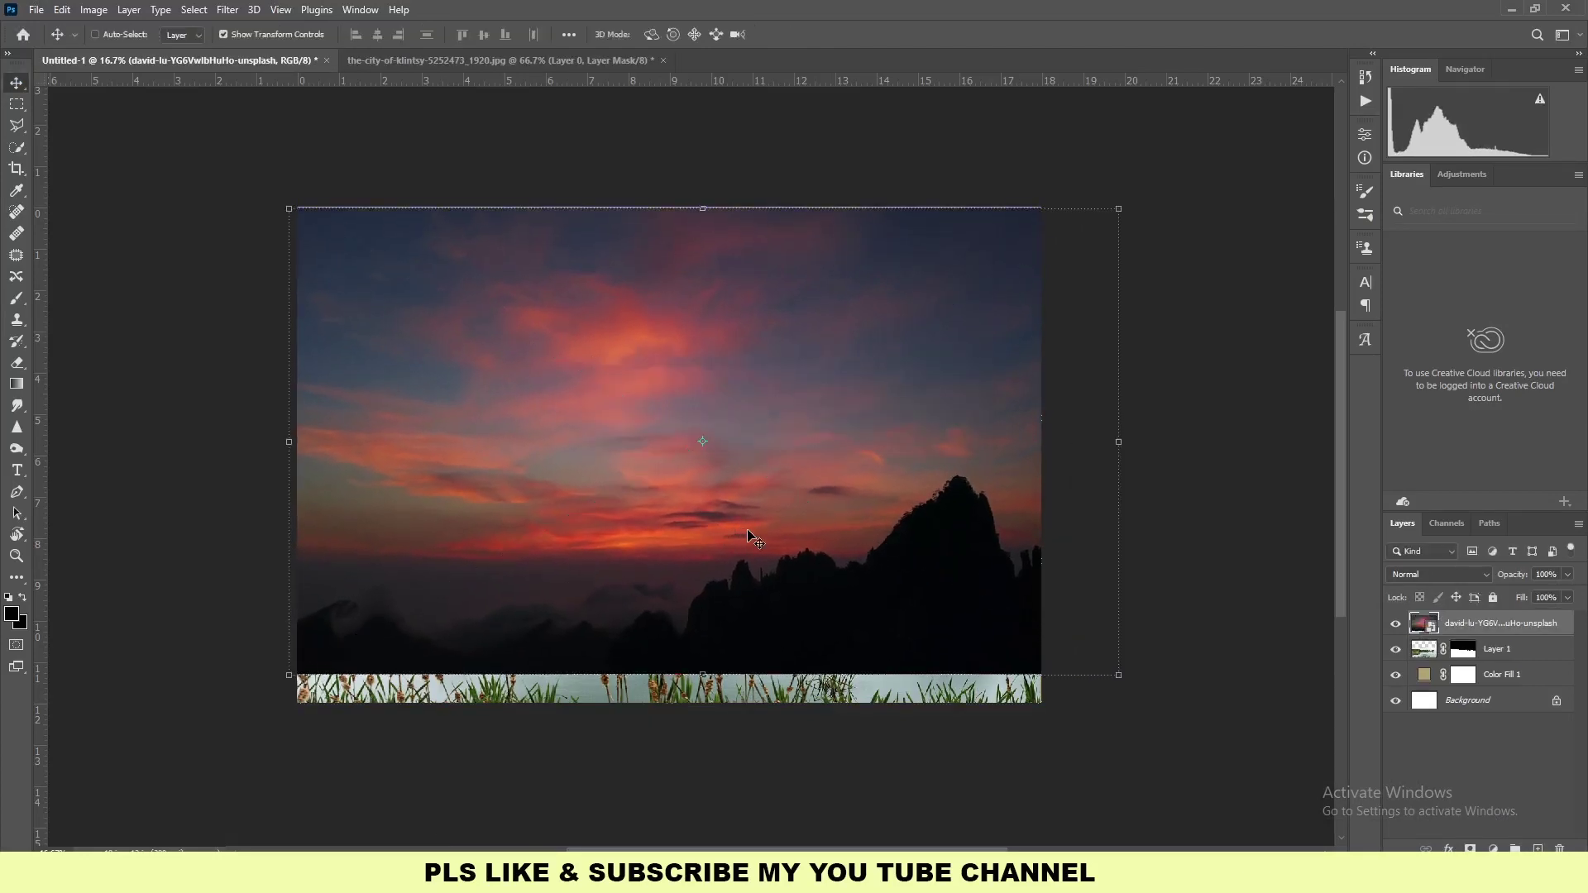
Move the sunset below the lake layer and fade its lower edge with a gradient mask.
{"action": "left_click_drag", "start_coordinate": [1498, 624], "coordinate": [1498, 662]}
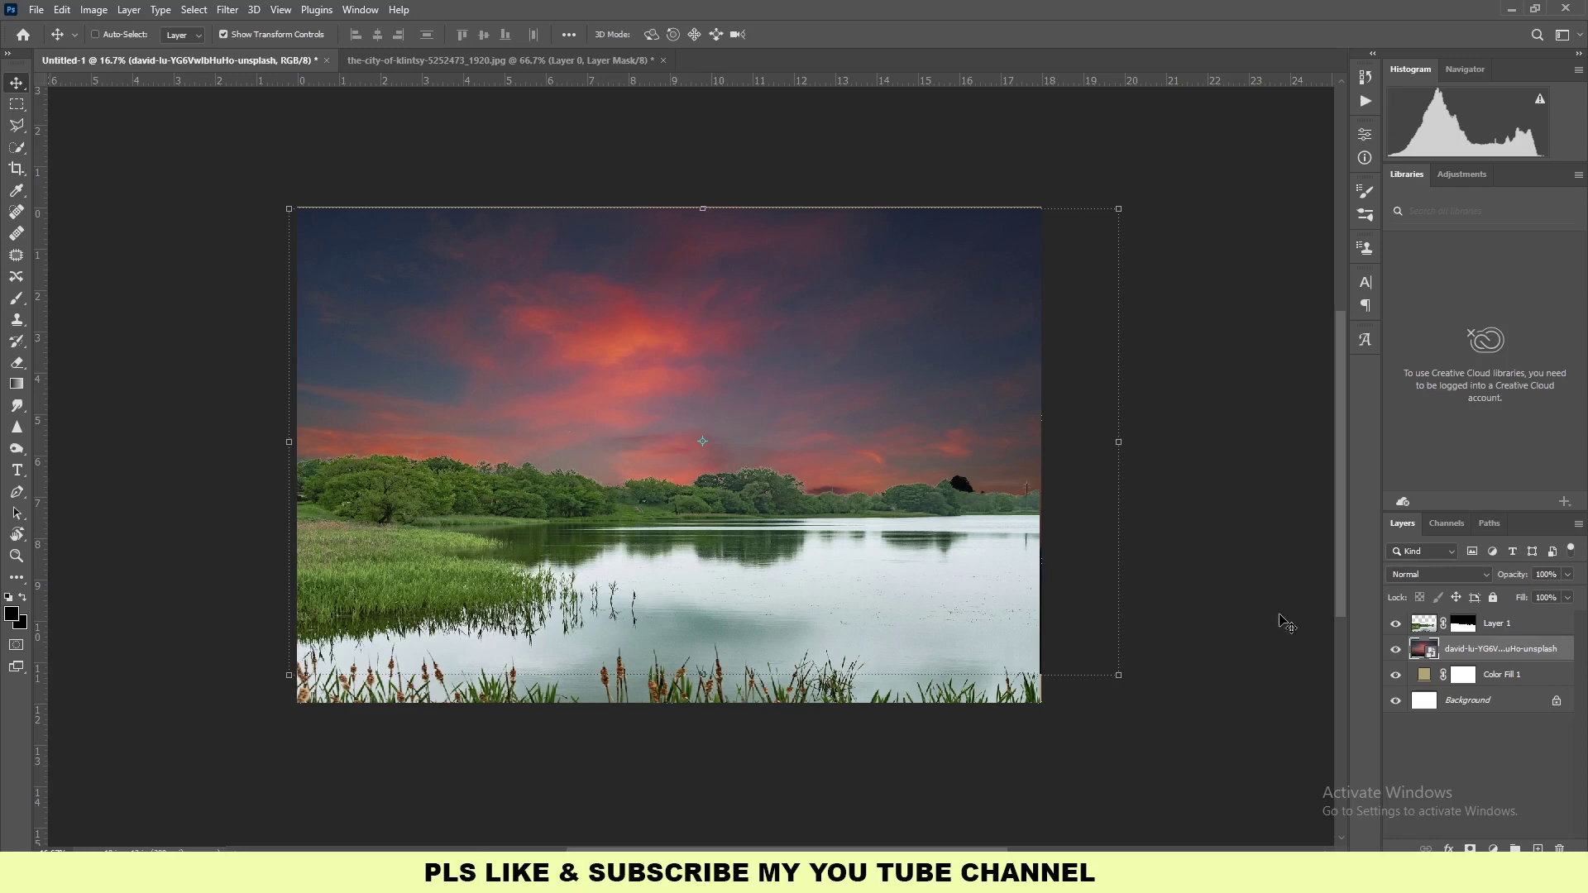
{"action": "left_click", "coordinate": [1470, 849]}
{"action": "key", "text": "g"}
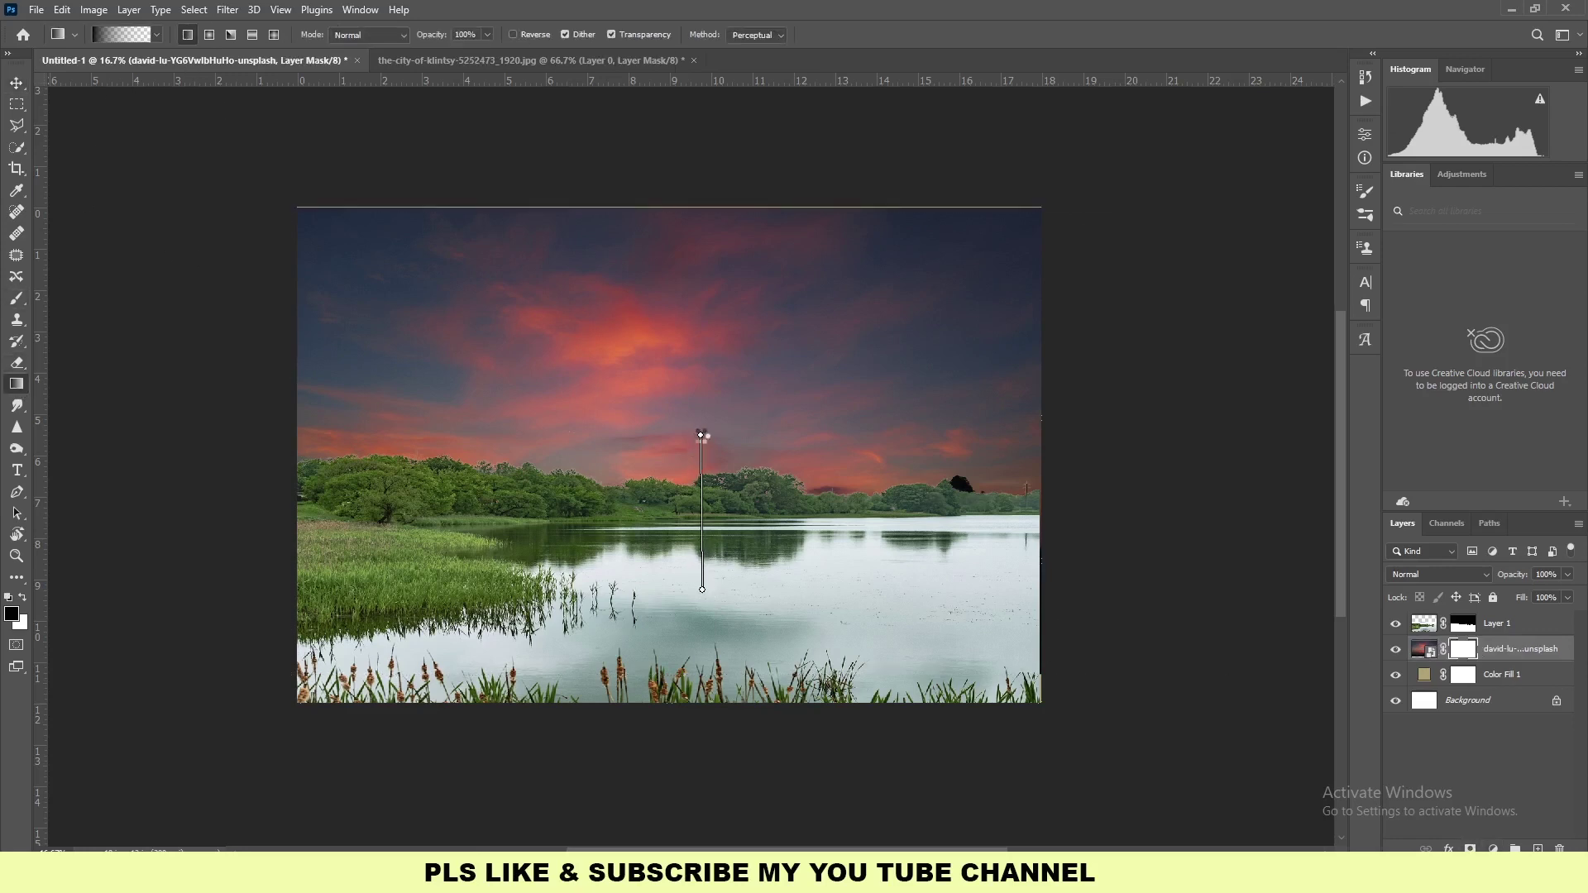
{"action": "left_click_drag", "start_coordinate": [713, 357], "coordinate": [714, 358]}
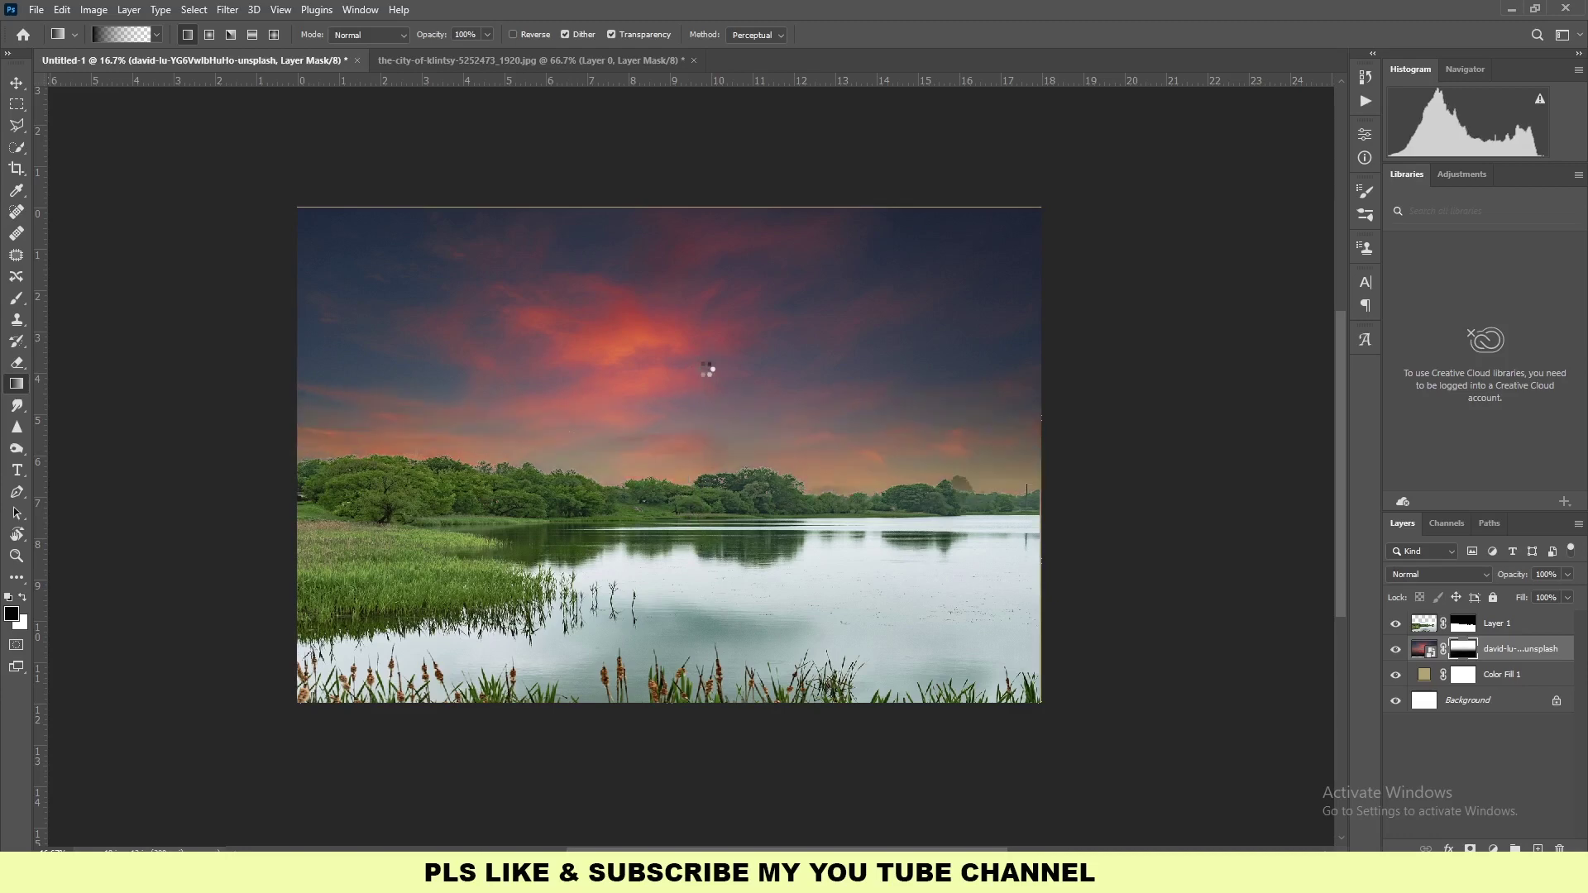
{"action": "key", "text": "v"}
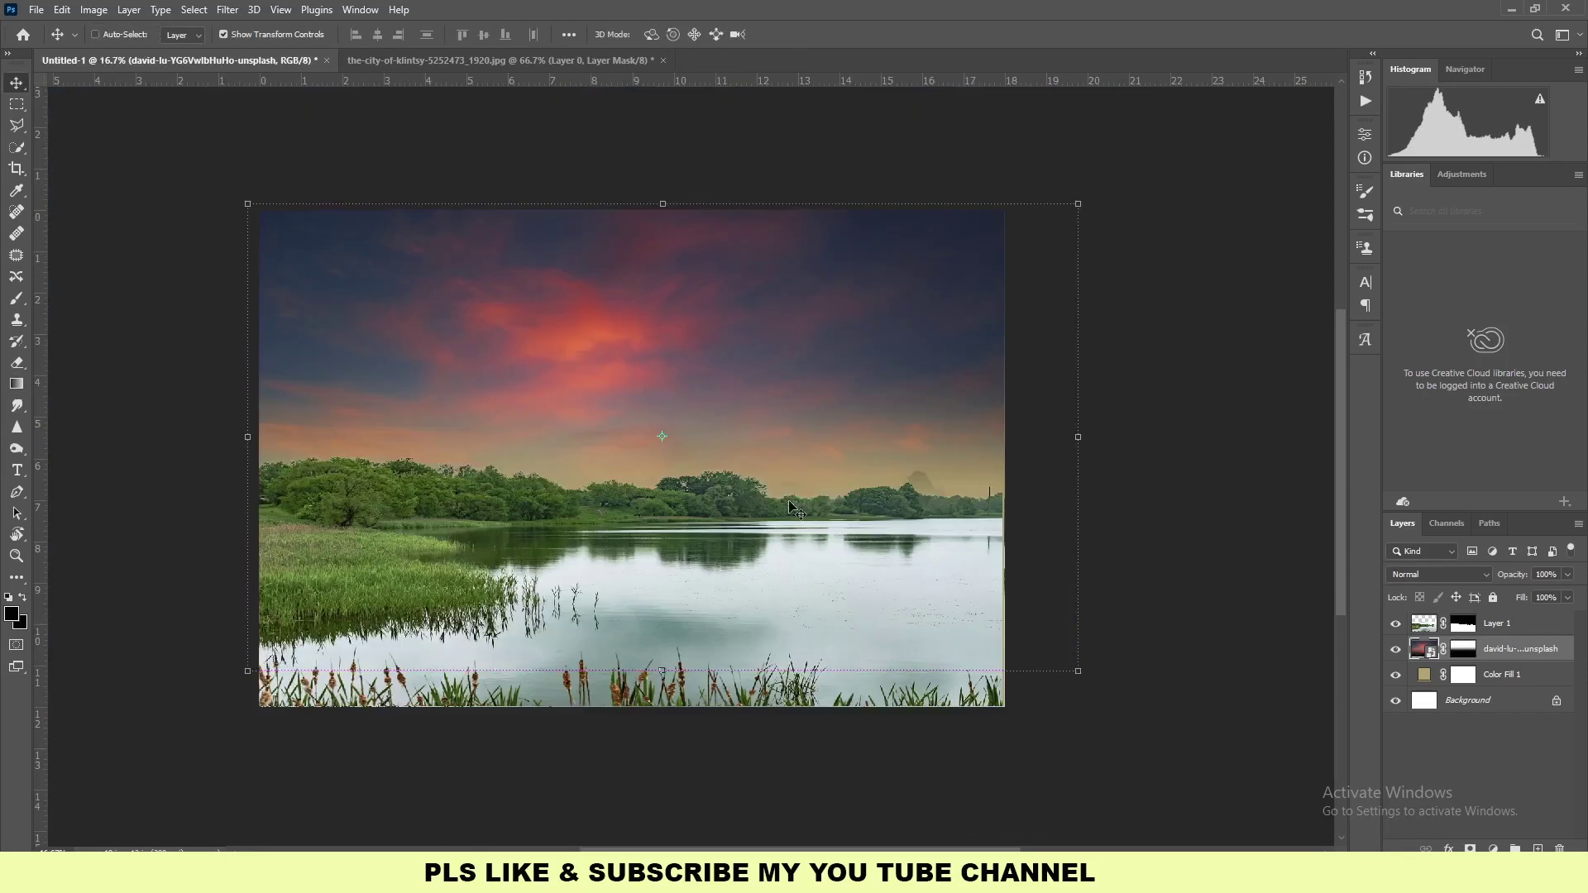
Add a darkening Exposure adjustment layer above the lake layer, Layer 1.
{"action": "right_click", "coordinate": [716, 505]}
{"action": "left_click", "coordinate": [745, 514]}
{"action": "left_click", "coordinate": [1496, 849]}
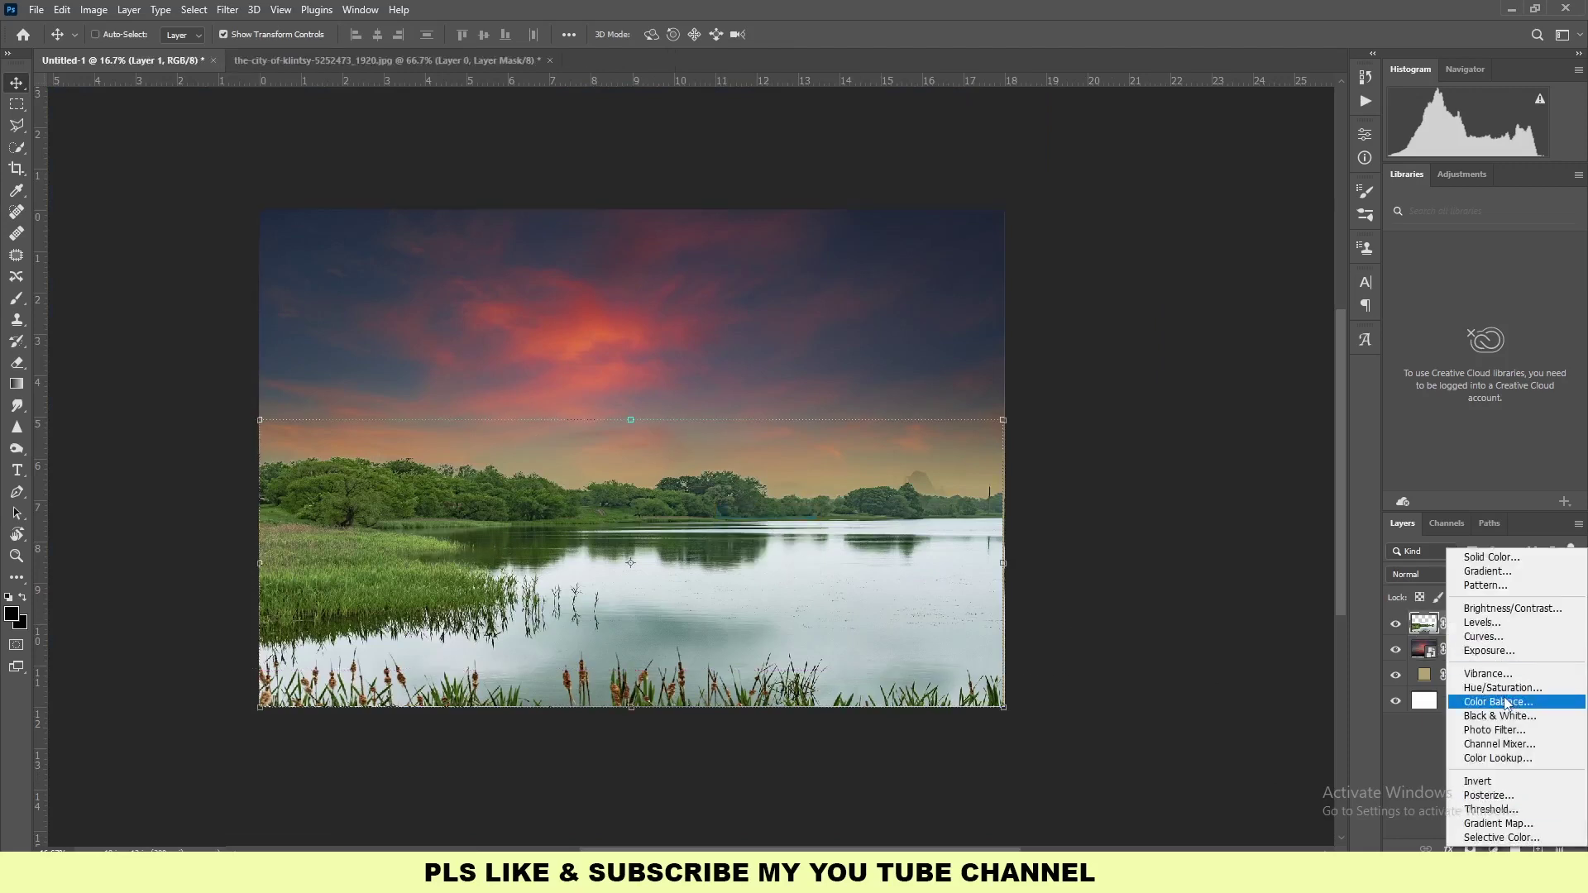
{"action": "left_click", "coordinate": [1485, 653]}
{"action": "left_click_drag", "start_coordinate": [1250, 235], "coordinate": [1214, 225]}
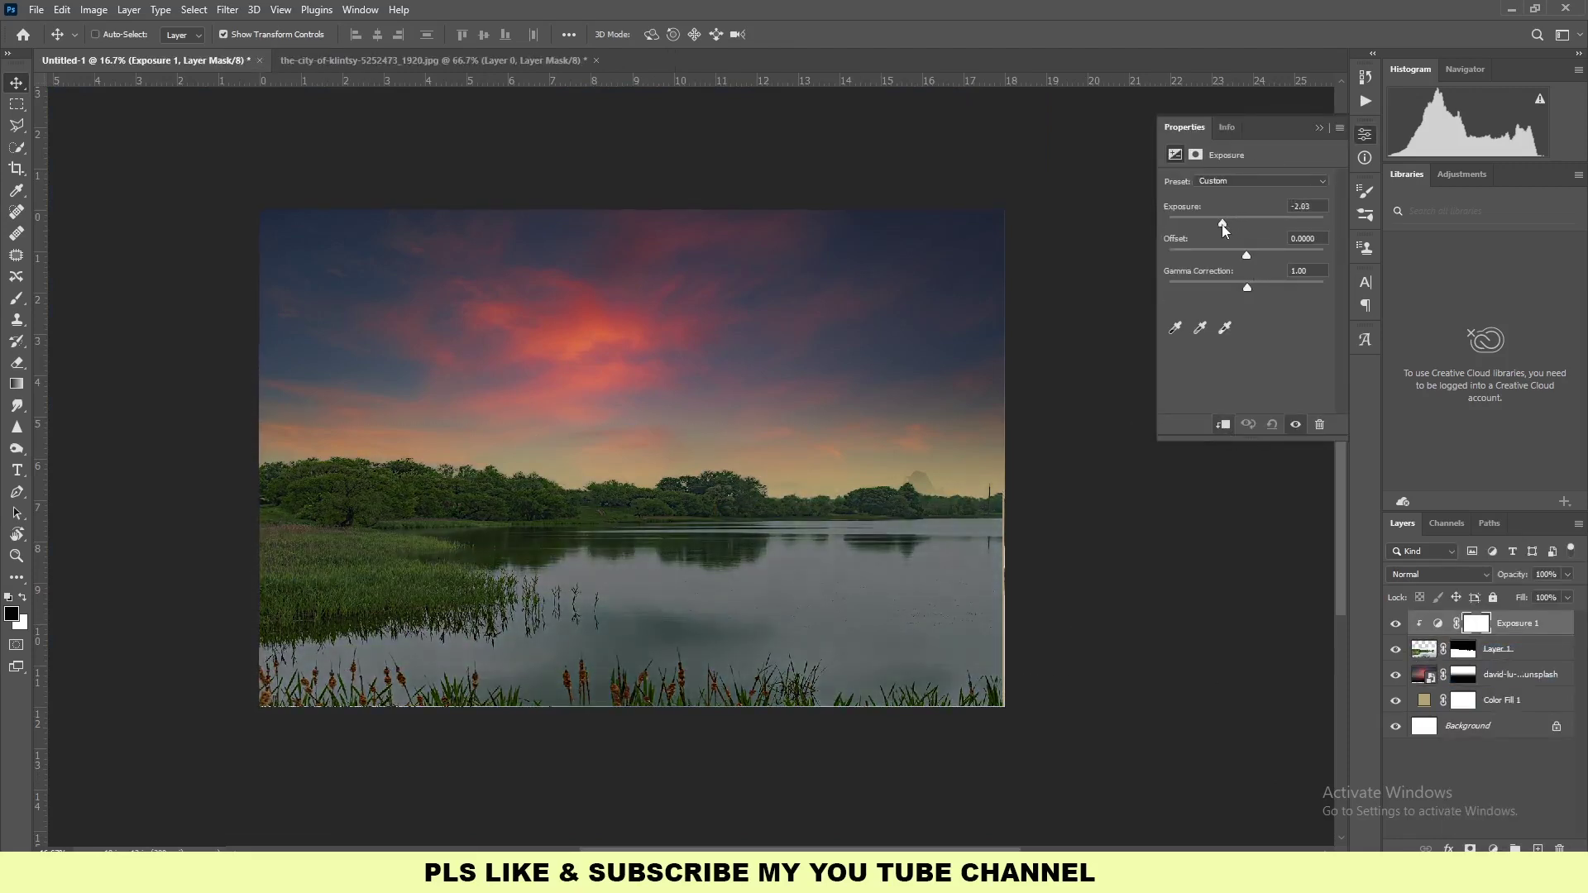
{"action": "left_click", "coordinate": [1320, 127]}
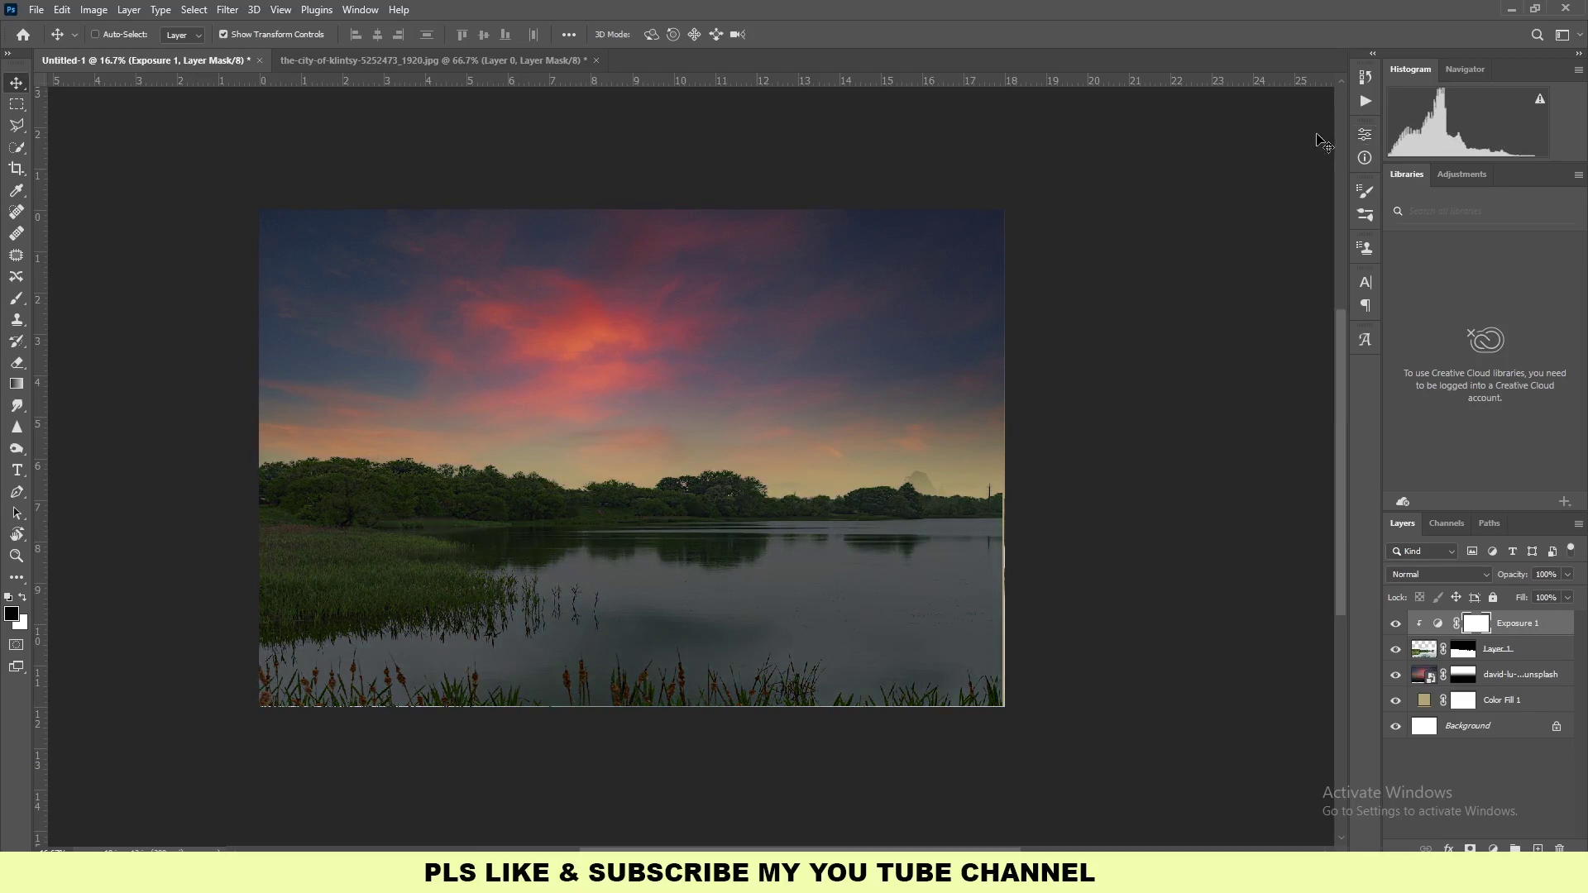
{"action": "left_click", "coordinate": [1497, 649]}
{"action": "key", "text": "ctrl+t"}
{"action": "key", "text": "Return"}
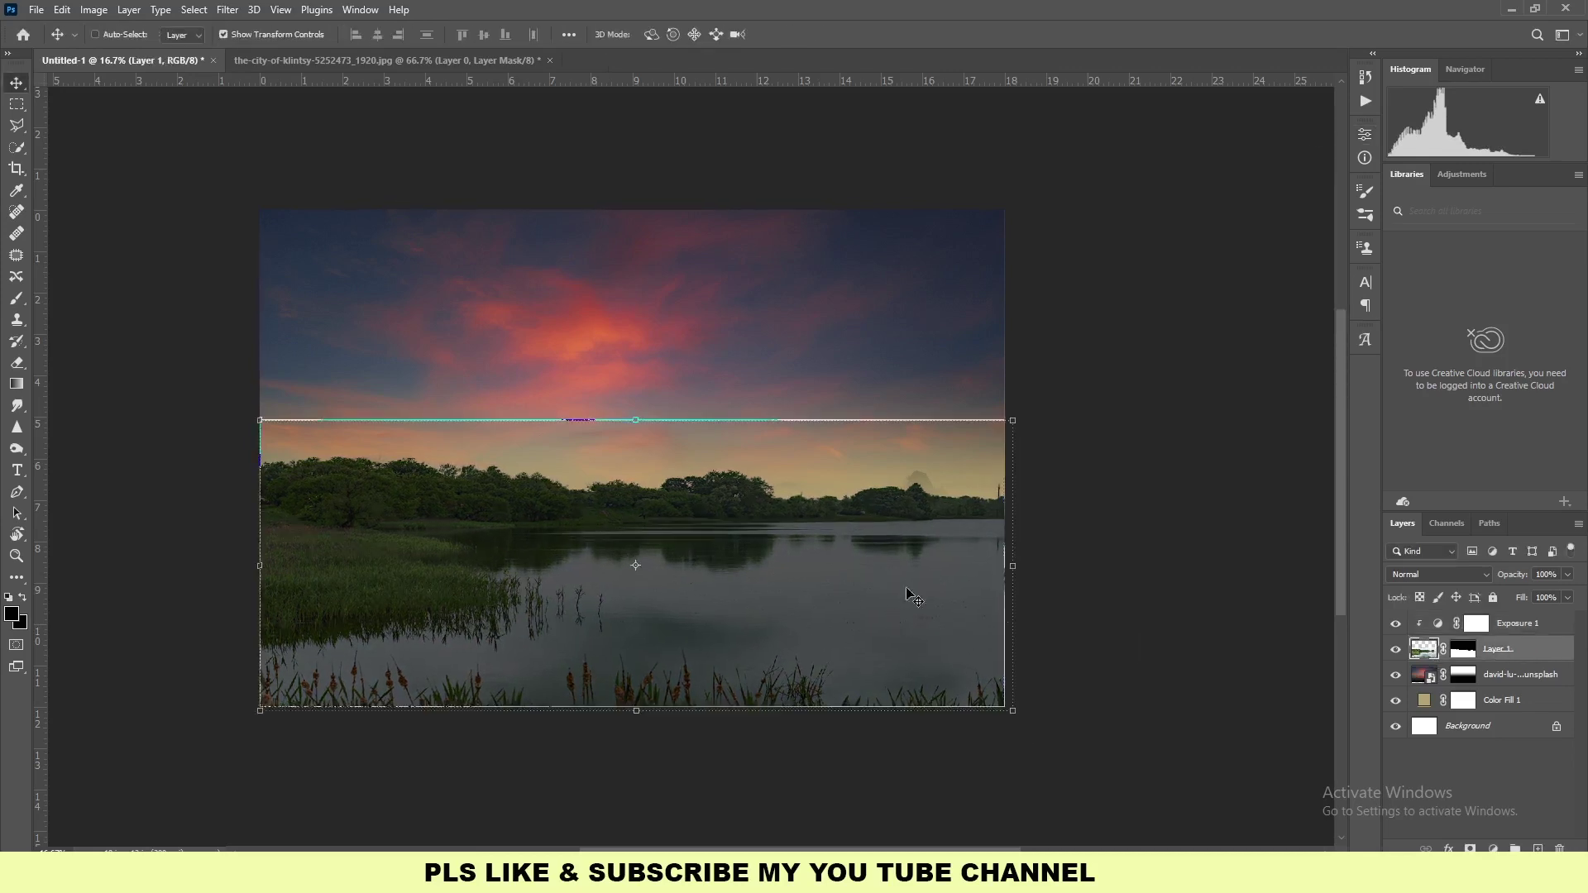
Paint black on the Exposure mask along the horizon and across the lake to brighten them.
{"action": "left_click", "coordinate": [1476, 623]}
{"action": "key", "text": "b"}
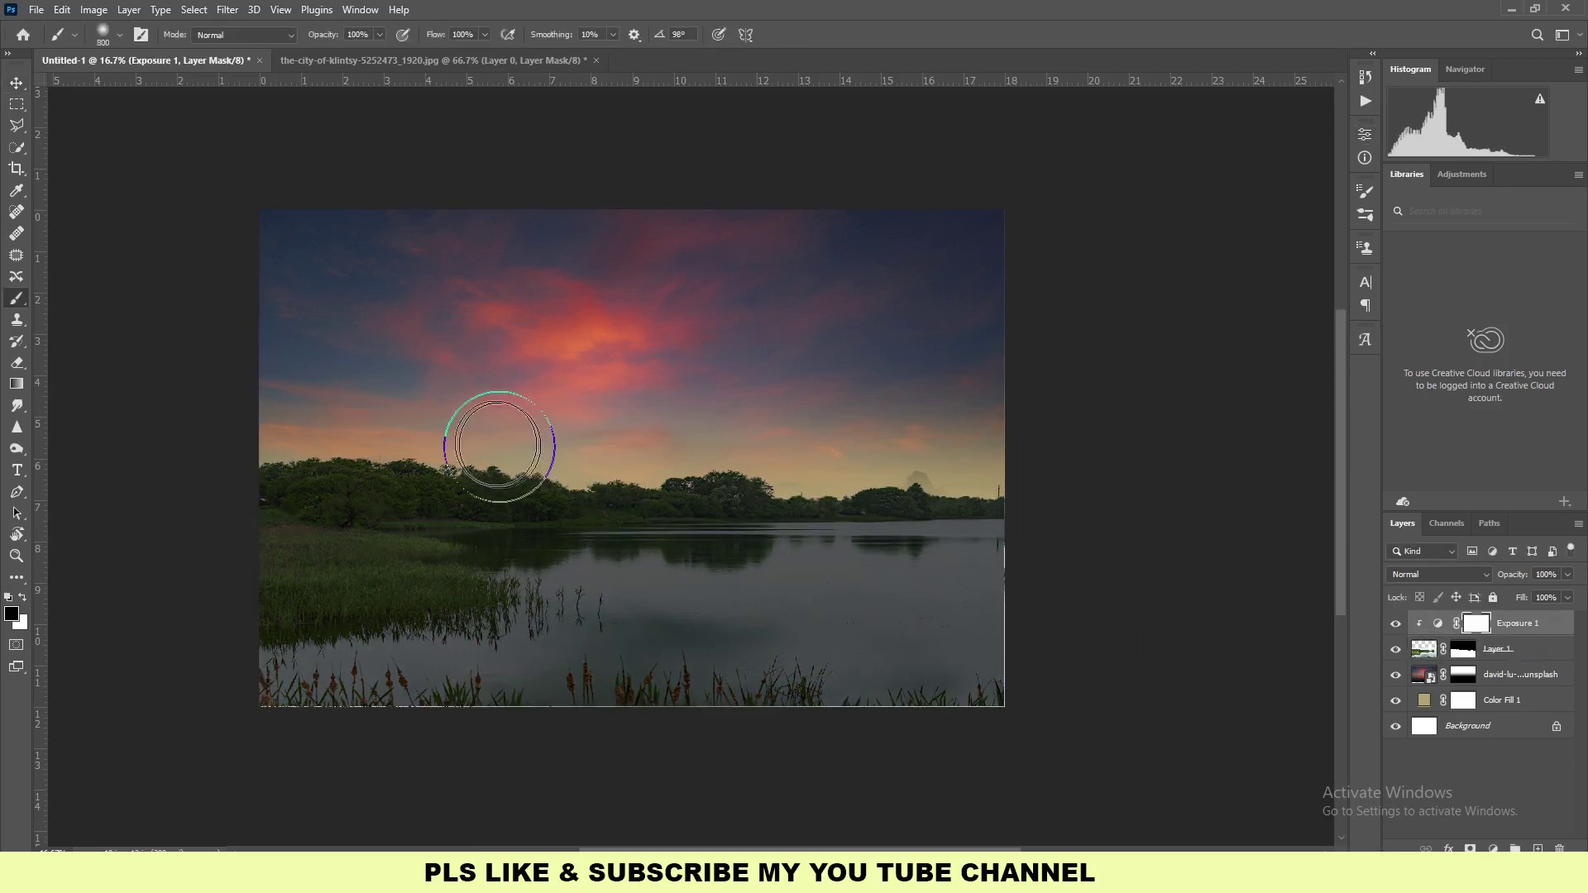
{"action": "mouse_move", "coordinate": [499, 447]}
{"action": "left_mouse_down"}
{"action": "mouse_move", "coordinate": [963, 447]}
{"action": "mouse_move", "coordinate": [548, 444]}
{"action": "left_mouse_up"}
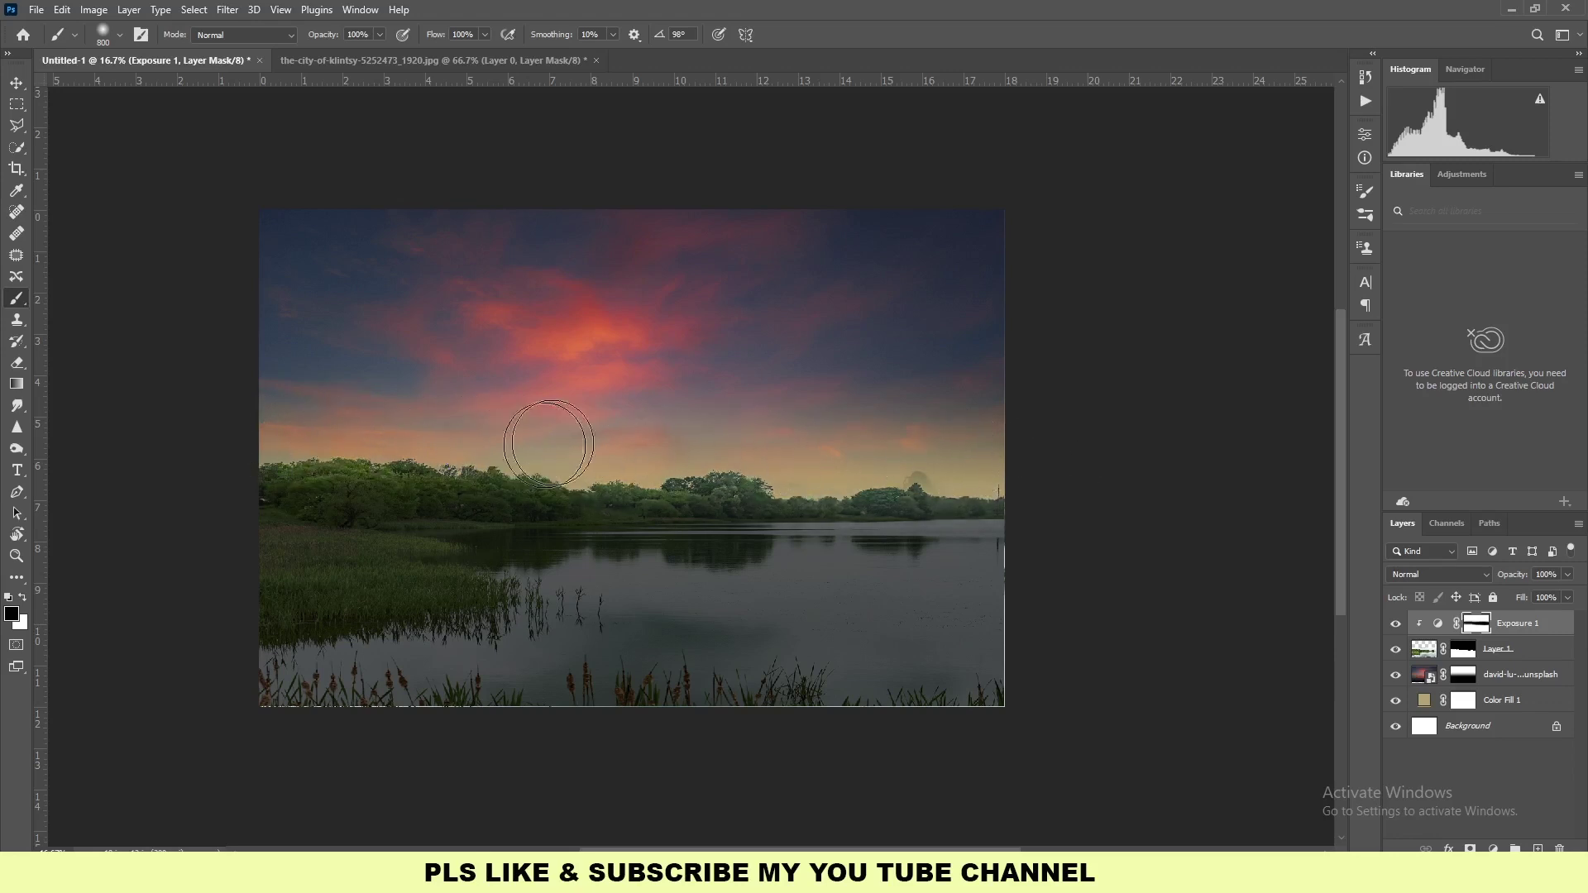
{"action": "key", "text": "bracketright"}
{"action": "key", "text": "bracketright"}
{"action": "key", "text": "bracketright"}
{"action": "left_click_drag", "start_coordinate": [723, 629], "coordinate": [437, 615]}
{"action": "key", "text": "bracketright"}
{"action": "key", "text": "bracketright"}
{"action": "key", "text": "bracketright"}
{"action": "mouse_move", "coordinate": [546, 579]}
{"action": "left_mouse_down"}
{"action": "mouse_move", "coordinate": [612, 561]}
{"action": "mouse_move", "coordinate": [732, 604]}
{"action": "mouse_move", "coordinate": [568, 631]}
{"action": "mouse_move", "coordinate": [698, 621]}
{"action": "mouse_move", "coordinate": [584, 596]}
{"action": "mouse_move", "coordinate": [916, 532]}
{"action": "left_mouse_up"}
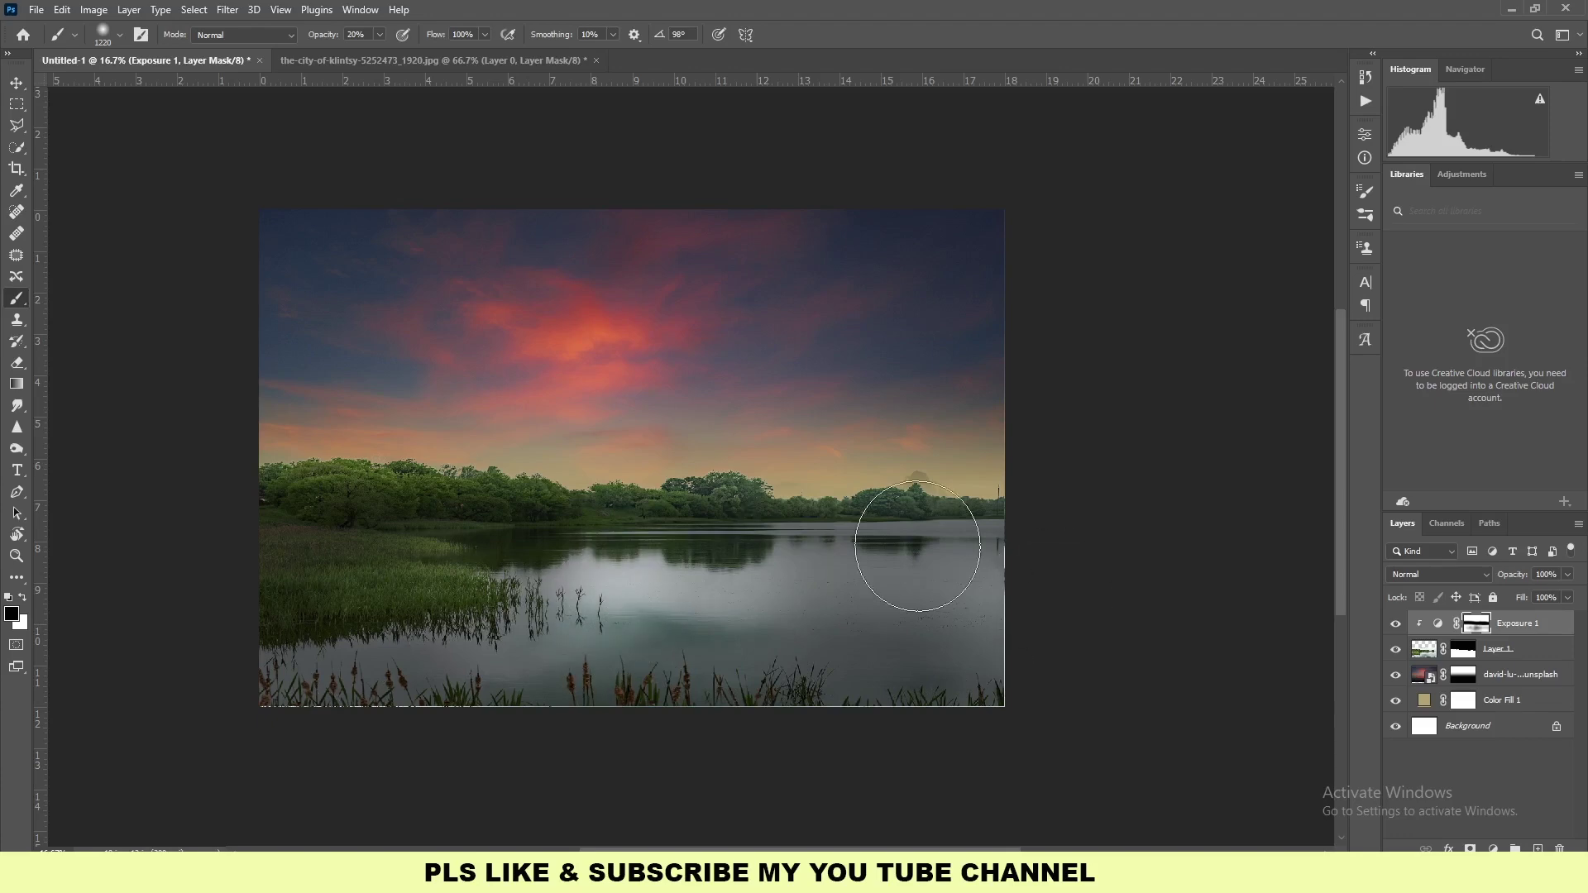
{"action": "key", "text": "v"}
Select the sunset sky layer and open its layer options.
{"action": "right_click", "coordinate": [765, 258]}
{"action": "left_click", "coordinate": [1421, 677]}
{"action": "right_click", "coordinate": [1421, 677]}
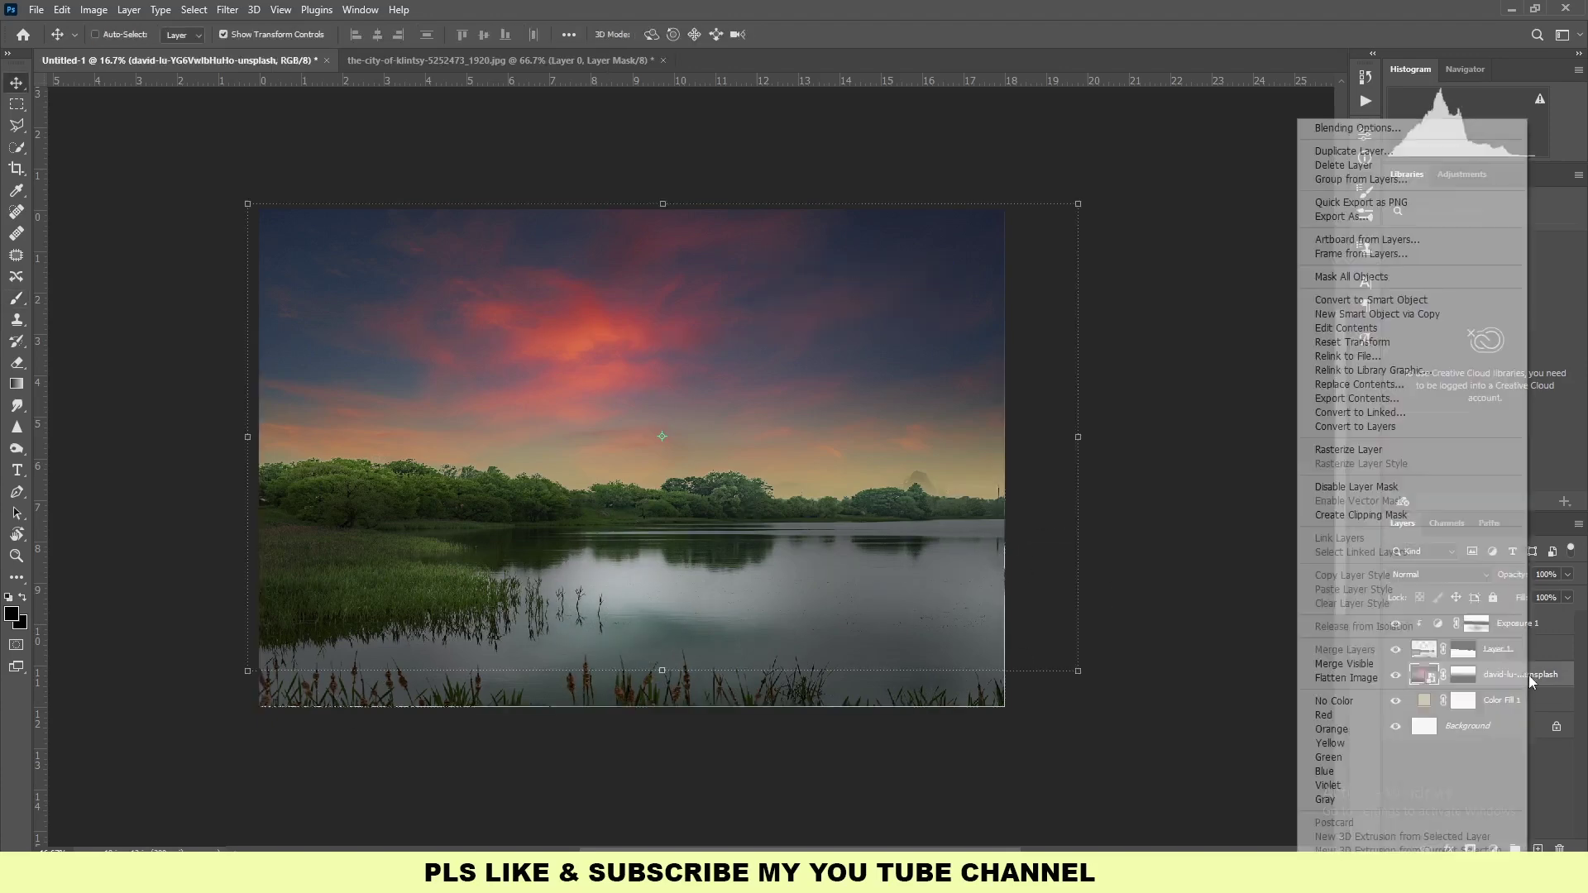
Duplicate the sunset sky to the top, flip it vertically, and move it down over the lake.
{"action": "left_click", "coordinate": [1407, 157]}
{"action": "key", "text": "Return"}
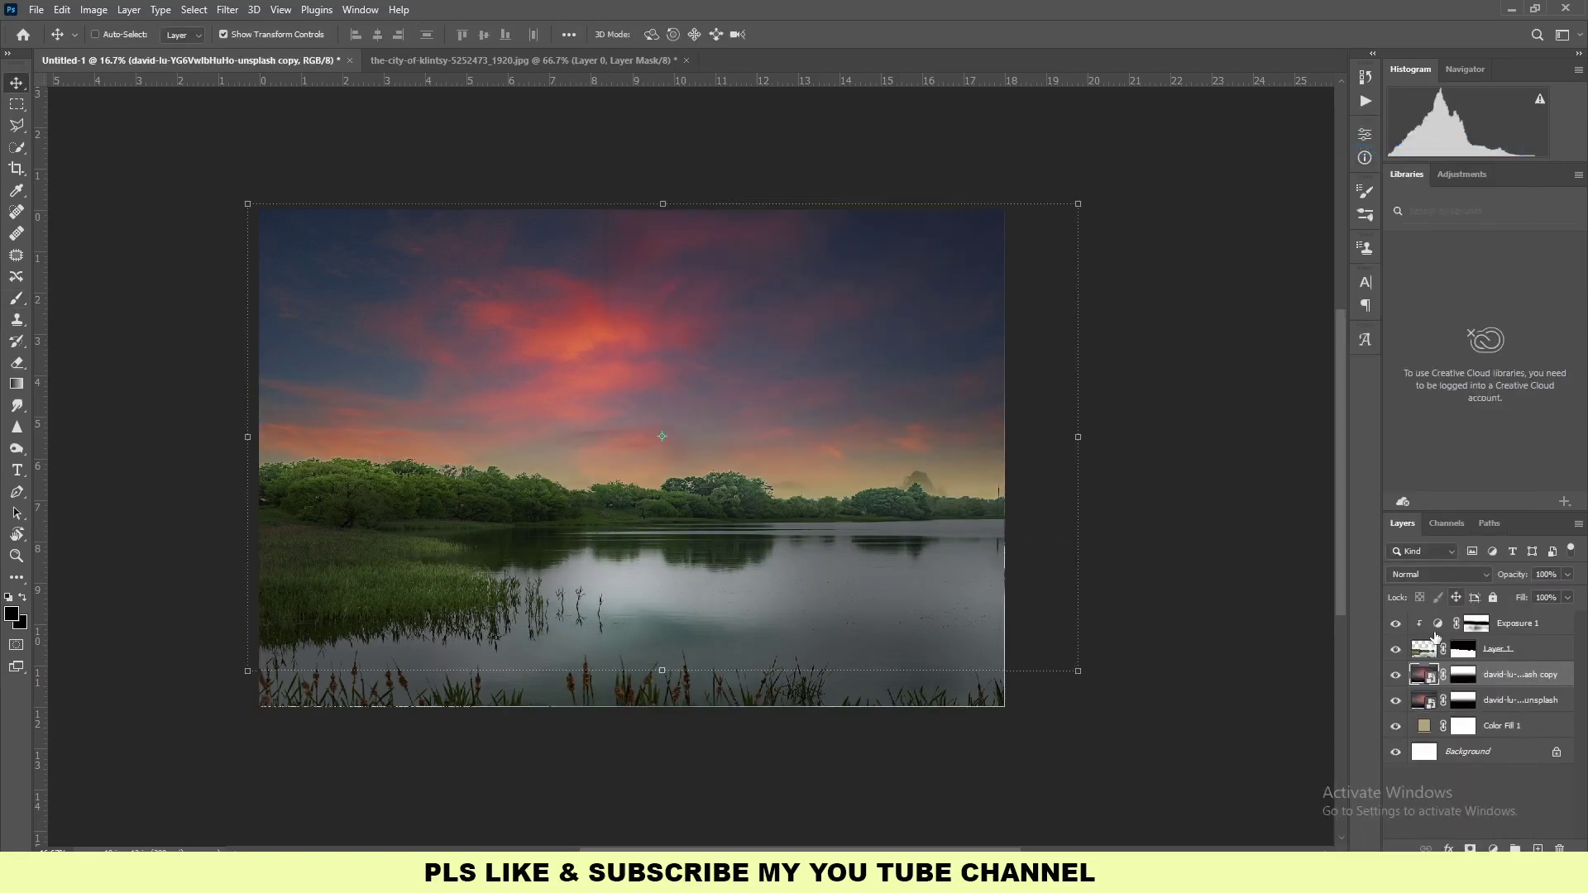
{"action": "left_click_drag", "start_coordinate": [1519, 677], "coordinate": [1428, 635]}
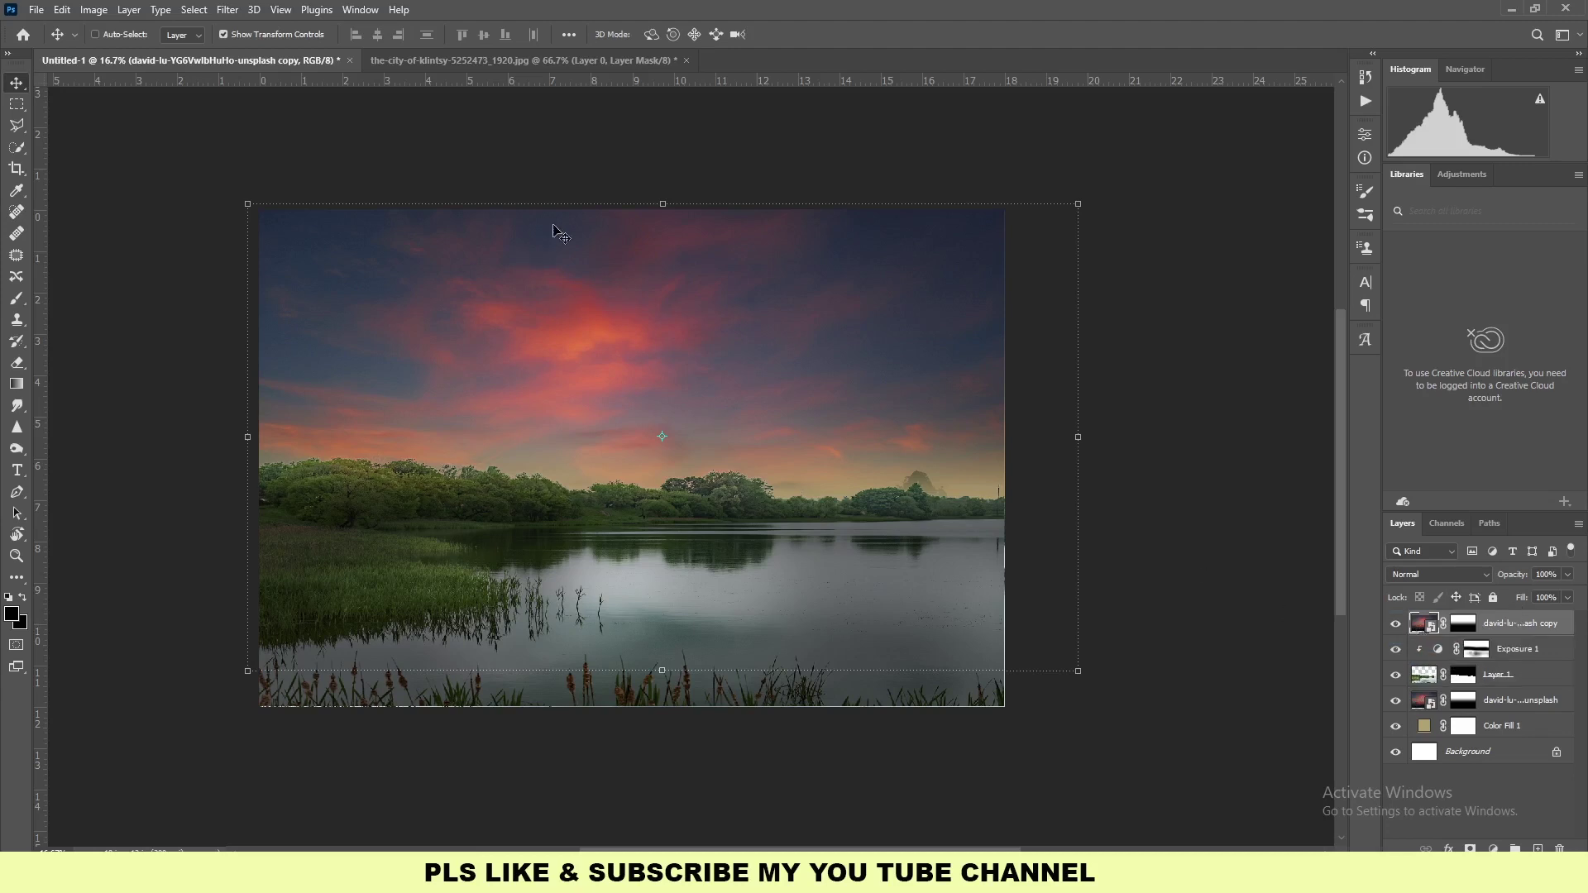
{"action": "key", "text": "ctrl+t"}
{"action": "right_click", "coordinate": [682, 257]}
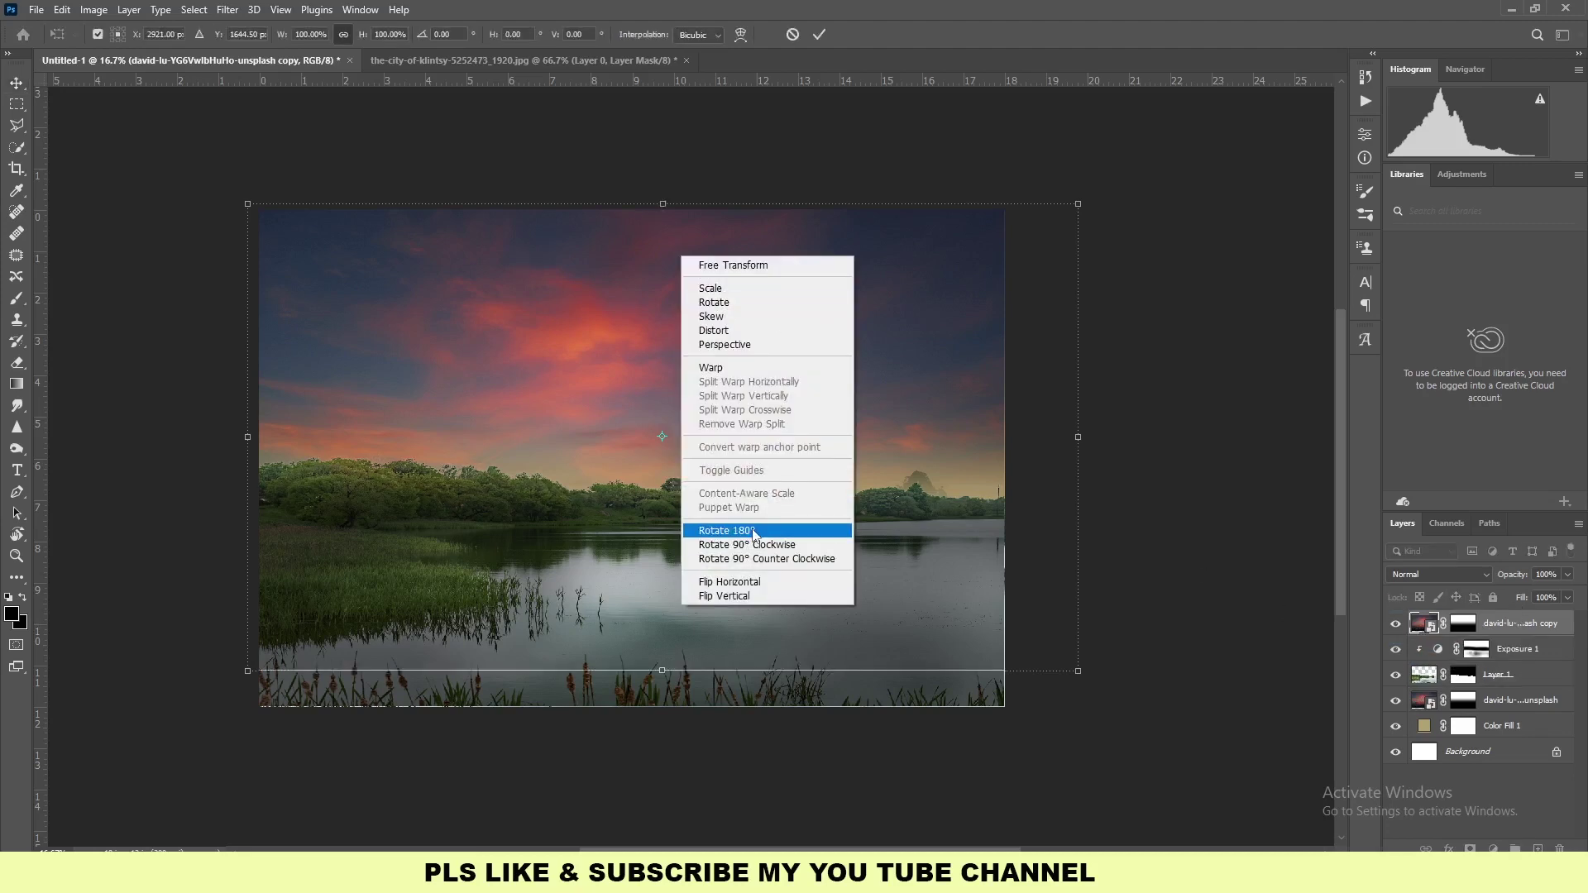
{"action": "left_click", "coordinate": [725, 596]}
{"action": "mouse_move", "coordinate": [767, 570]}
{"action": "left_mouse_down"}
{"action": "mouse_move", "coordinate": [786, 608]}
{"action": "mouse_move", "coordinate": [904, 527]}
{"action": "left_mouse_up"}
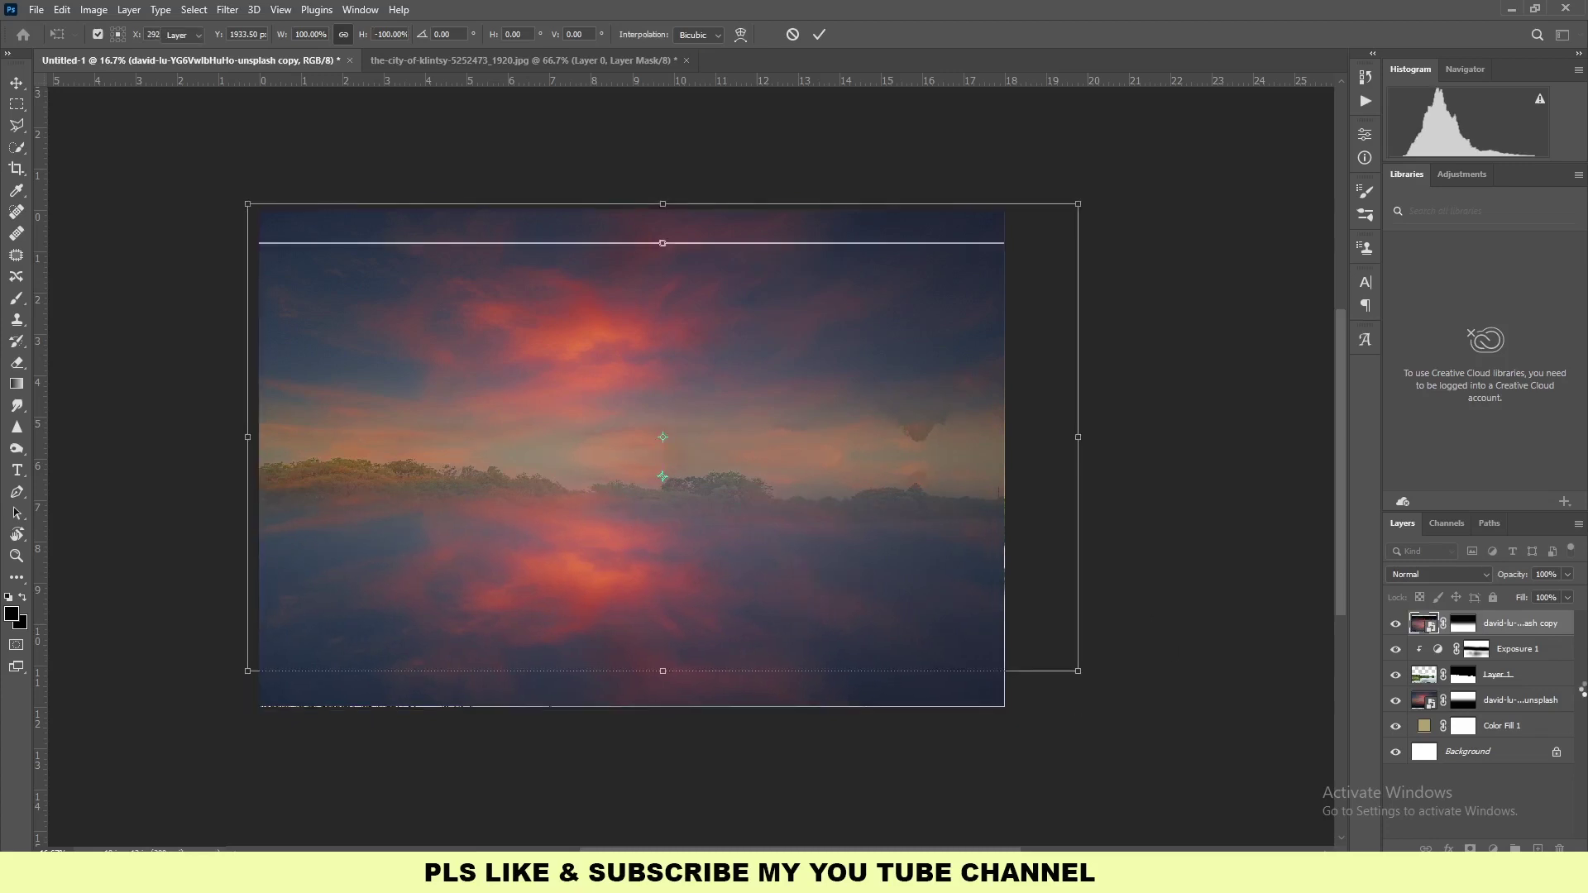
Clip the flipped sky to the layer below in Soft Light and add a Hue/Saturation layer.
{"action": "right_click", "coordinate": [1512, 626]}
{"action": "left_click", "coordinate": [1362, 515]}
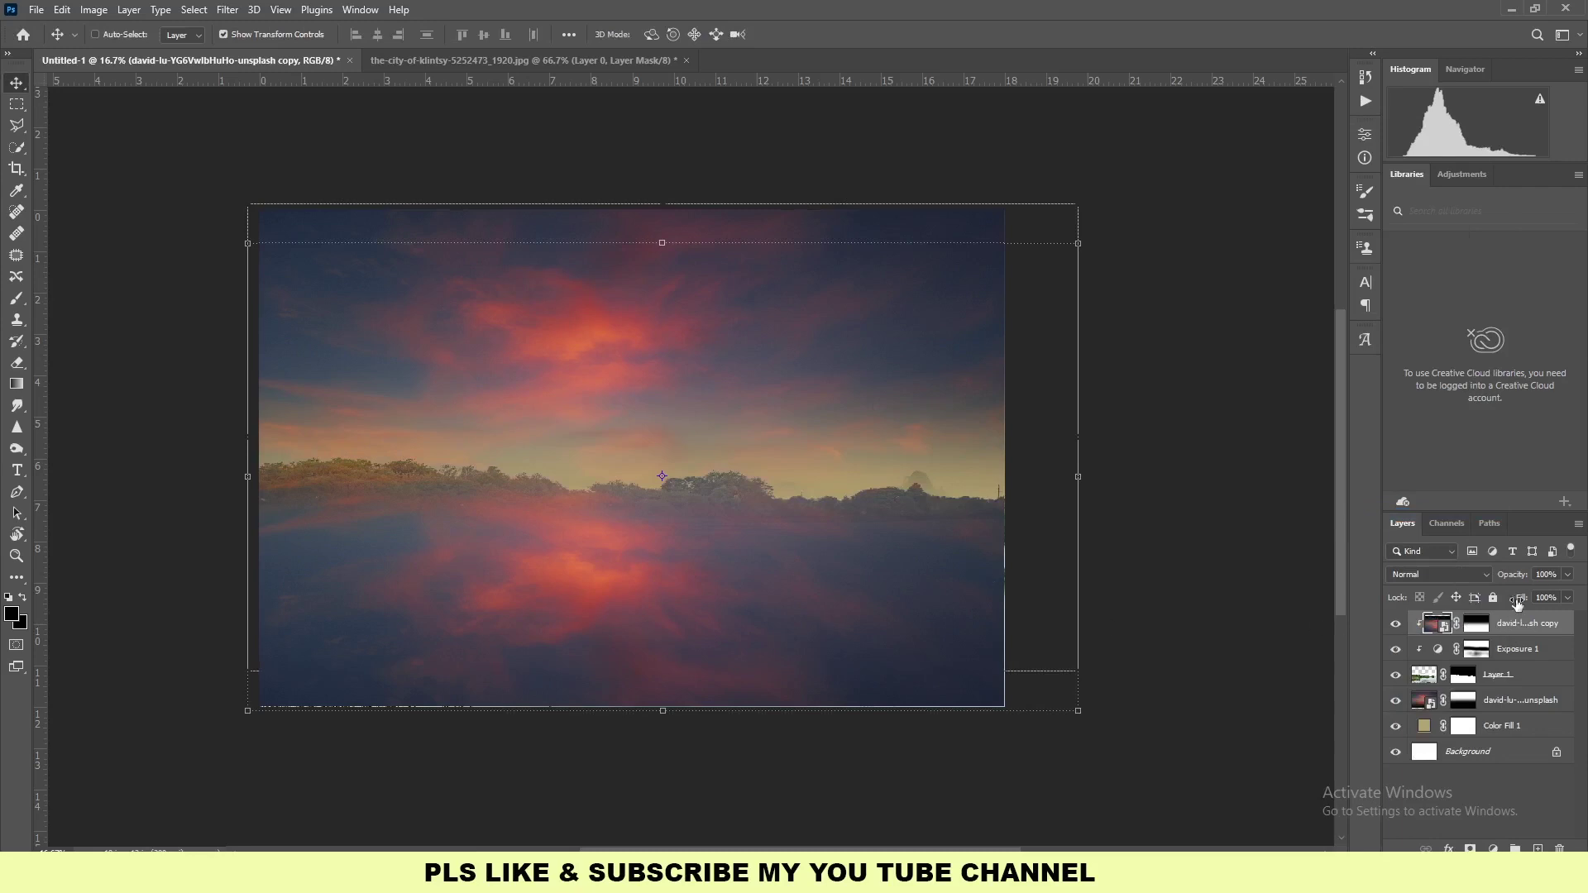
{"action": "left_click", "coordinate": [1440, 574]}
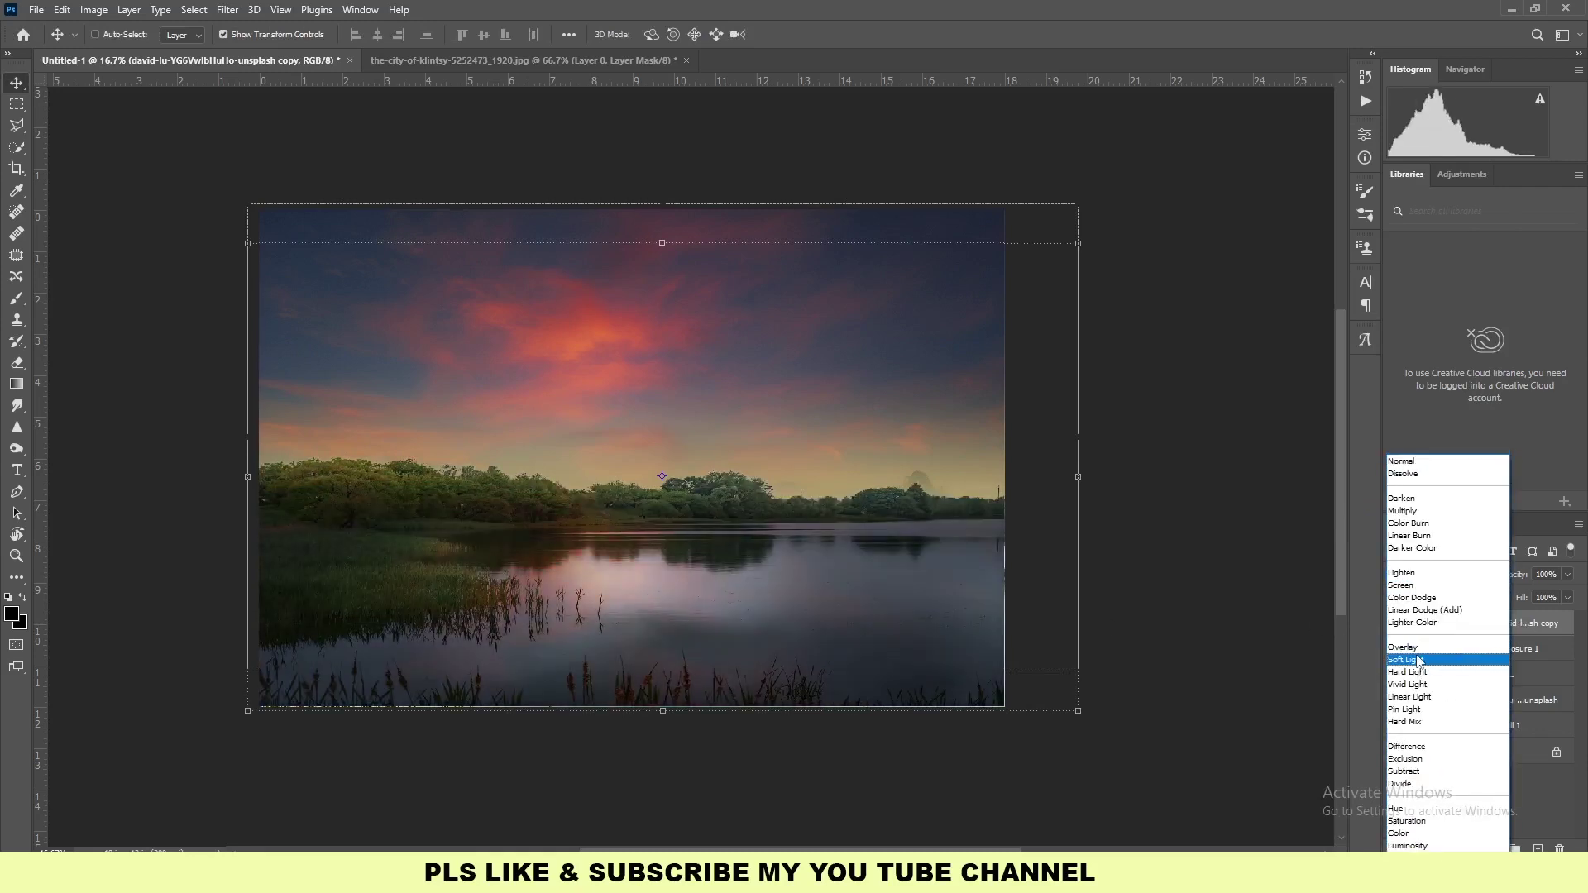
{"action": "left_click", "coordinate": [1418, 661]}
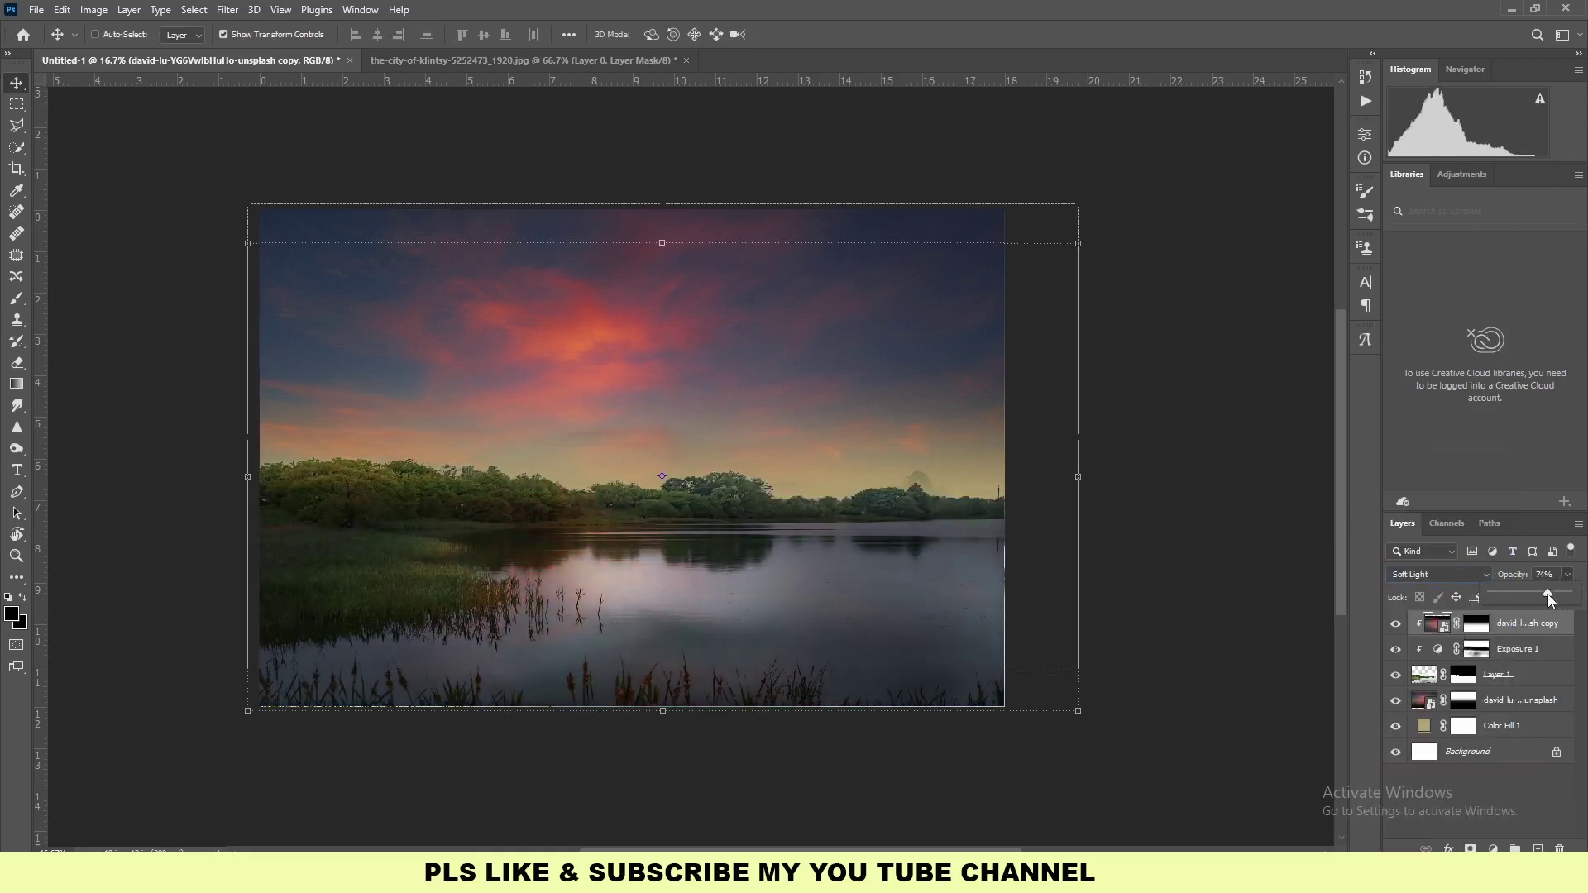
{"action": "left_click", "coordinate": [1493, 850]}
{"action": "left_click", "coordinate": [1431, 685]}
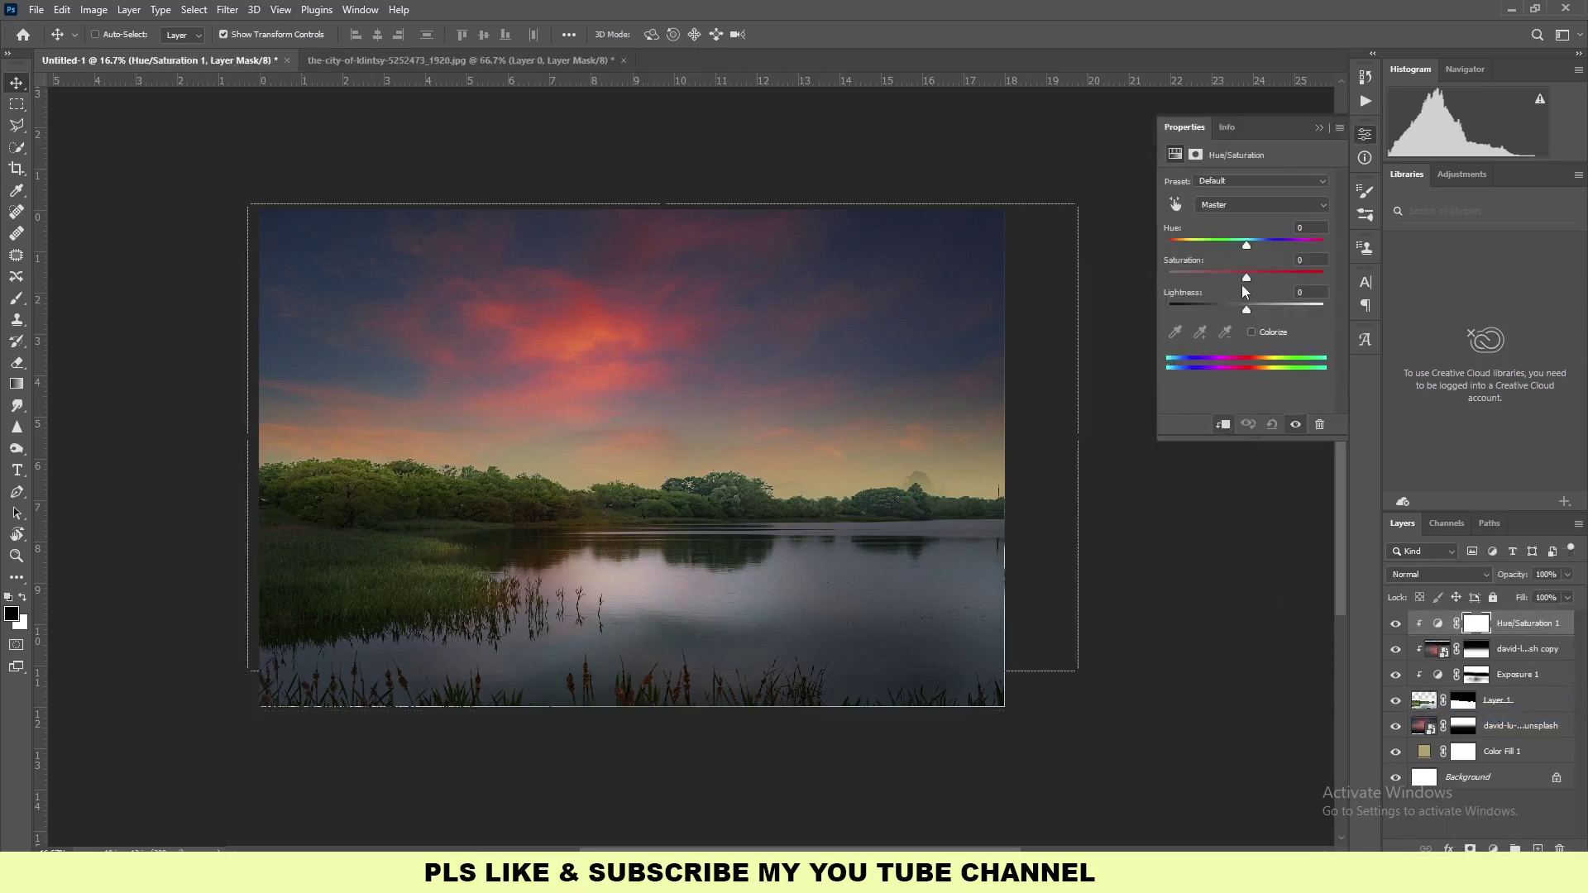
Lower saturation, shift the Greens hue, and fade the sunset sky layer to about 80% opacity.
{"action": "left_click_drag", "start_coordinate": [1231, 279], "coordinate": [1210, 284]}
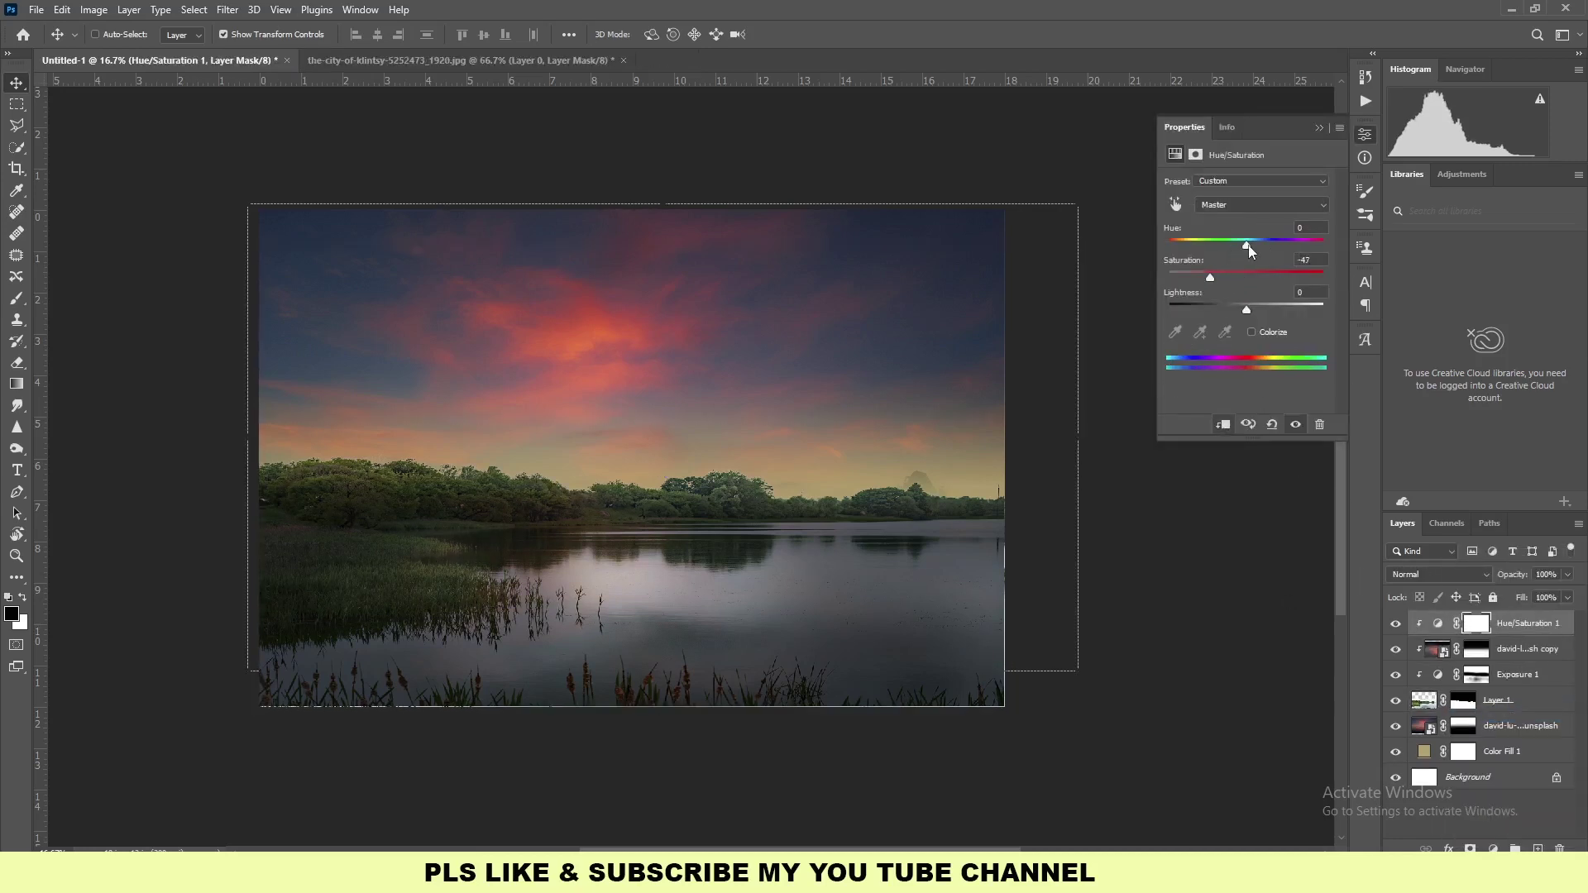
{"action": "left_click", "coordinate": [1236, 205]}
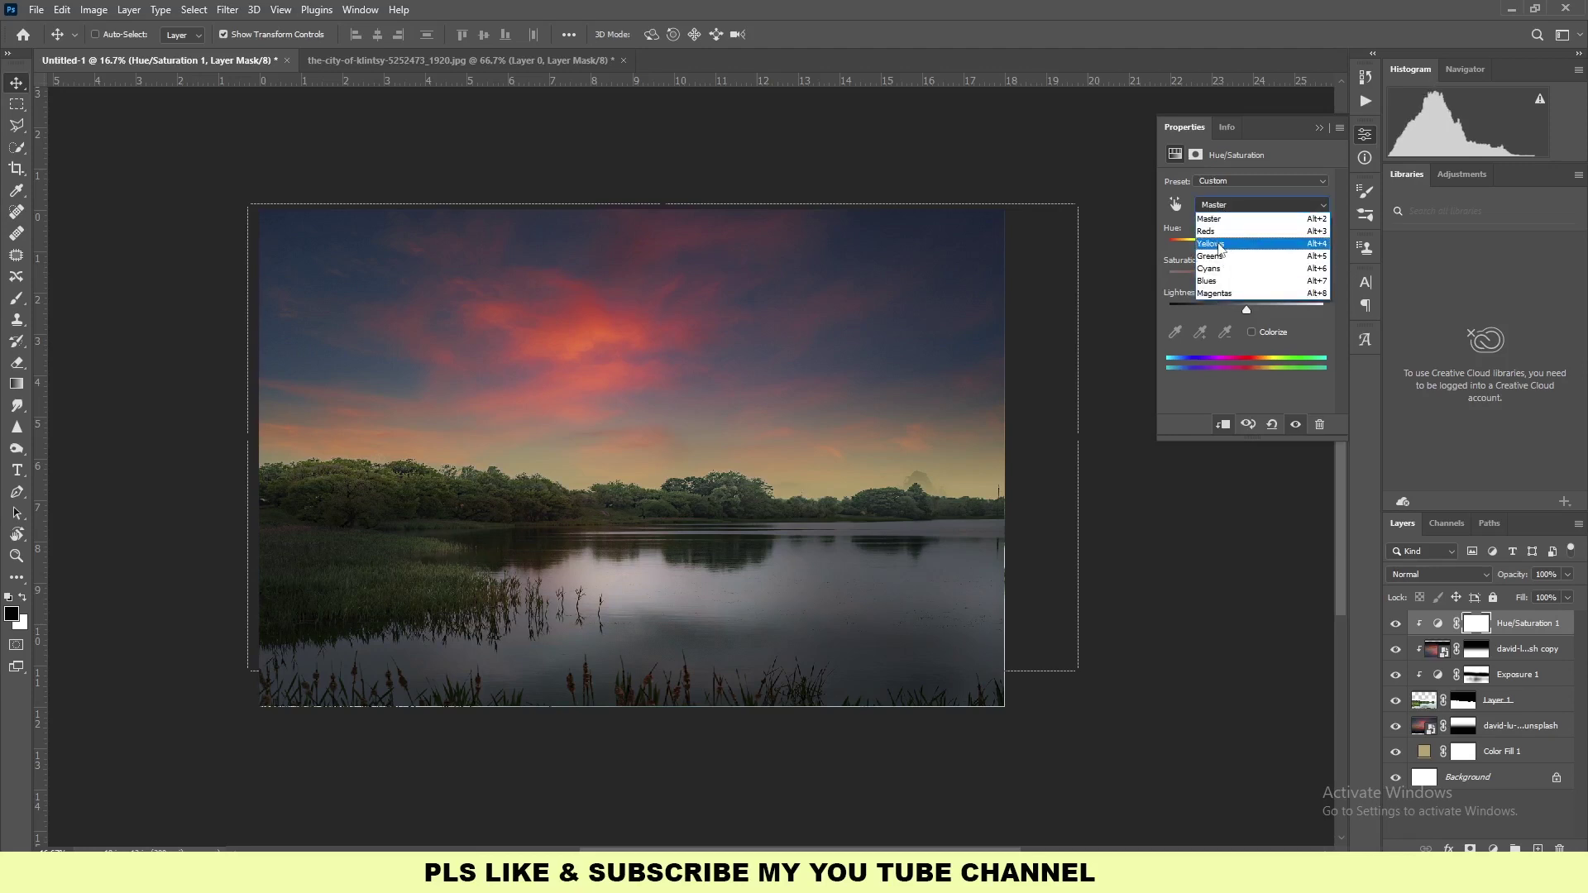
{"action": "left_click", "coordinate": [1231, 258]}
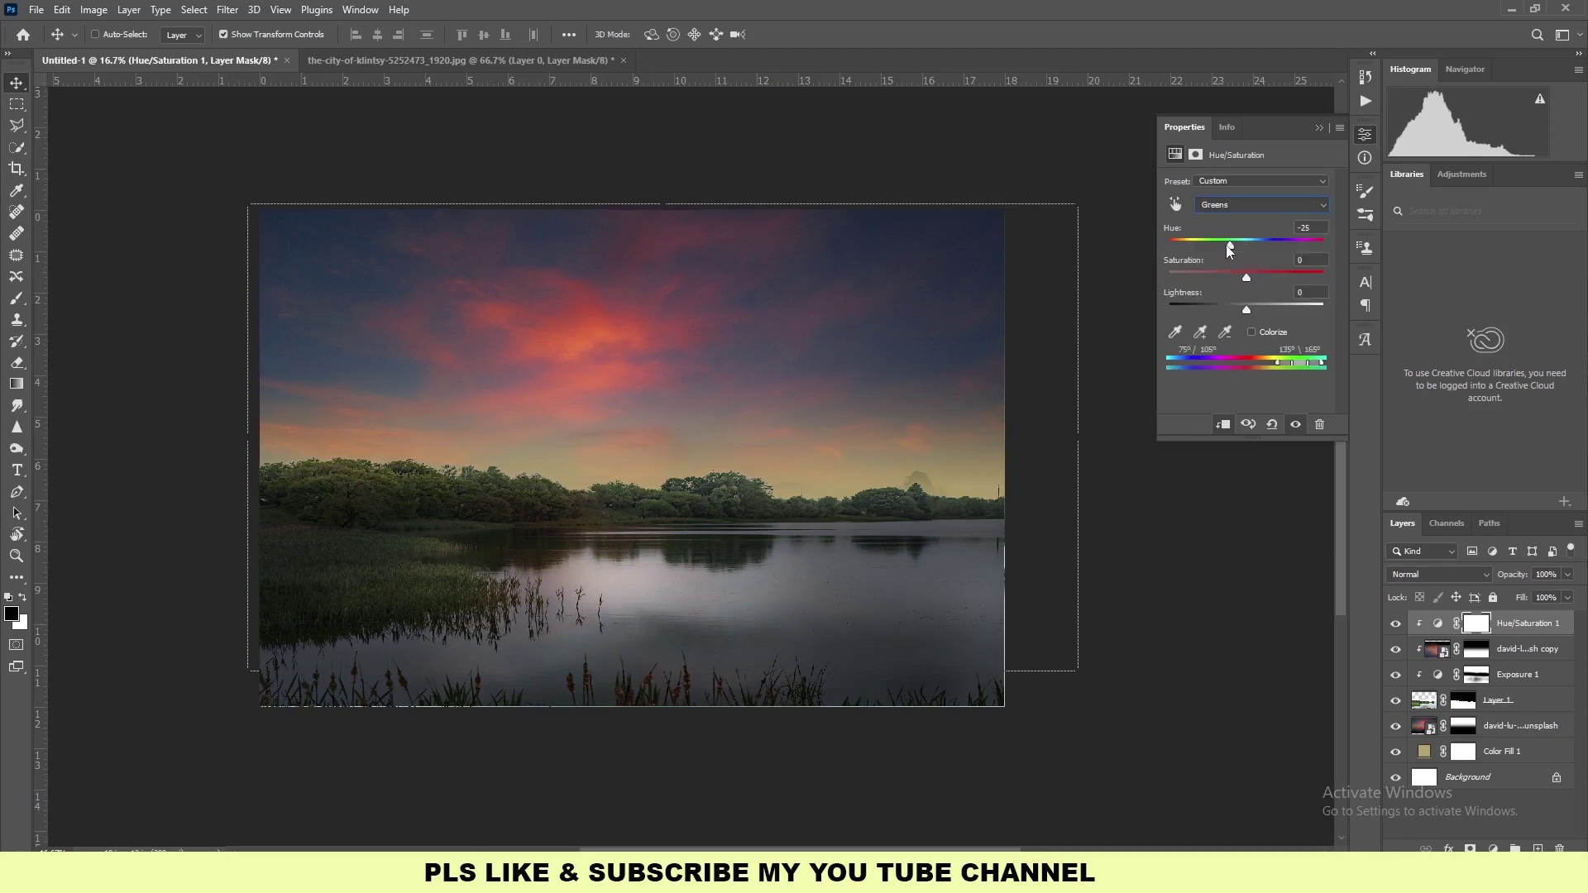
{"action": "left_click_drag", "start_coordinate": [1214, 251], "coordinate": [1283, 277]}
{"action": "left_click", "coordinate": [1319, 128]}
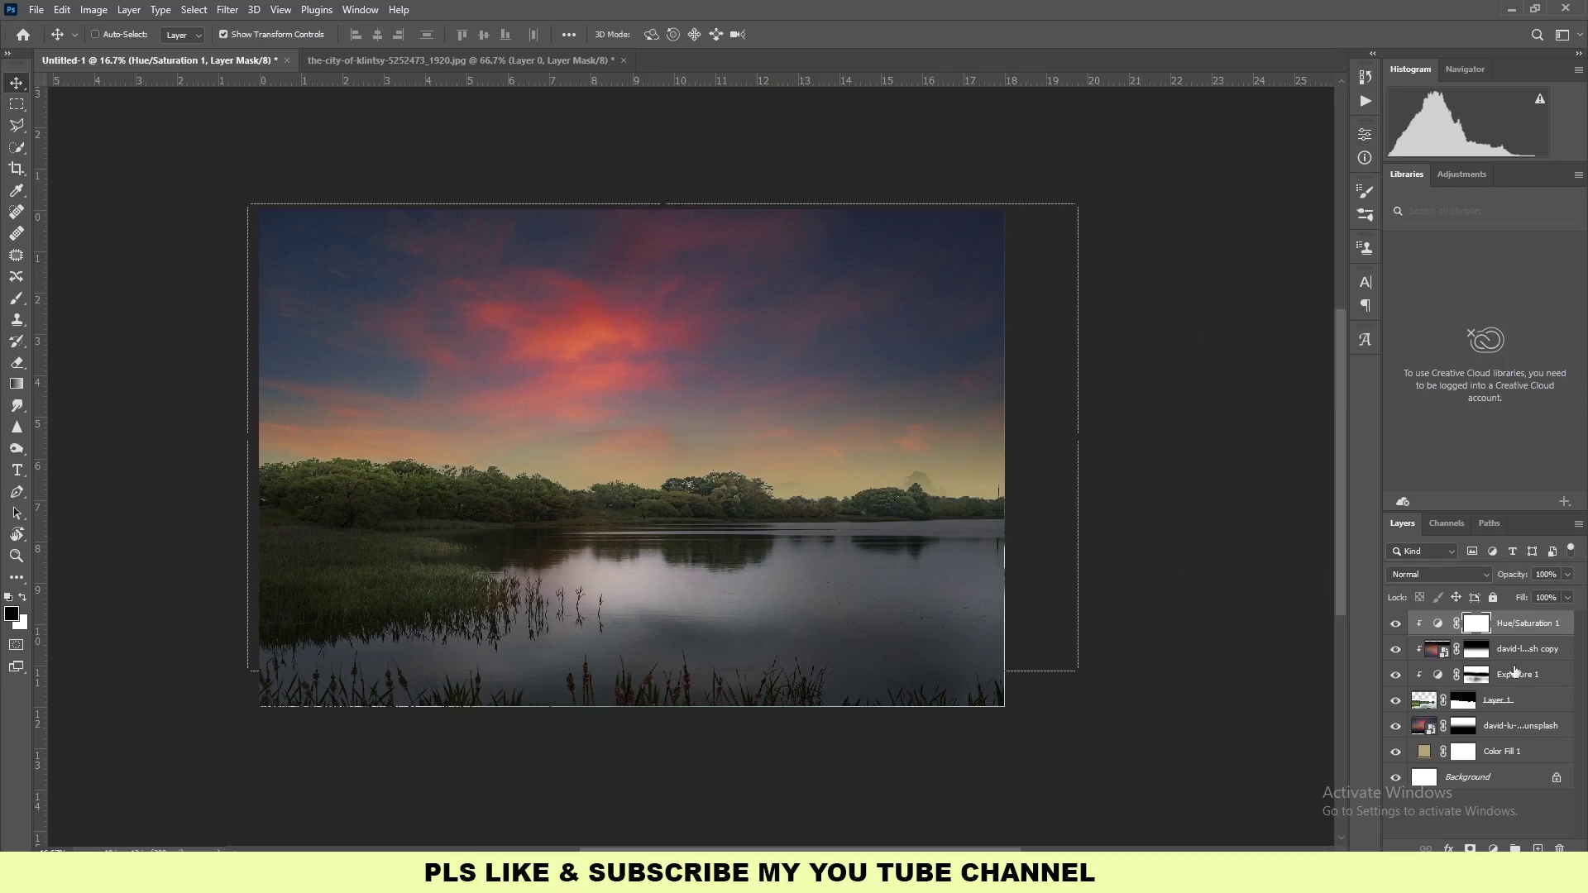
{"action": "left_click", "coordinate": [1501, 727]}
{"action": "left_click_drag", "start_coordinate": [1571, 591], "coordinate": [1557, 596]}
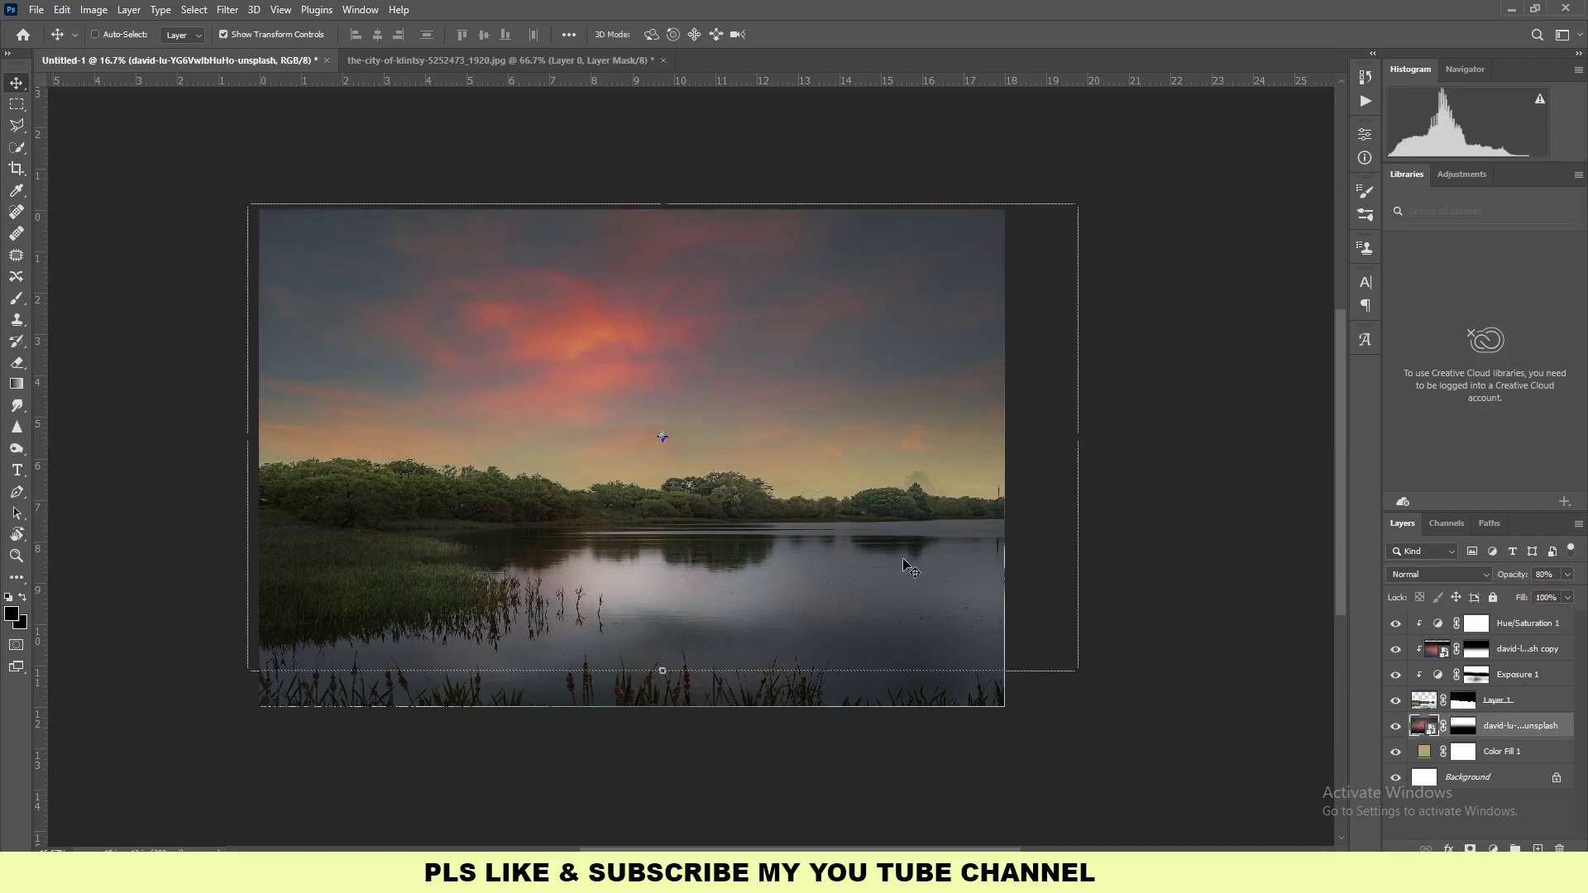
Open the recovered couple PSD in Photoshop and hide its background layer.
{"action": "left_click", "coordinate": [390, 802]}
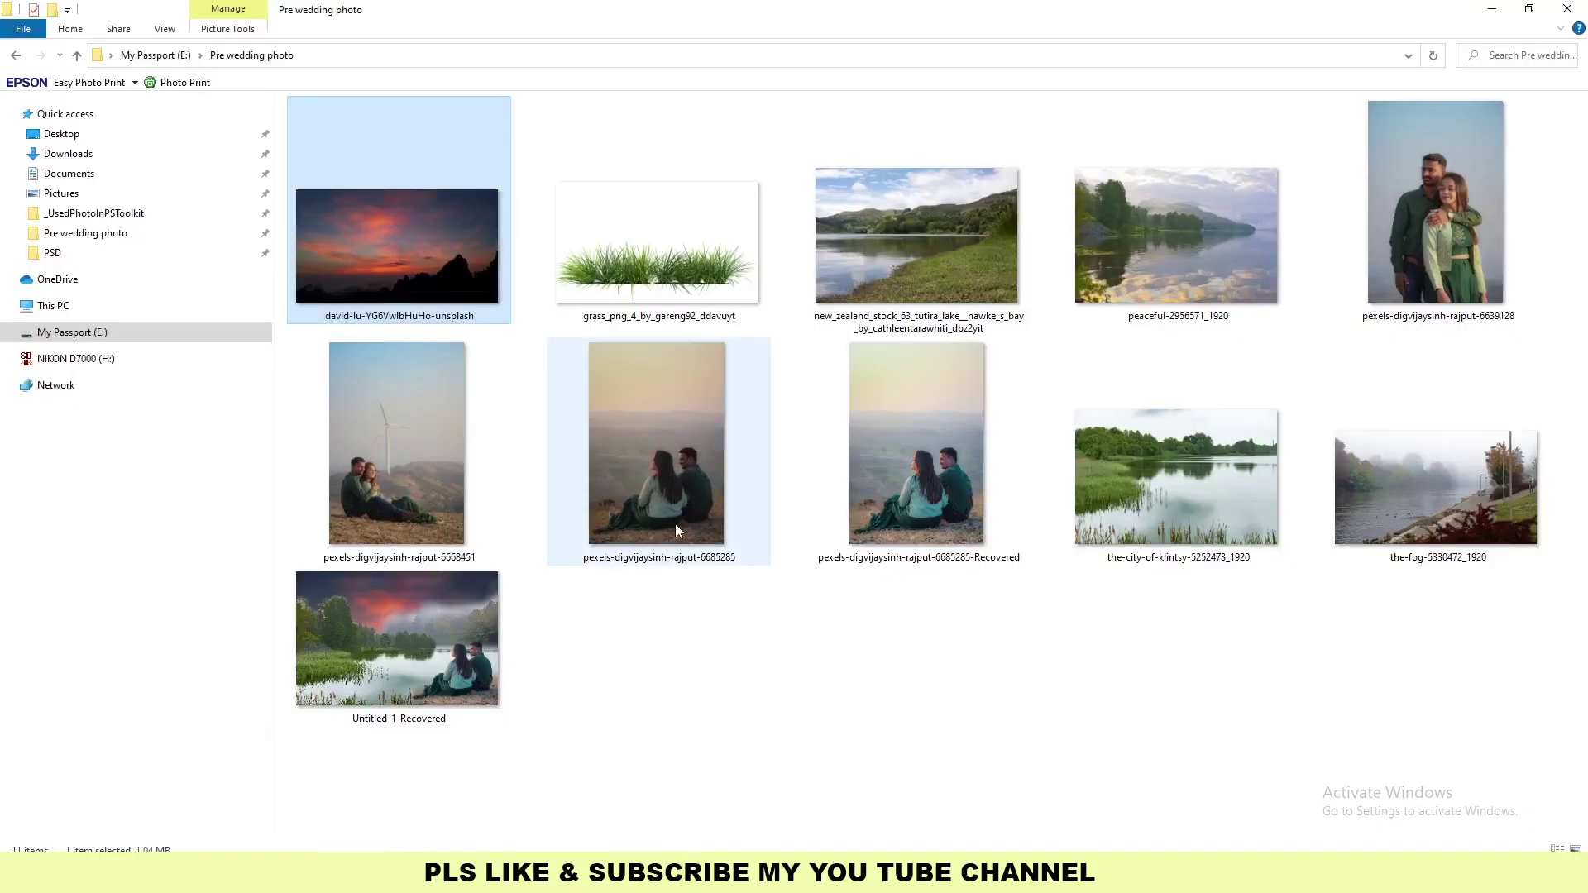
{"action": "left_click", "coordinate": [950, 485]}
{"action": "right_click", "coordinate": [950, 486]}
{"action": "mouse_move", "coordinate": [999, 197]}
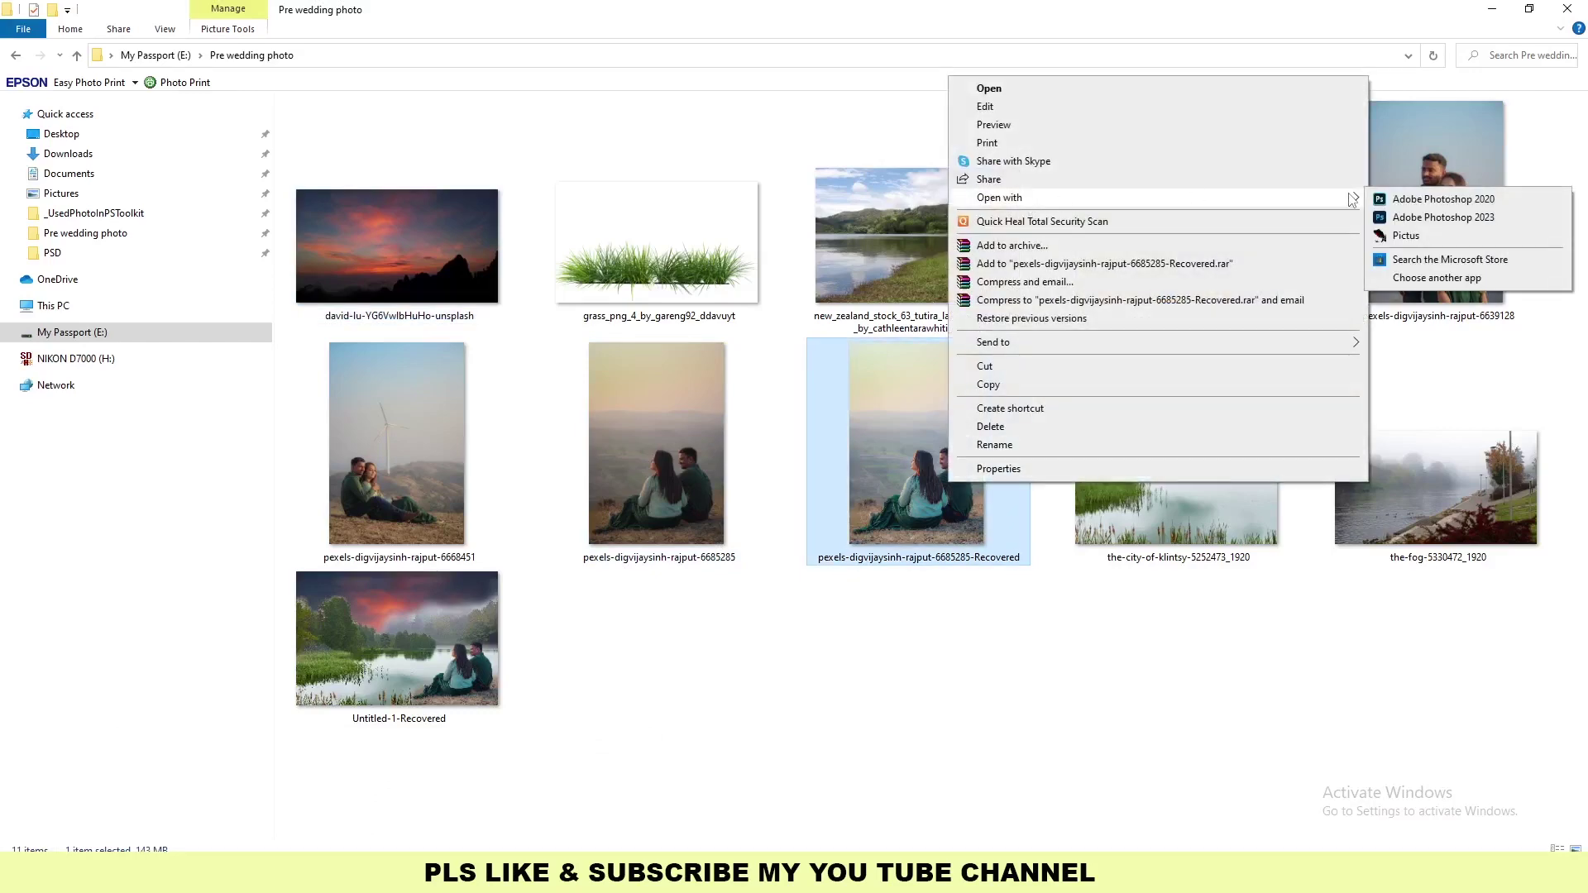
{"action": "left_click", "coordinate": [1456, 217]}
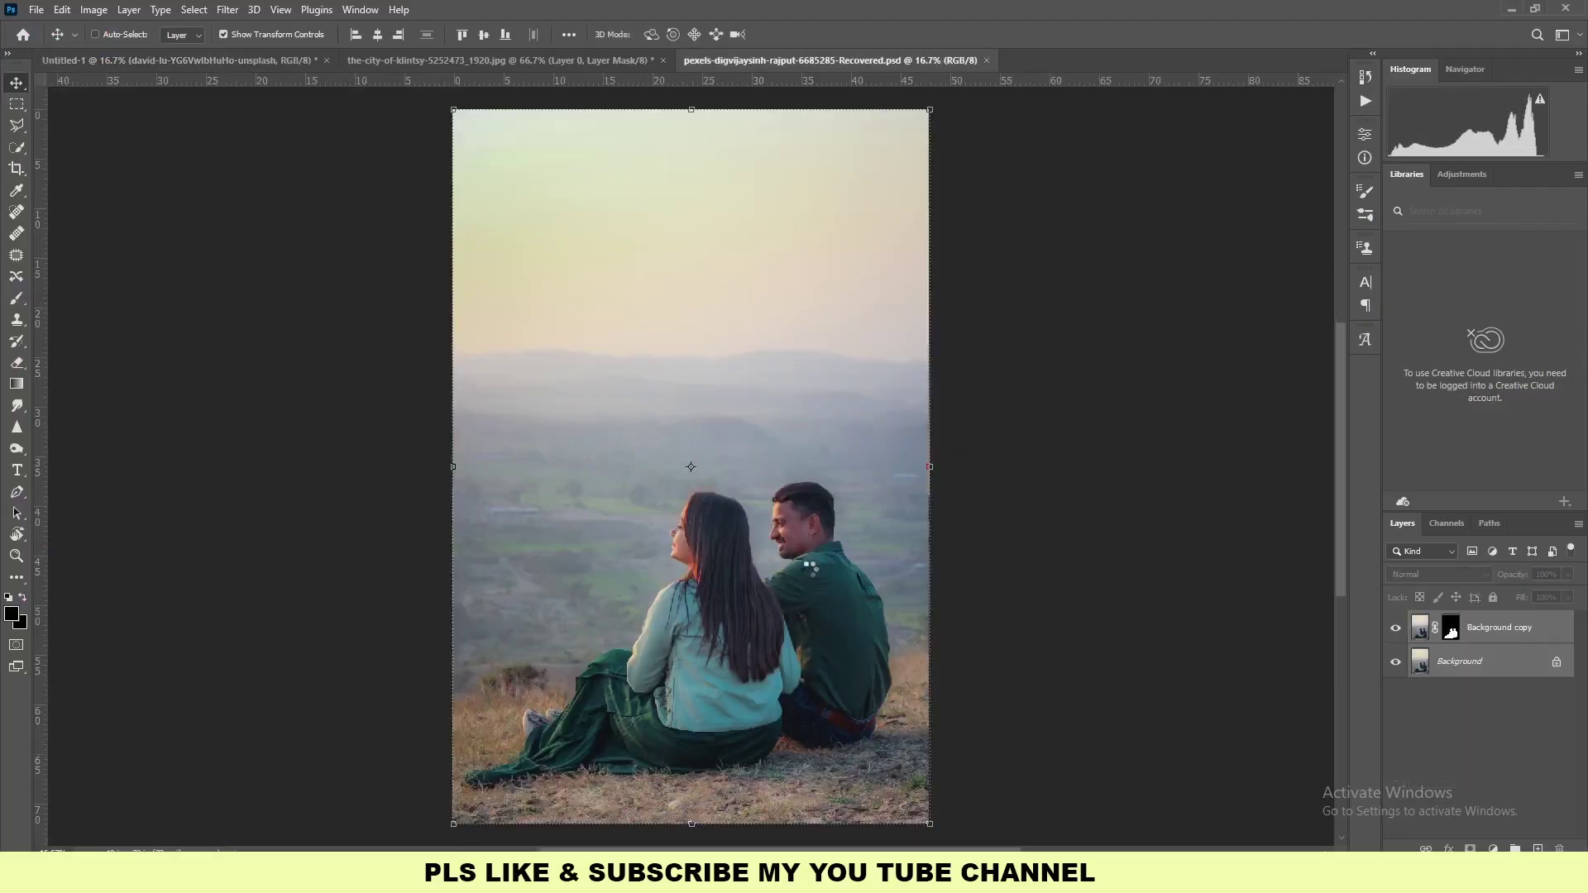
{"action": "left_click", "coordinate": [1397, 662]}
Bring the couple into the composite on top, scaled to about 67% at bottom right, and add a mask.
{"action": "left_click", "coordinate": [1396, 662]}
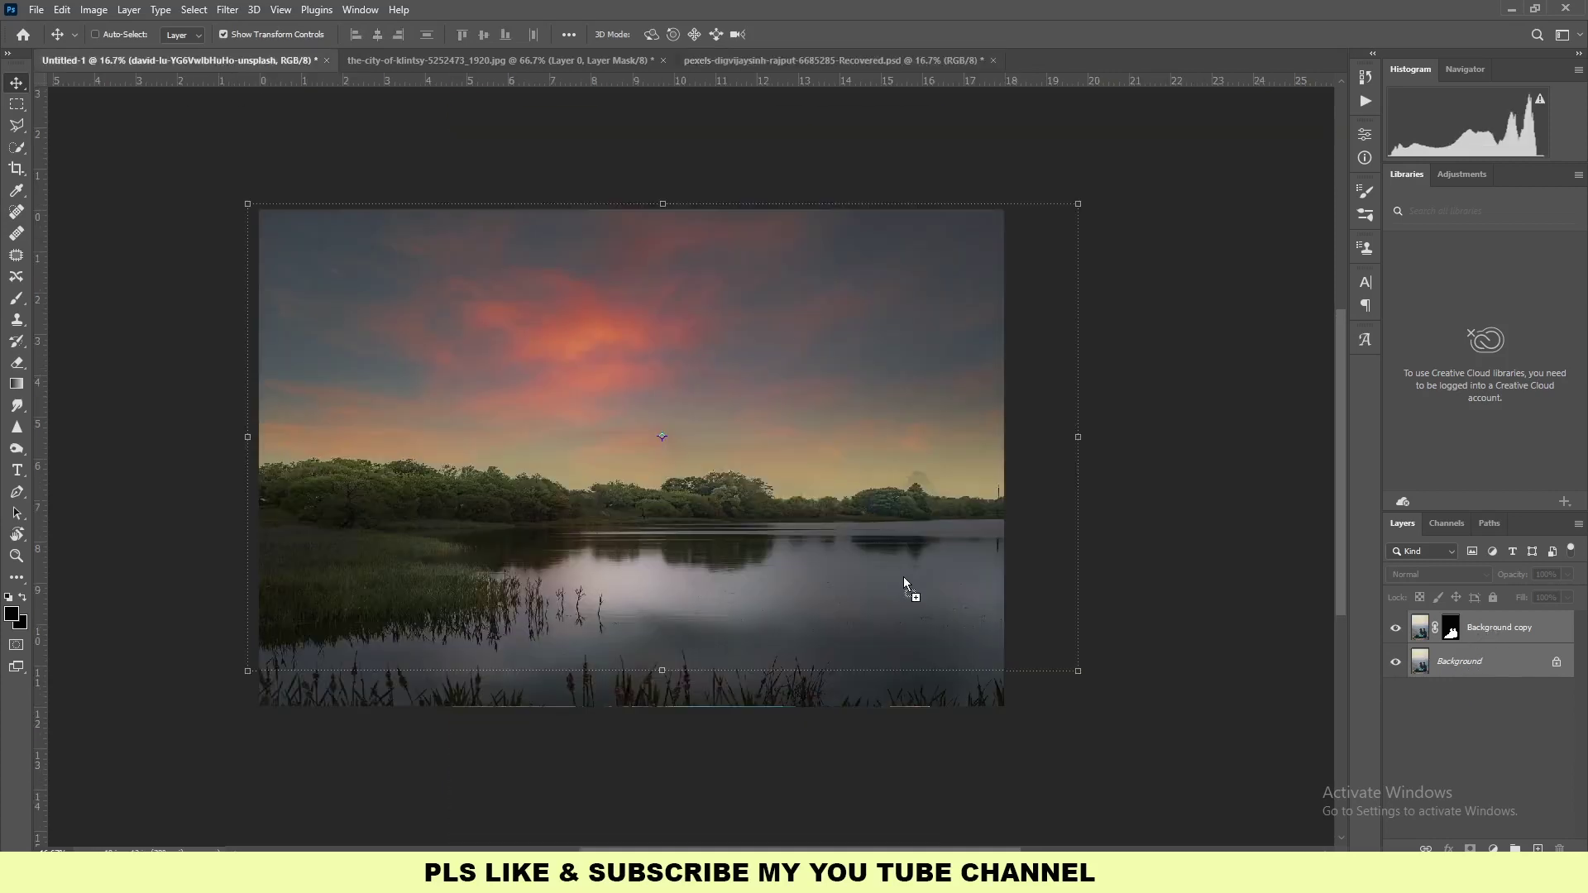
{"action": "left_click_drag", "start_coordinate": [442, 364], "coordinate": [916, 586]}
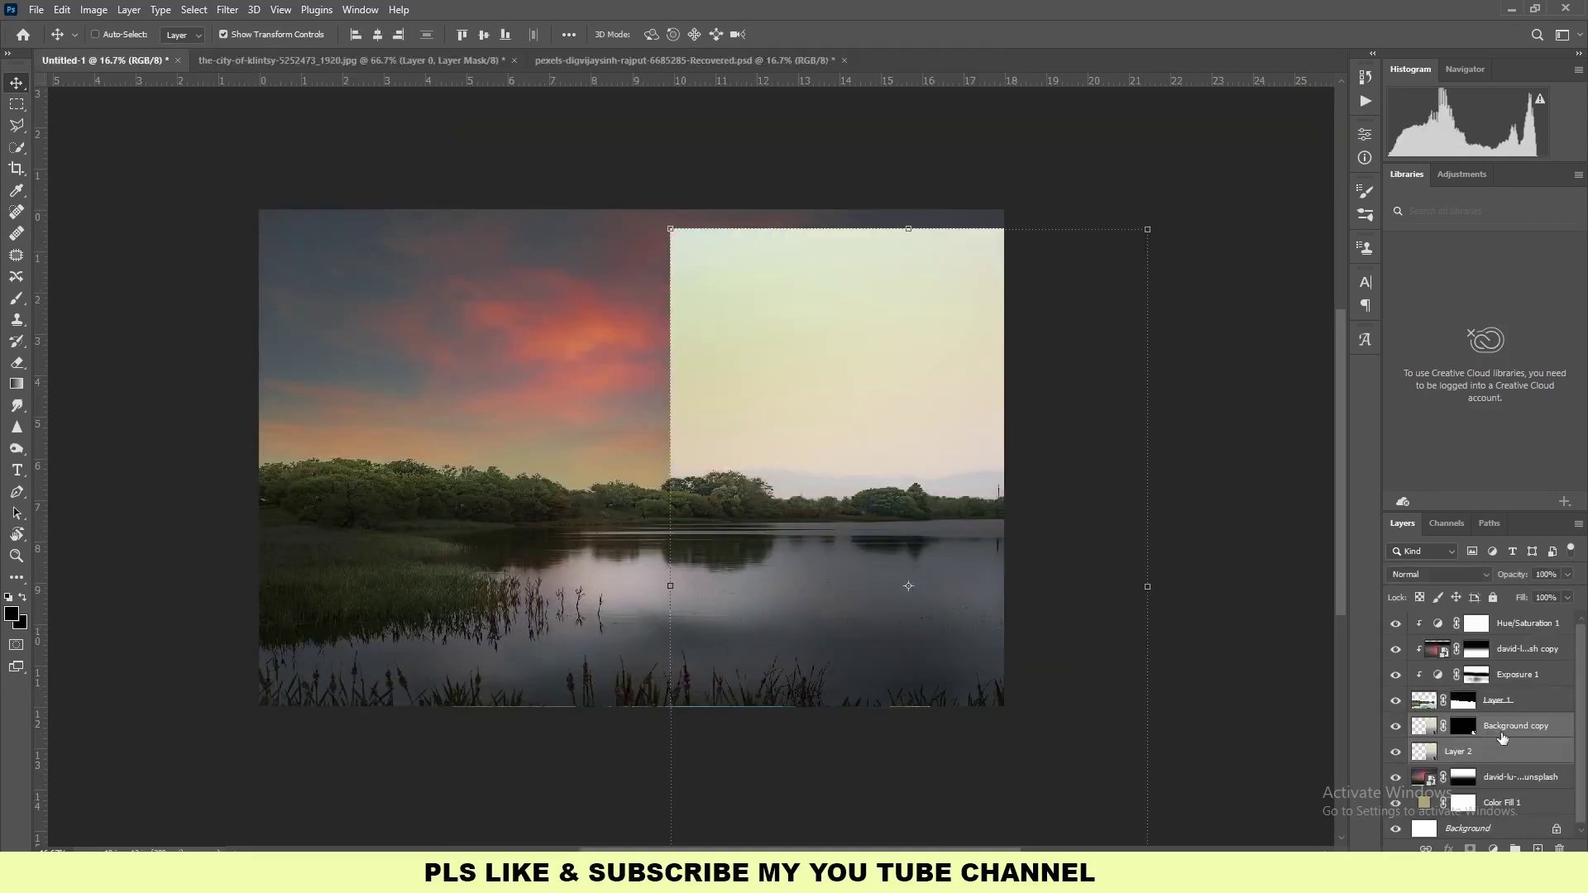
{"action": "key", "text": "ctrl+shift+bracketright"}
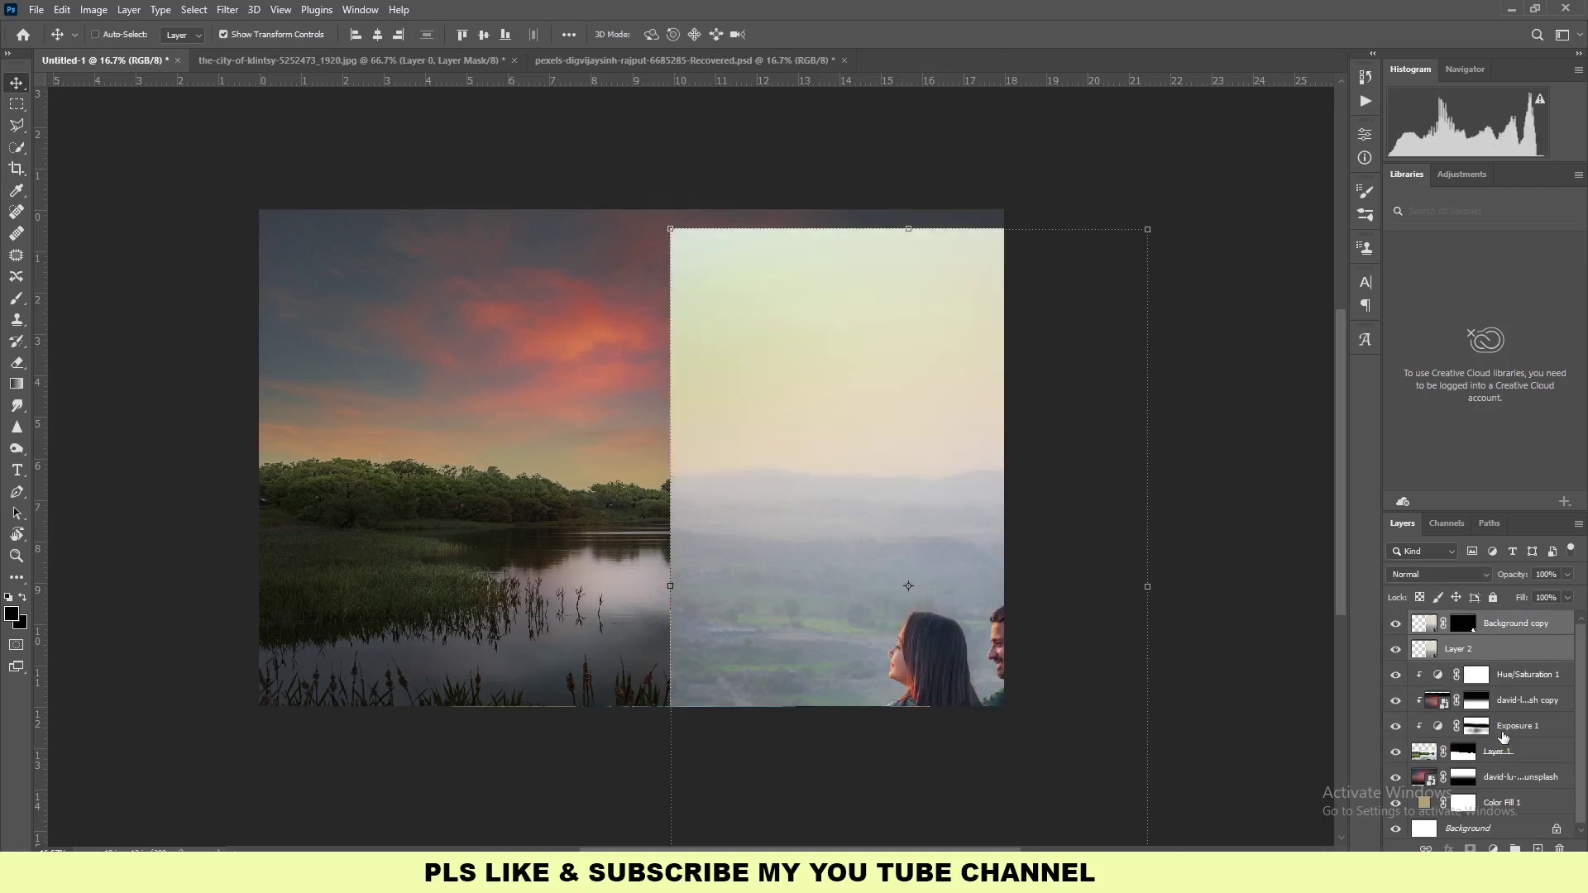
{"action": "left_click_drag", "start_coordinate": [864, 633], "coordinate": [850, 475]}
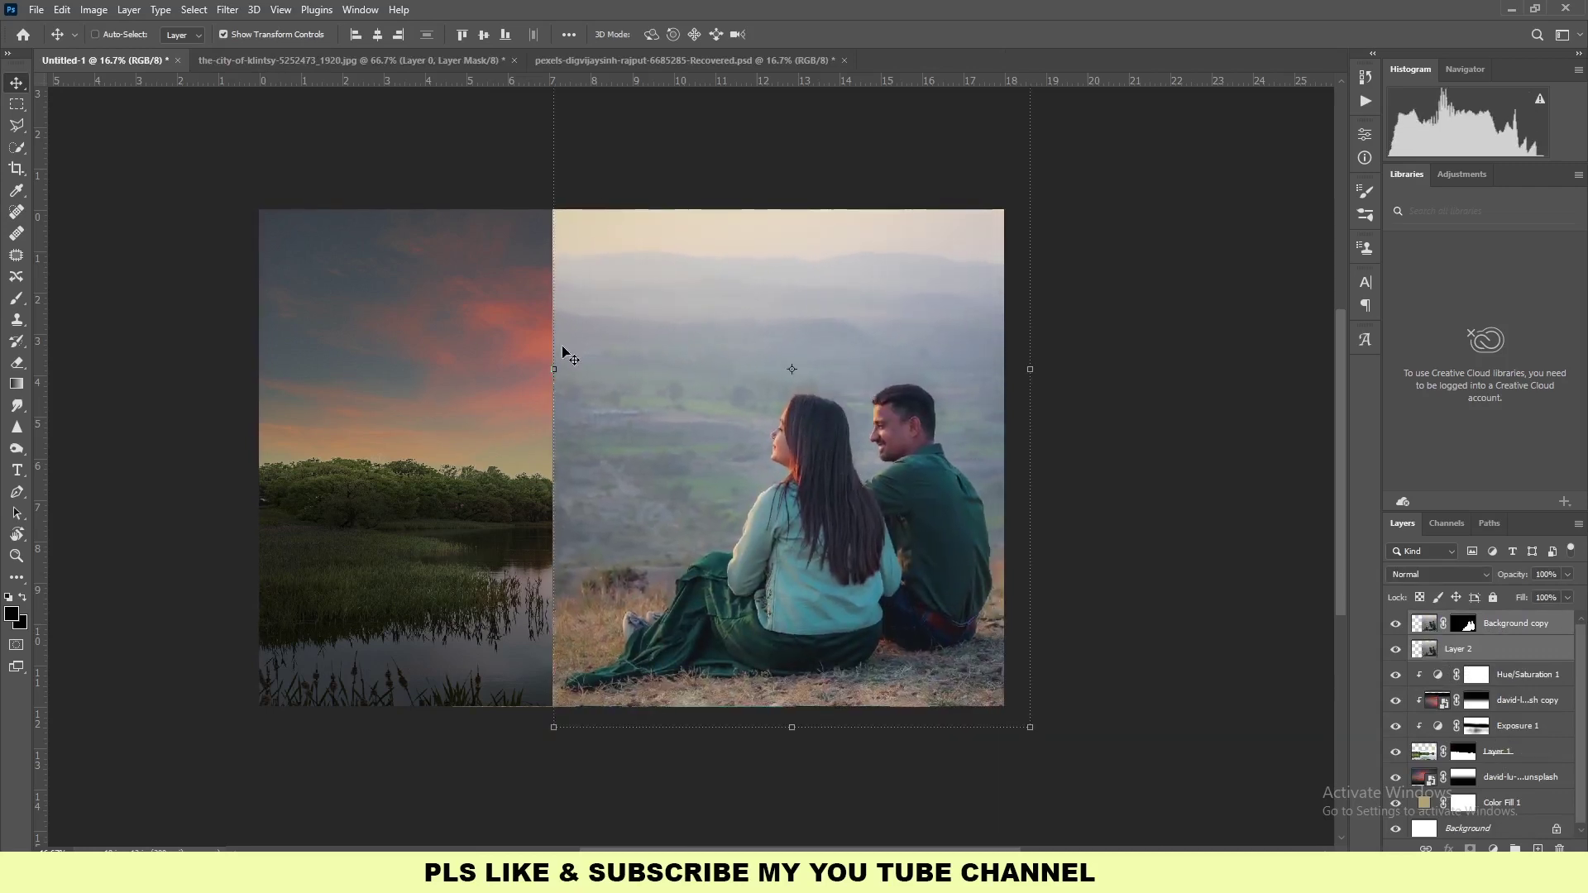
{"action": "left_click_drag", "start_coordinate": [554, 369], "coordinate": [709, 369]}
{"action": "left_click_drag", "start_coordinate": [956, 402], "coordinate": [931, 499]}
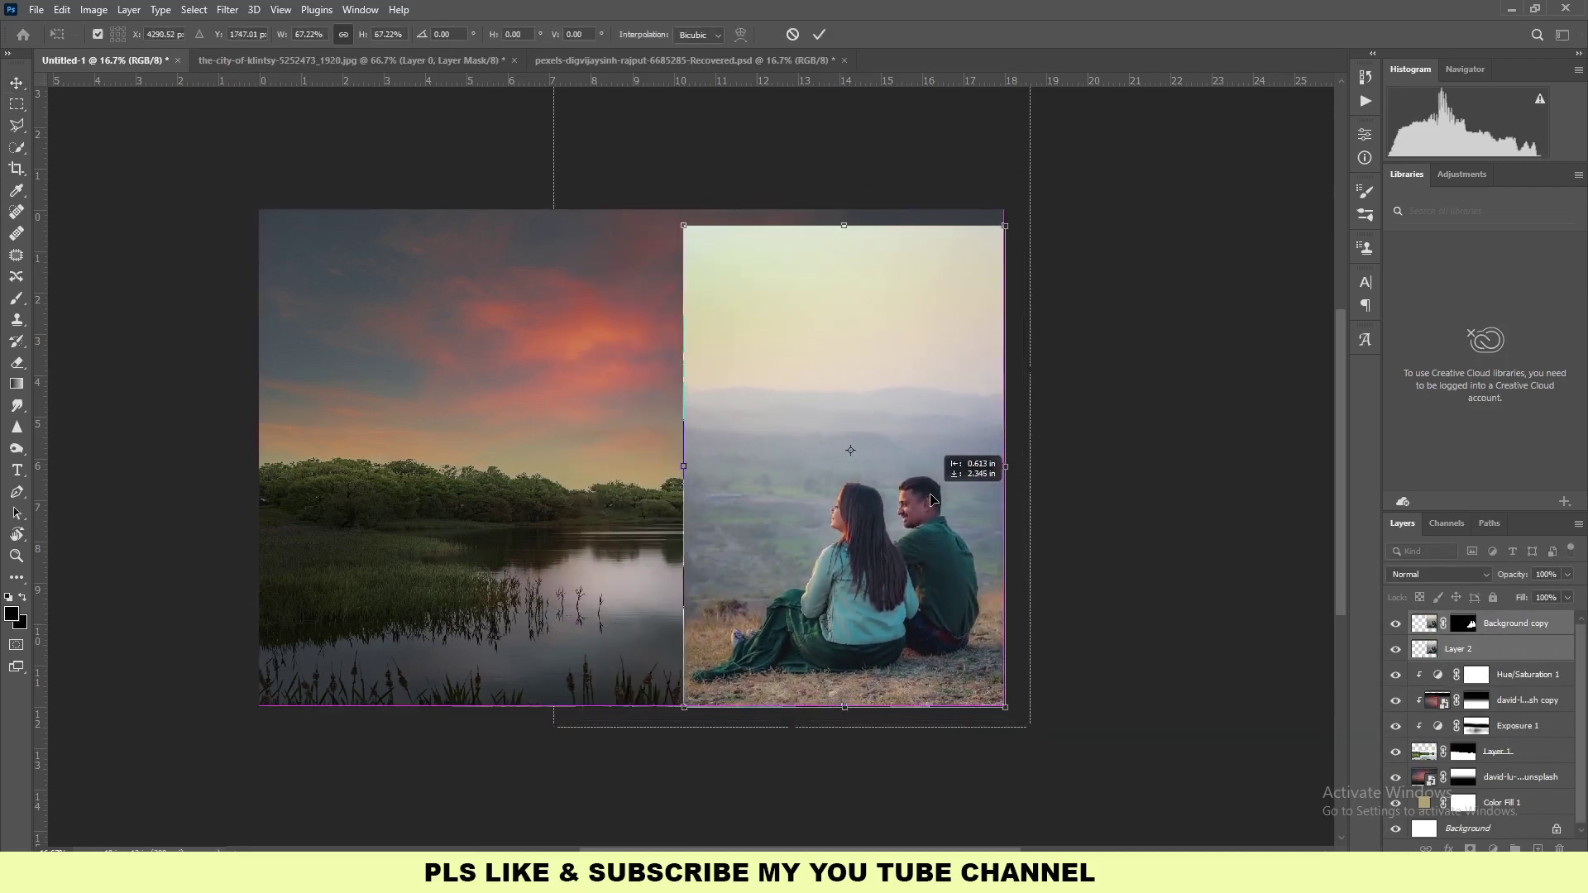
{"action": "key", "text": "Return"}
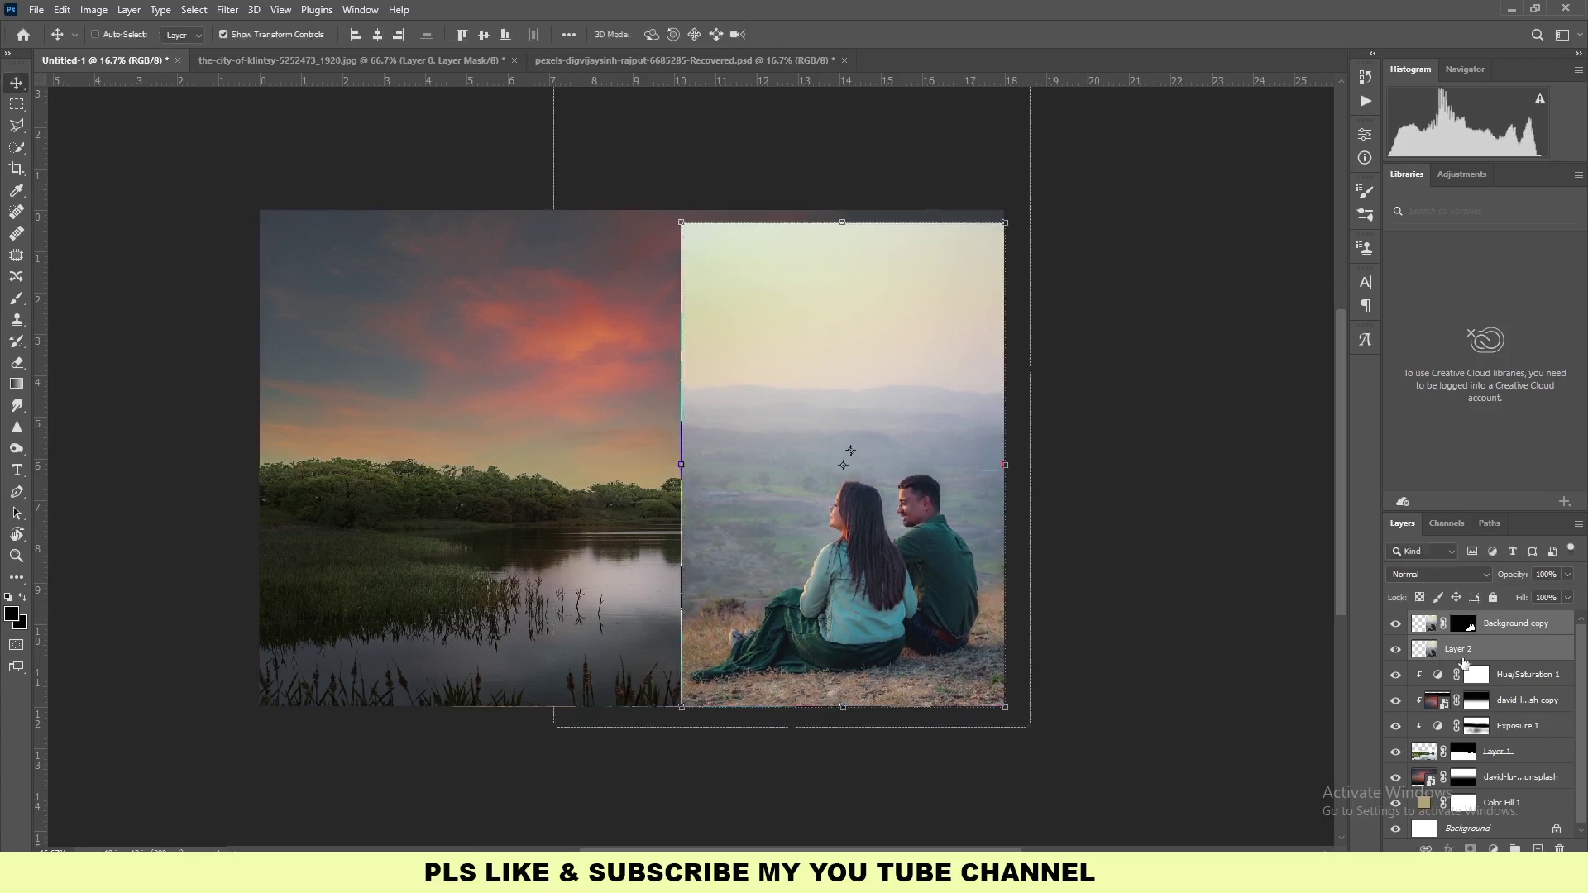
{"action": "left_click", "coordinate": [1463, 650]}
{"action": "left_click", "coordinate": [1470, 849]}
Brush the couple layer's mask to reveal the sunset lake and sky around the couple.
{"action": "key", "text": "b"}
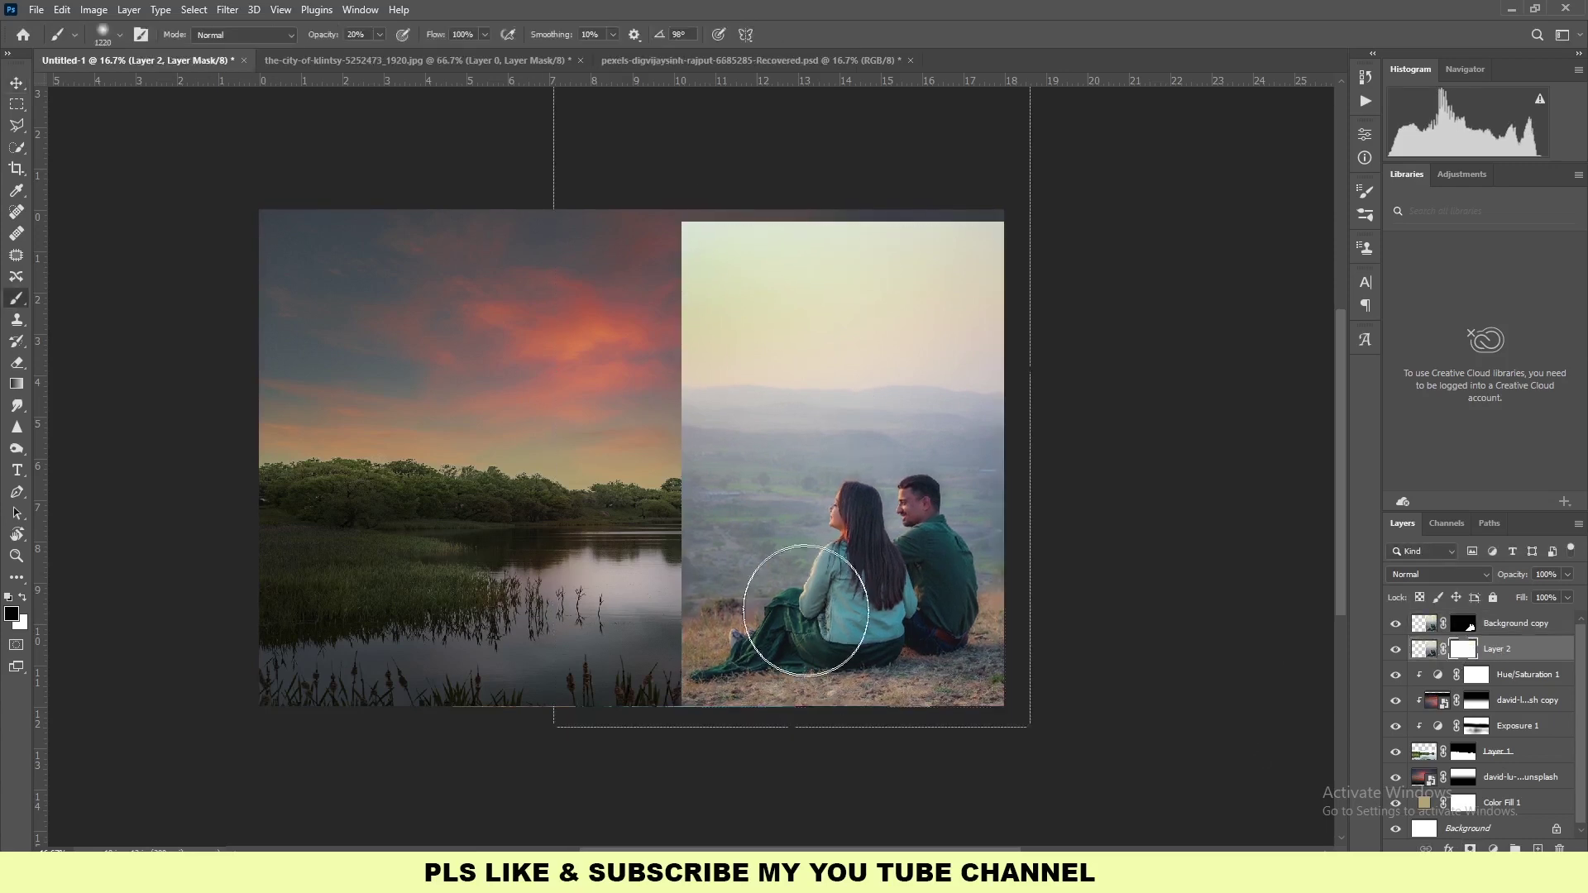
{"action": "left_click_drag", "start_coordinate": [701, 550], "coordinate": [817, 534]}
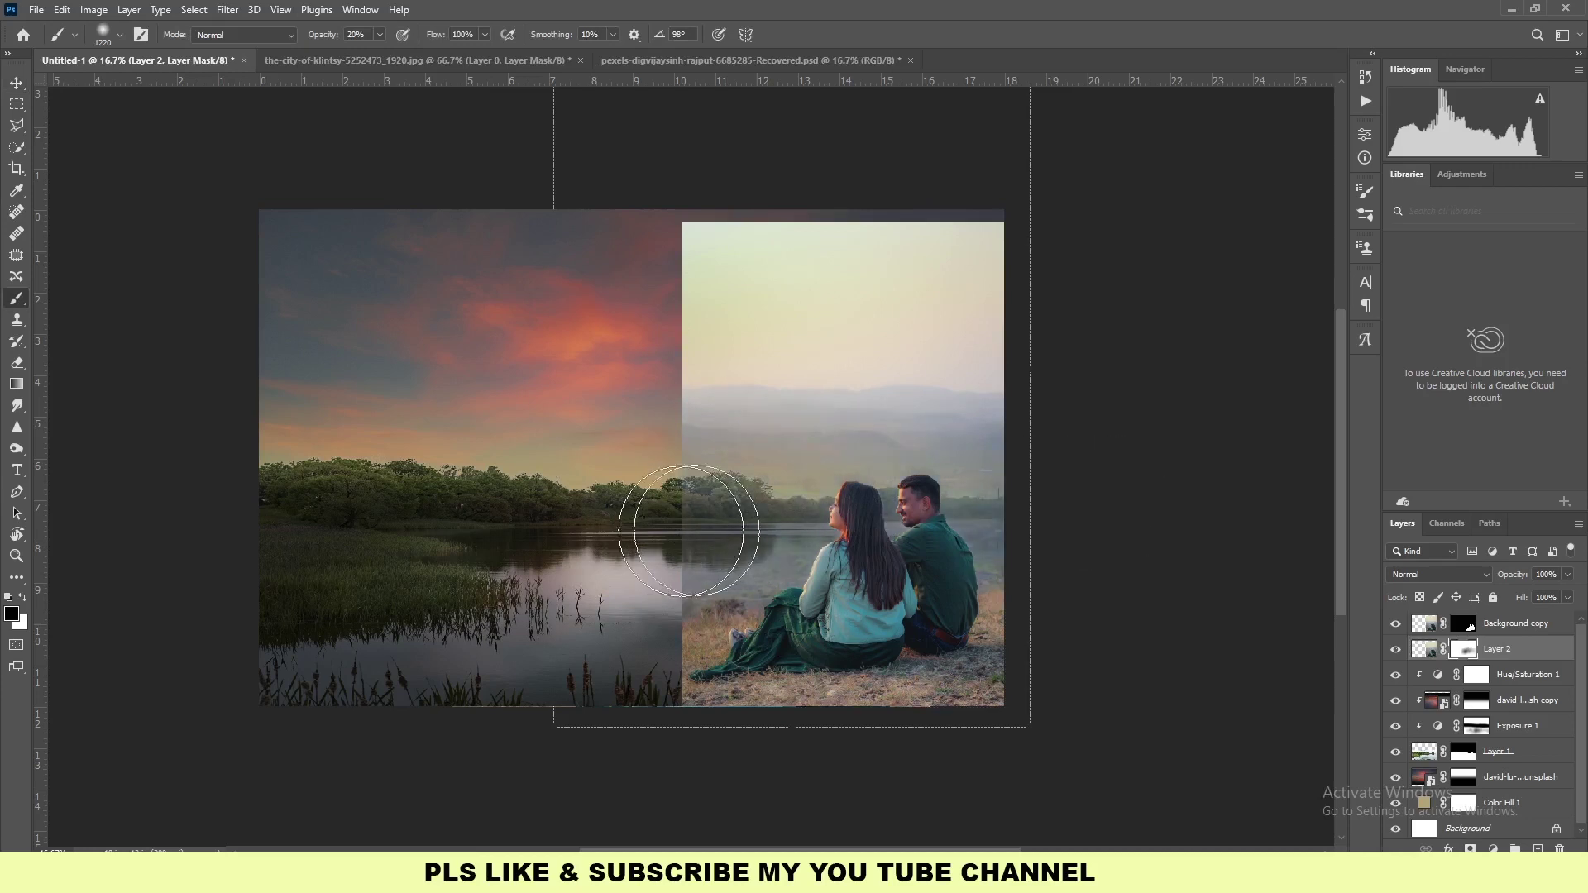
{"action": "mouse_move", "coordinate": [1056, 426]}
{"action": "left_mouse_down"}
{"action": "mouse_move", "coordinate": [532, 390]}
{"action": "mouse_move", "coordinate": [770, 378]}
{"action": "mouse_move", "coordinate": [958, 326]}
{"action": "mouse_move", "coordinate": [1081, 241]}
{"action": "left_mouse_up"}
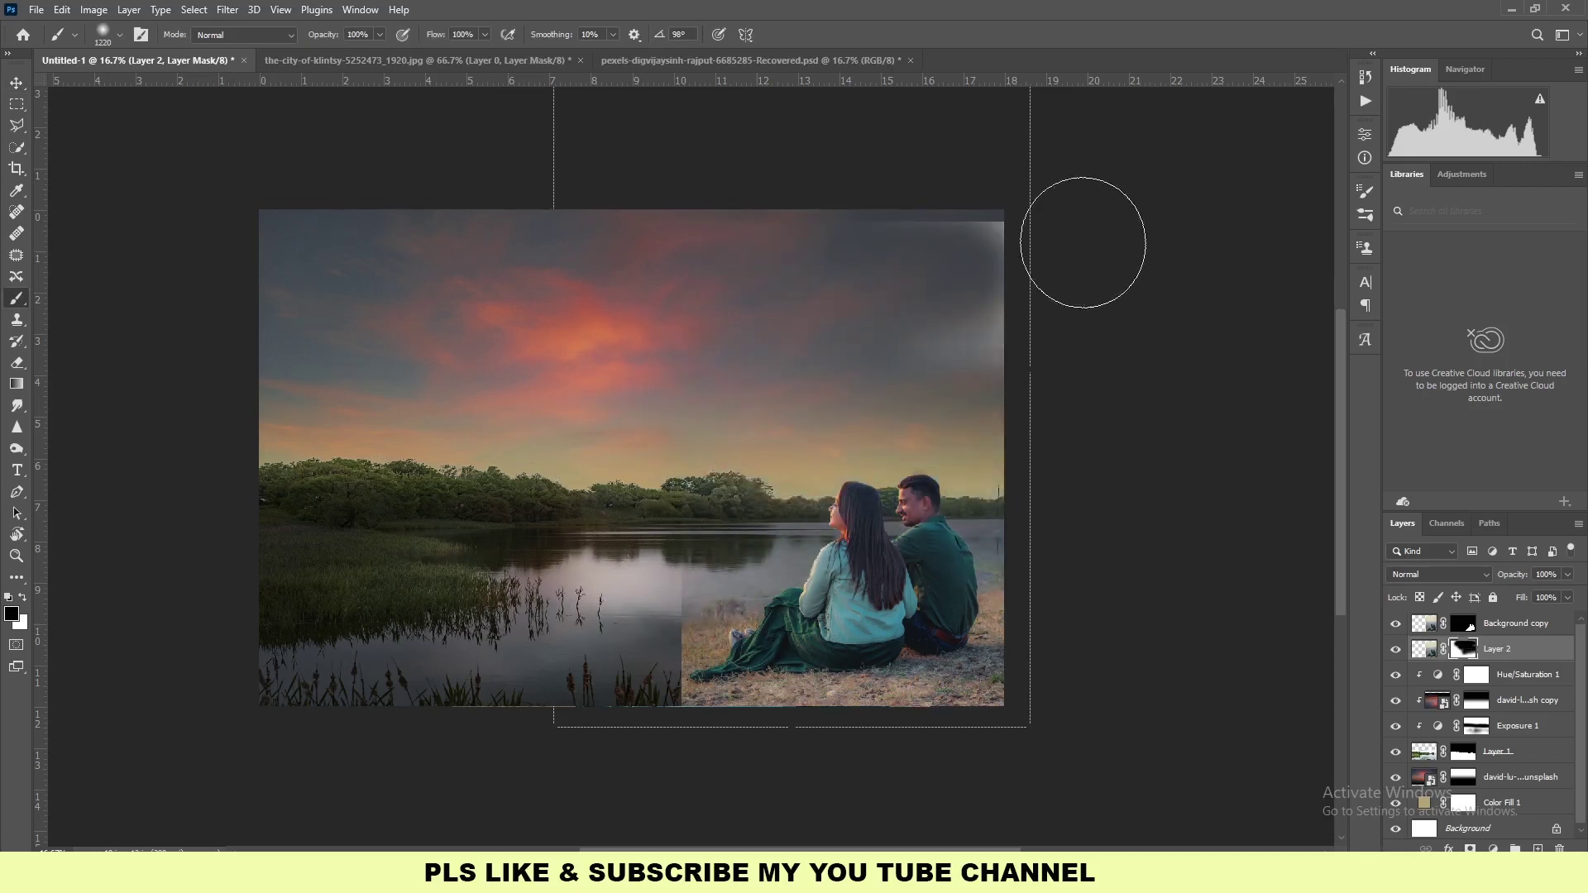
{"action": "left_click_drag", "start_coordinate": [660, 550], "coordinate": [634, 618]}
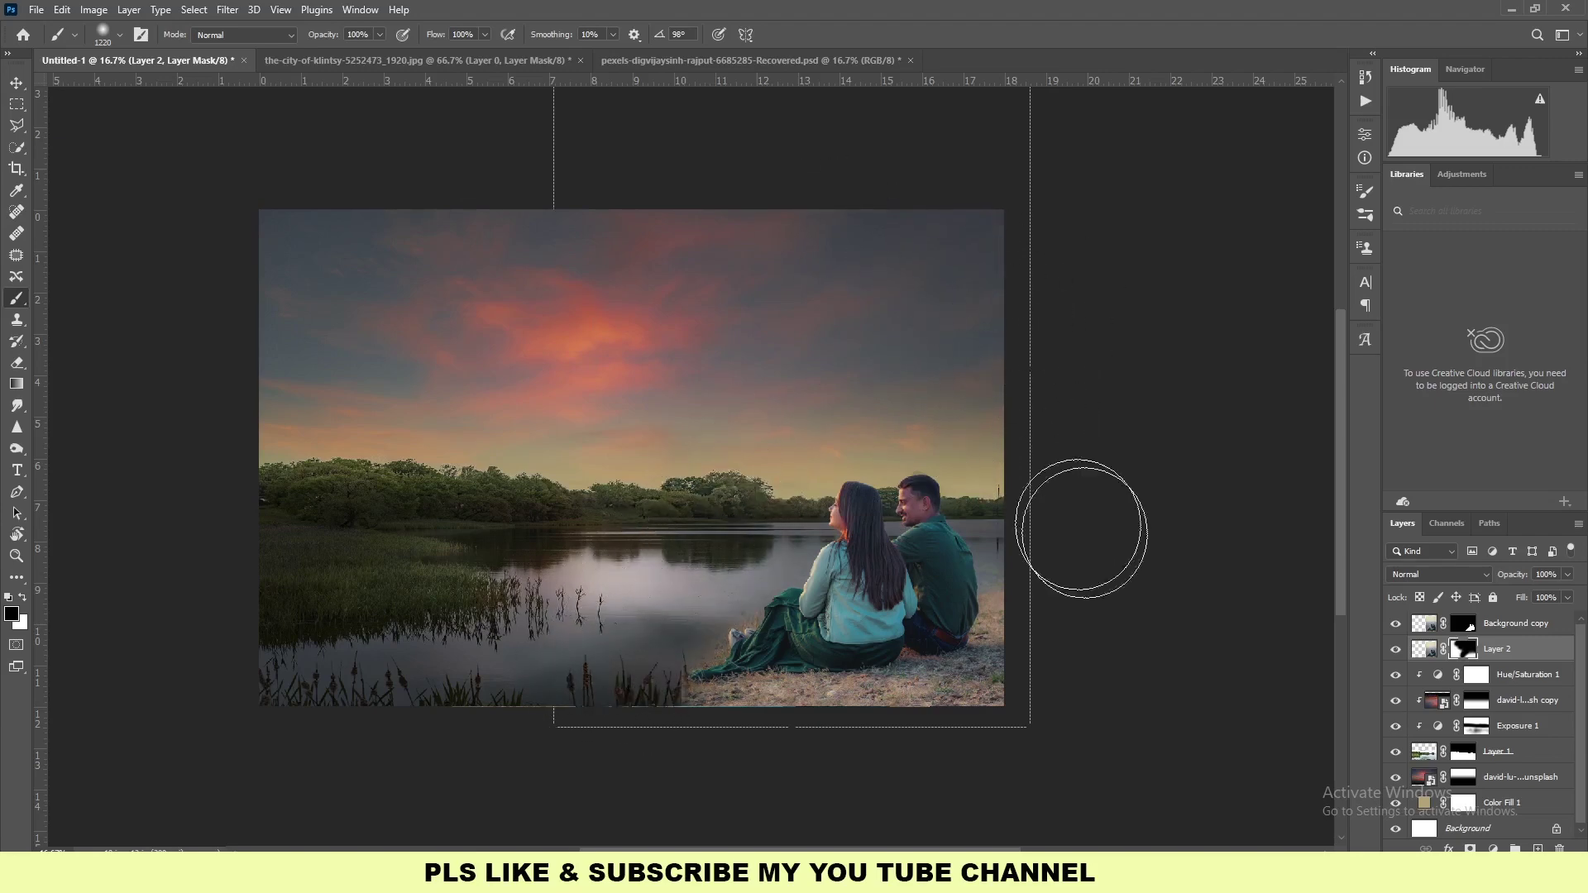
{"action": "key", "text": "v"}
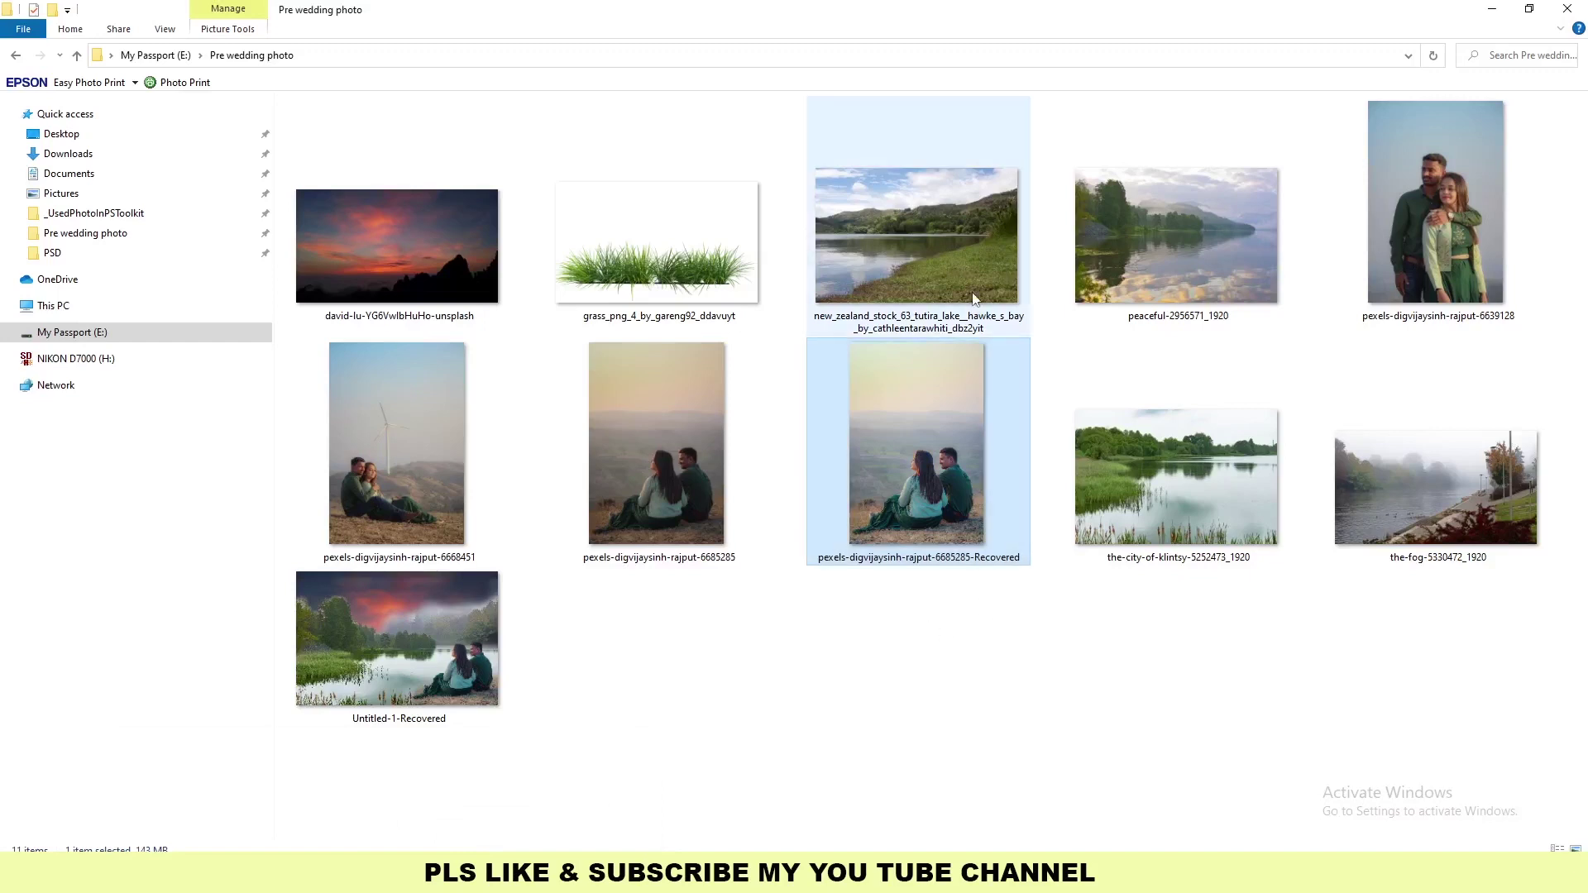
Open the grassy-shore lake photo in Adobe Photoshop 2023 from File Explorer.
{"action": "left_click", "coordinate": [971, 265]}
{"action": "right_click", "coordinate": [971, 265]}
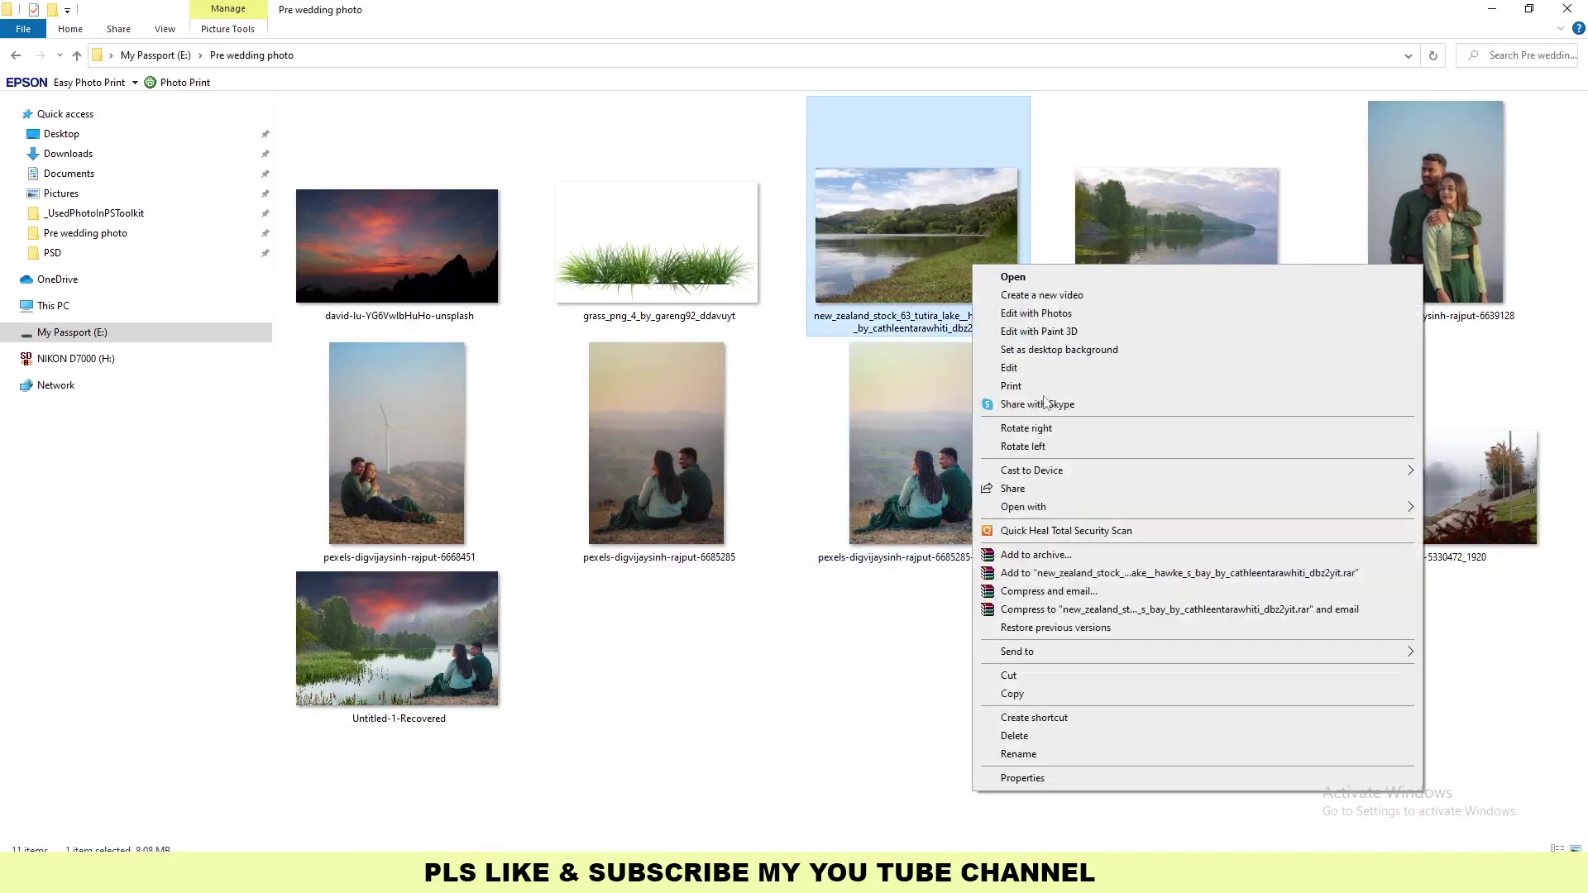
{"action": "left_click", "coordinate": [935, 263]}
{"action": "right_click", "coordinate": [959, 265]}
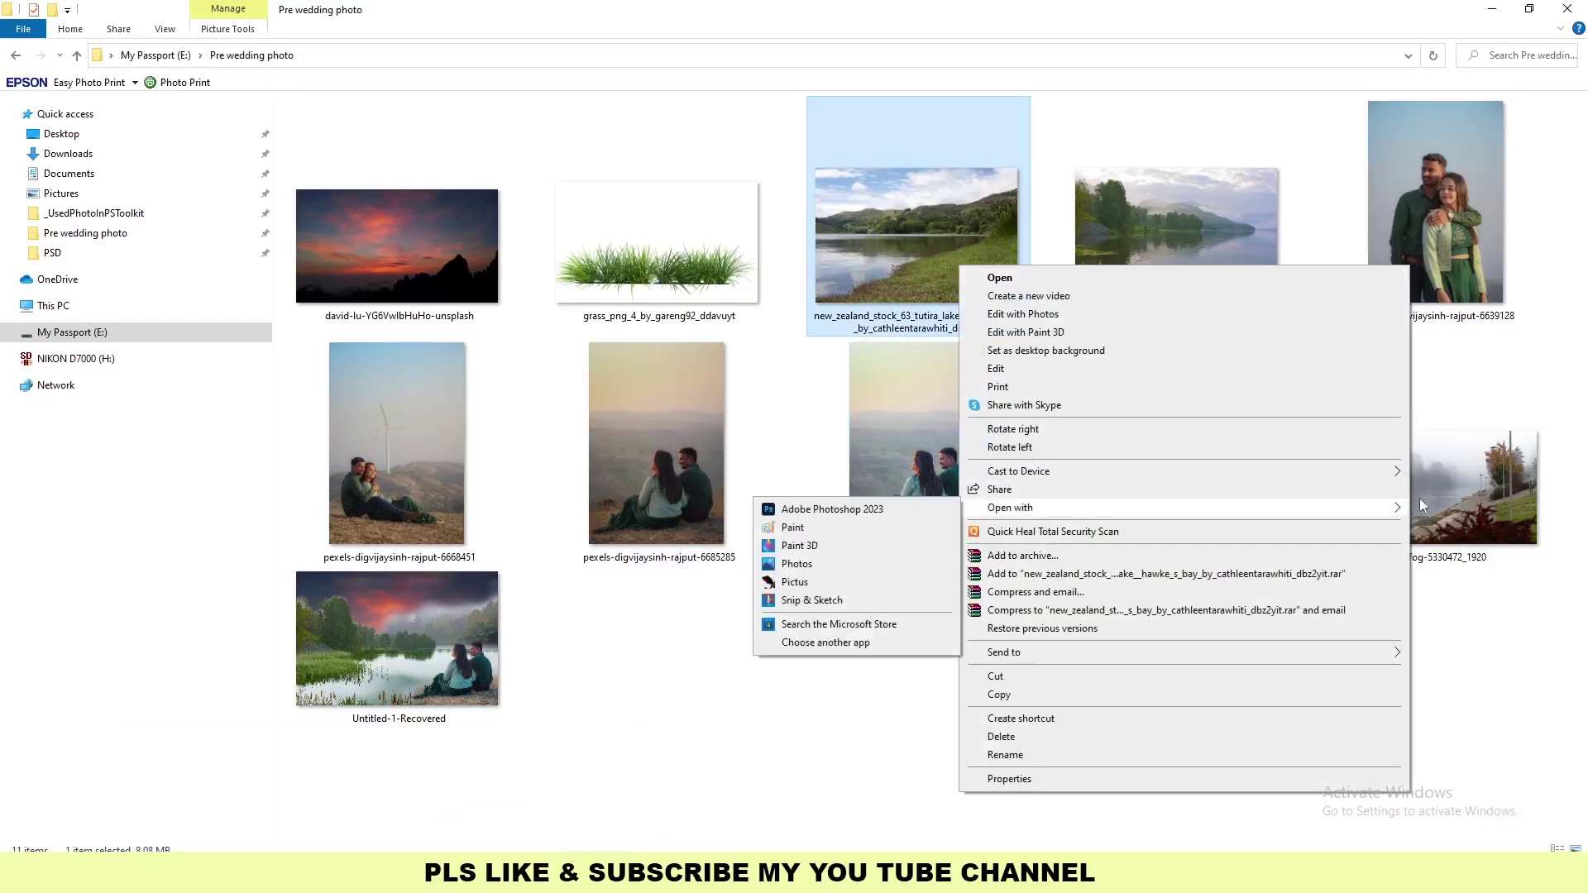
{"action": "left_click", "coordinate": [832, 508]}
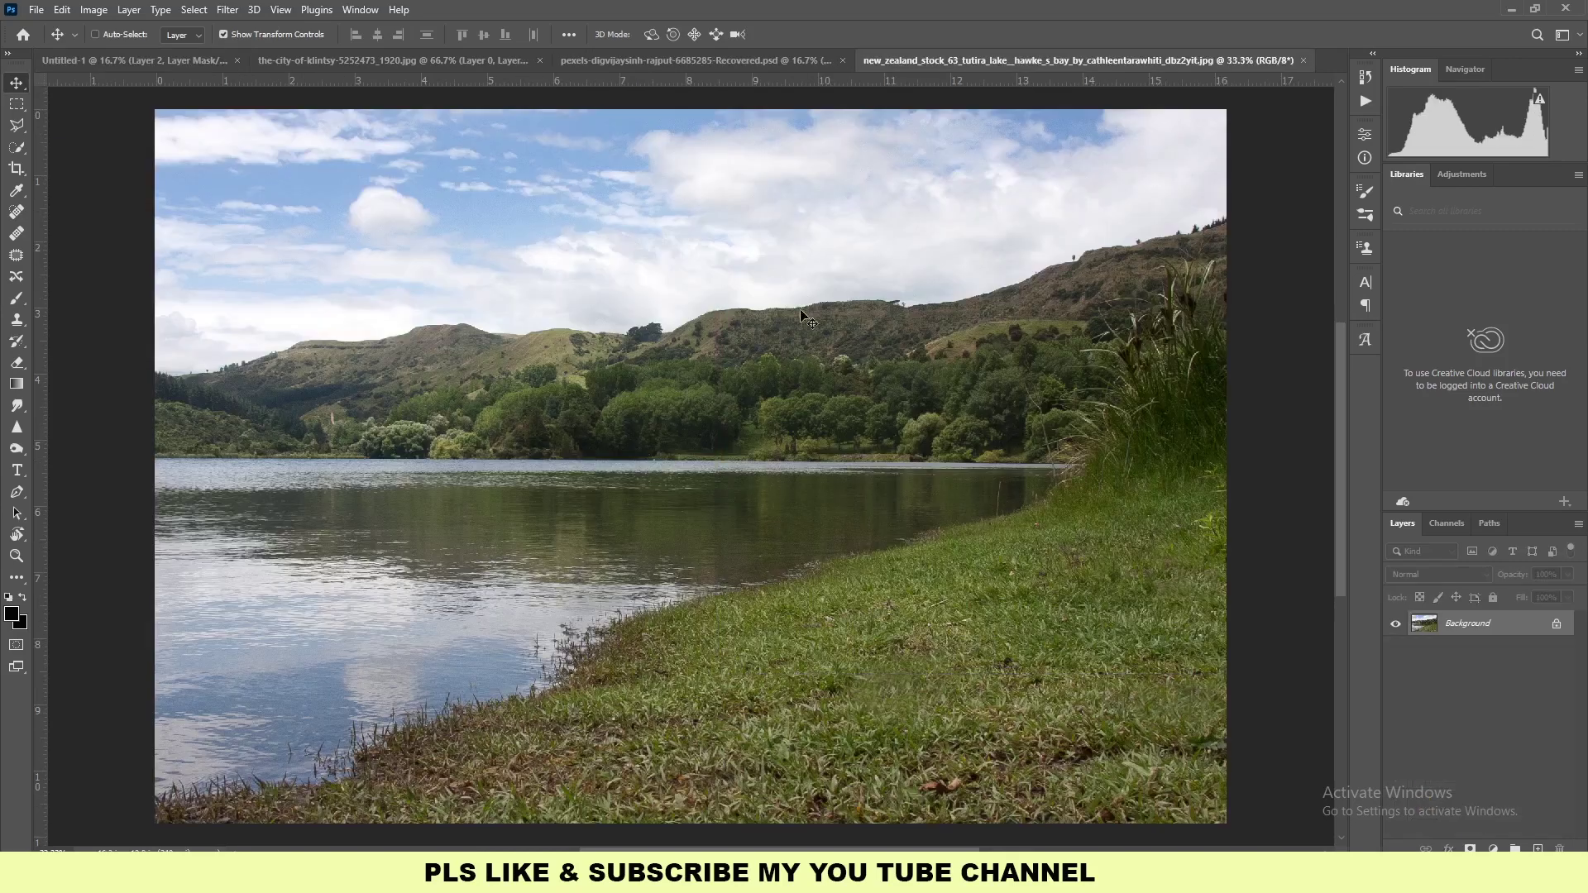
Select the grassy shore with the Polygonal Lasso and drag it into the Untitled-1 composite.
{"action": "key", "text": "l"}
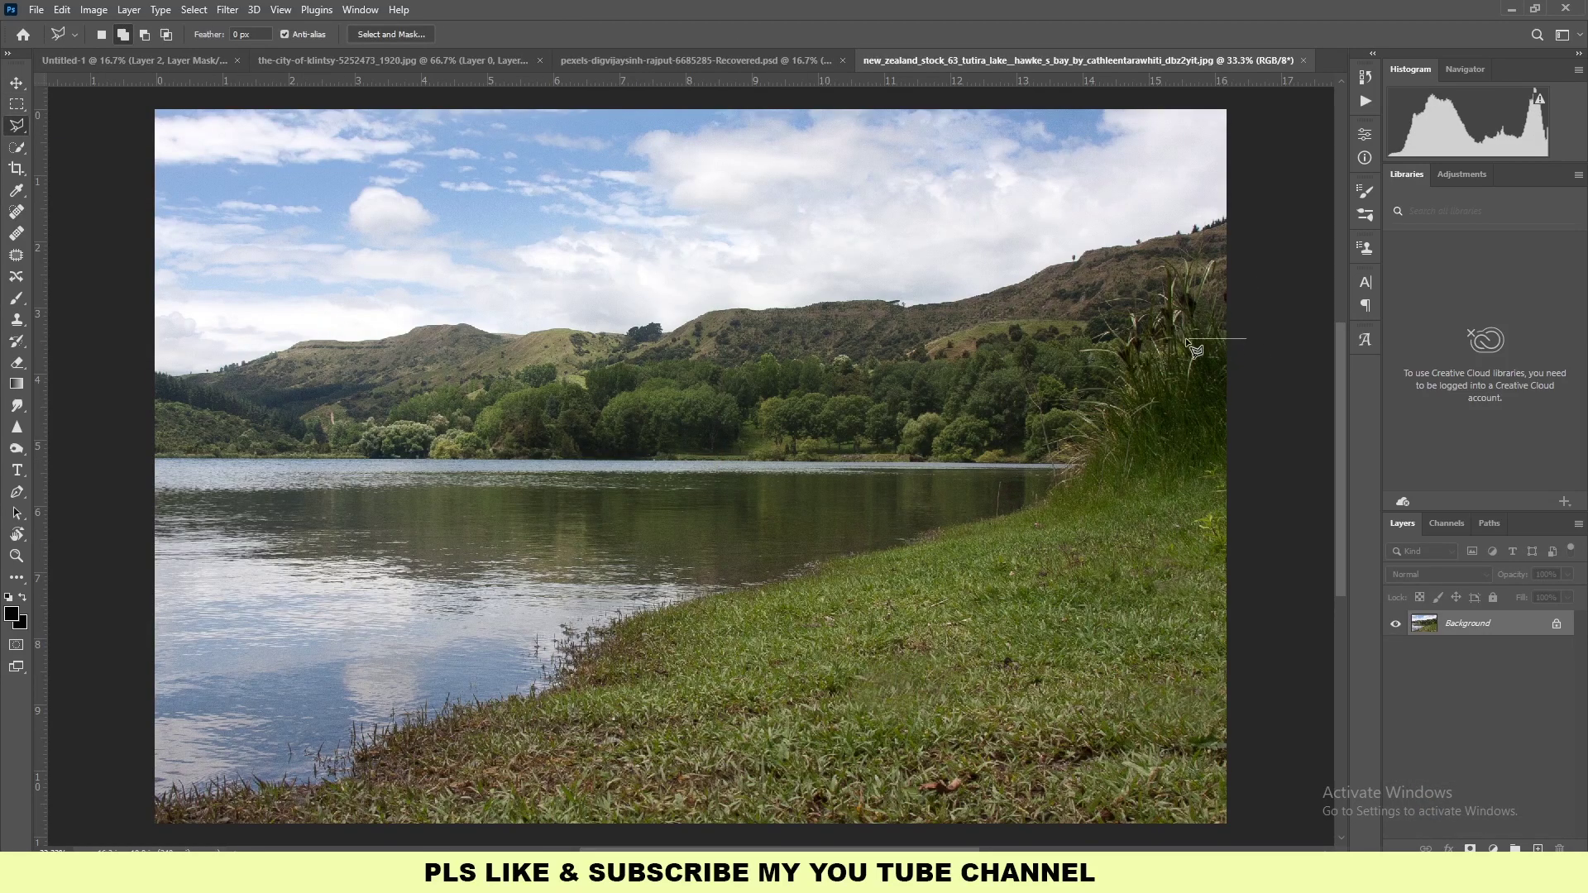
{"action": "left_click", "coordinate": [132, 829]}
{"action": "left_click", "coordinate": [1270, 837]}
{"action": "left_click", "coordinate": [1247, 339]}
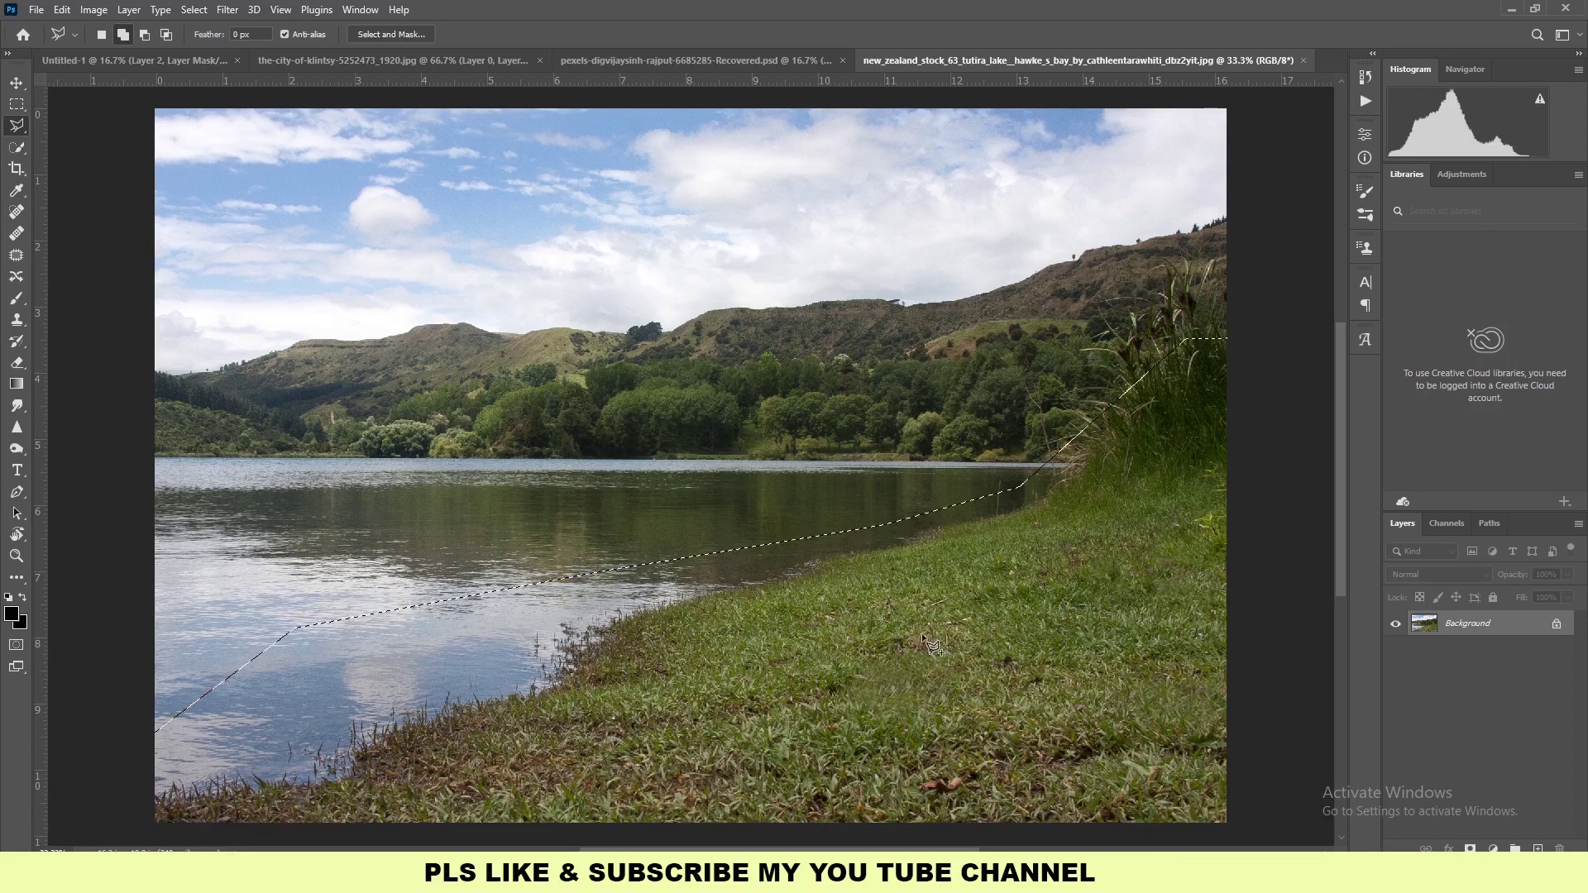
{"action": "key", "text": "v"}
{"action": "left_click_drag", "start_coordinate": [920, 623], "coordinate": [904, 614]}
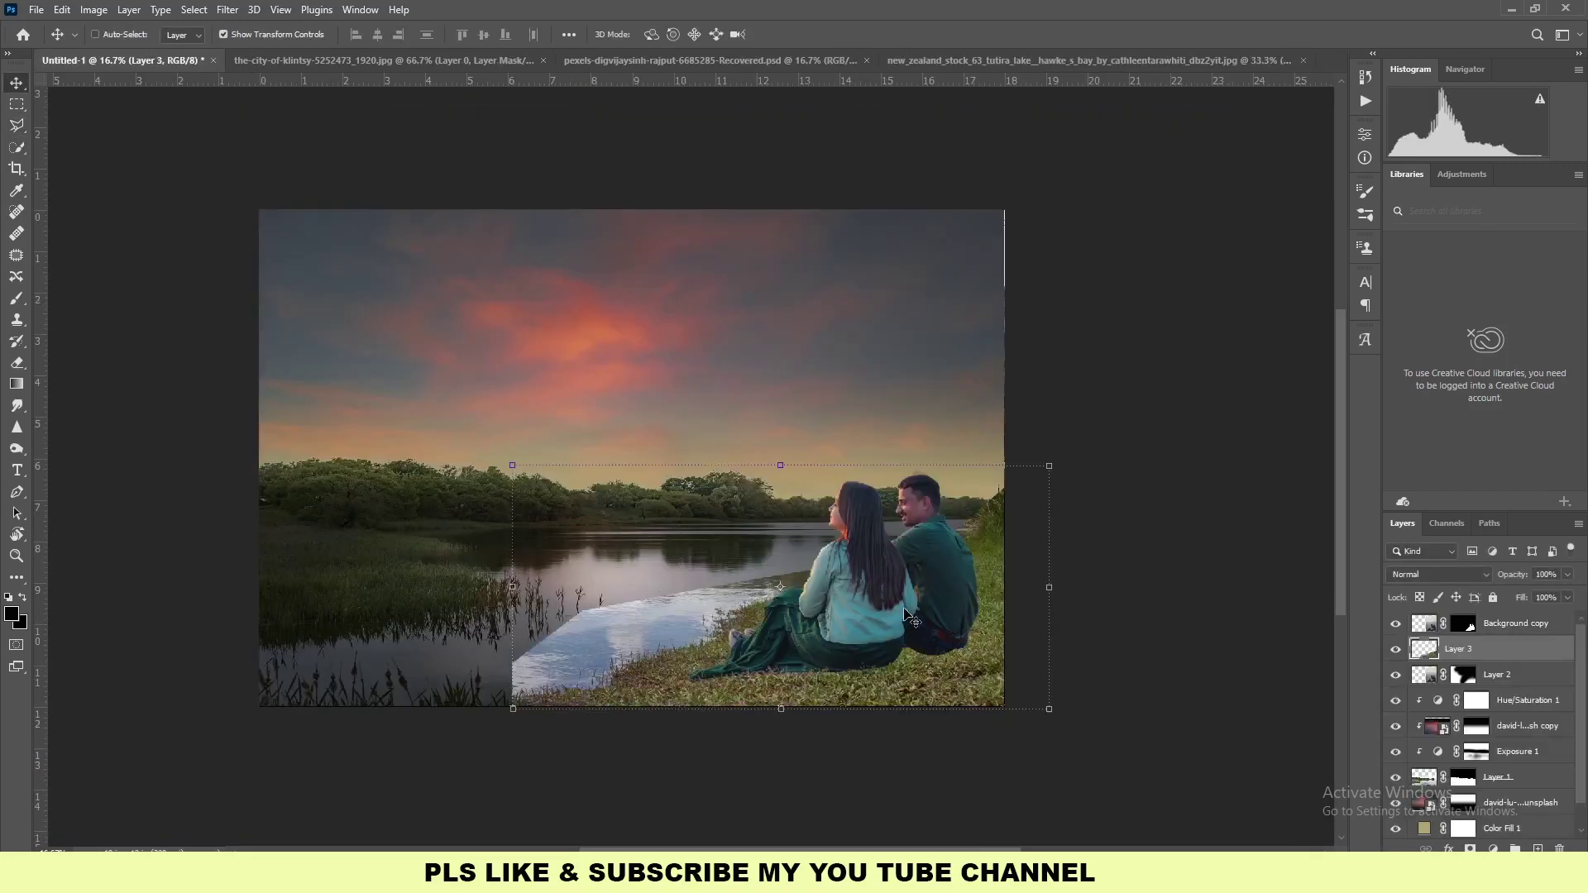
Shift the pasted grass slightly left, add a layer mask, and brush out its hard lake edge.
{"action": "left_click_drag", "start_coordinate": [907, 625], "coordinate": [894, 627]}
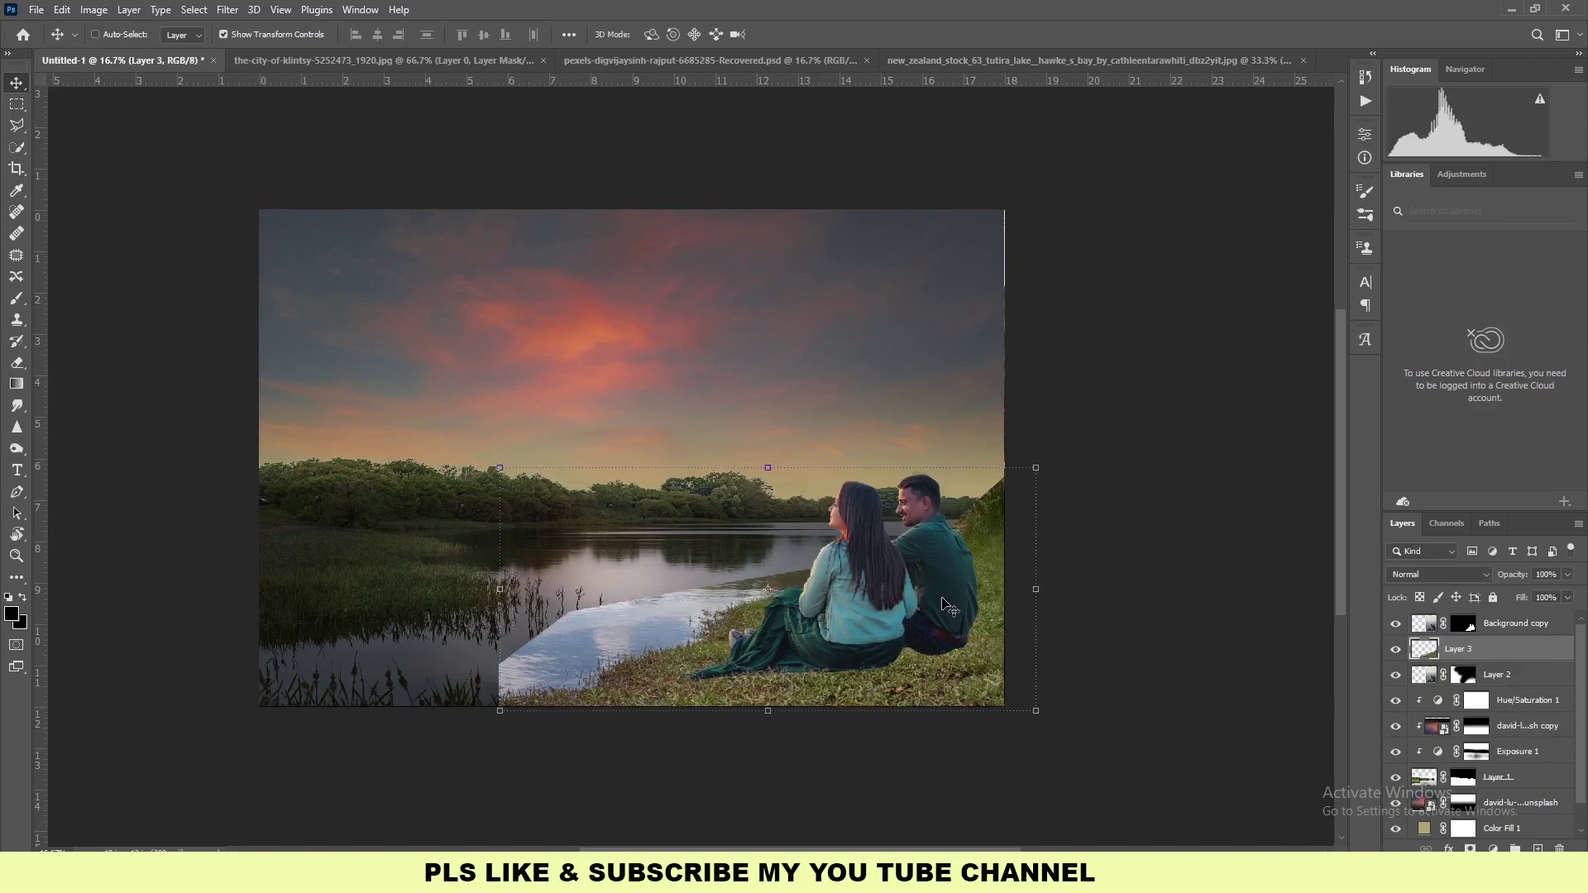
{"action": "left_click", "coordinate": [1471, 848]}
{"action": "key", "text": "ctrl+plus"}
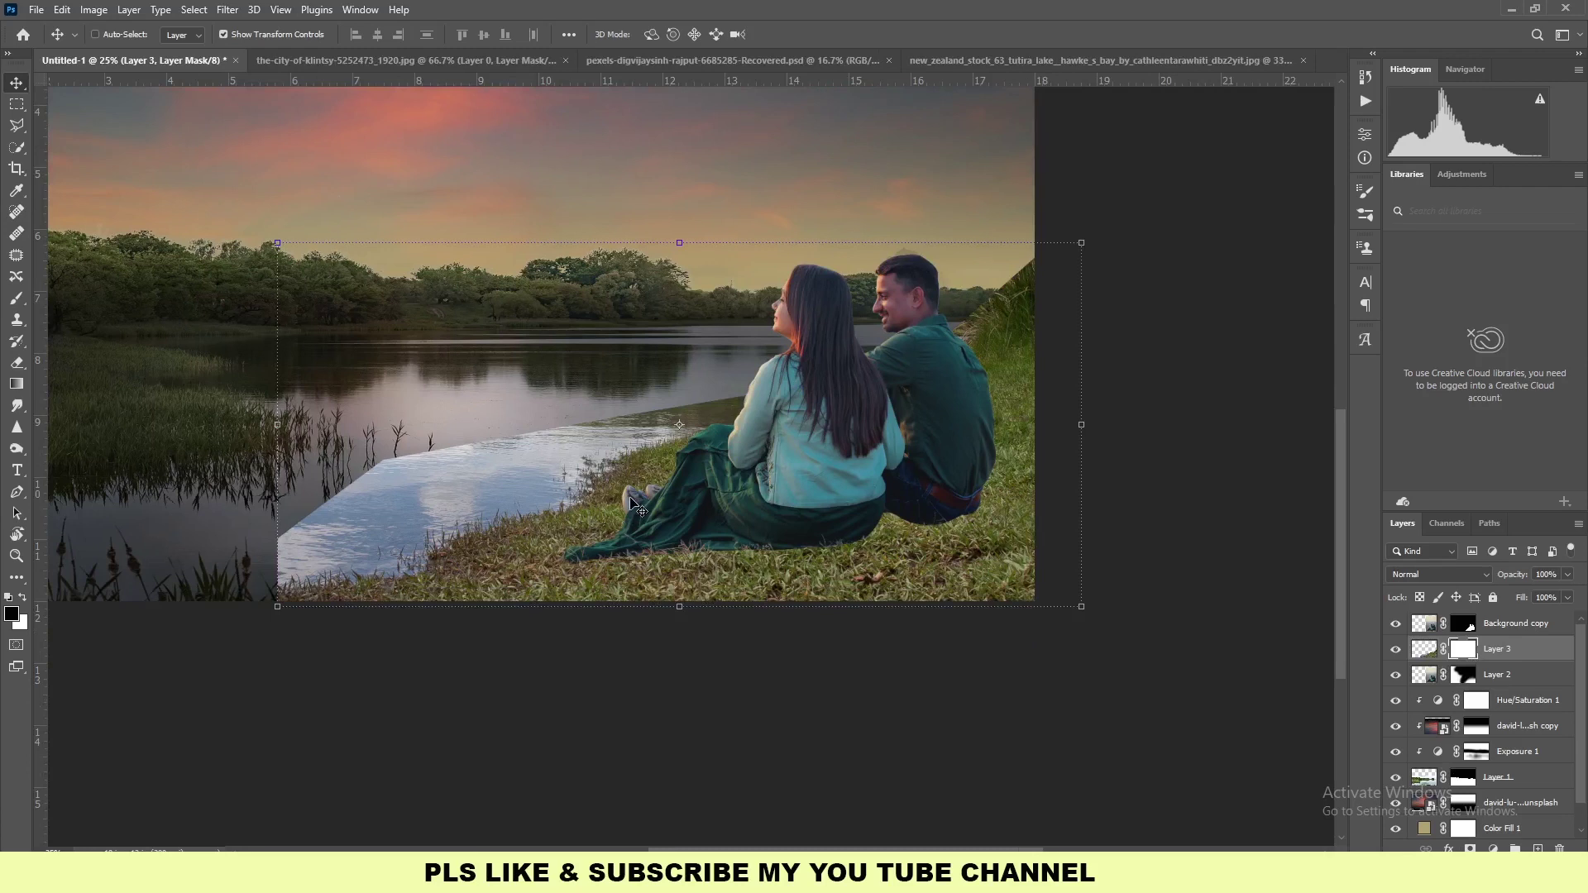
{"action": "key", "text": "b"}
{"action": "mouse_move", "coordinate": [379, 417]}
{"action": "left_mouse_down"}
{"action": "mouse_move", "coordinate": [567, 390]}
{"action": "mouse_move", "coordinate": [171, 568]}
{"action": "mouse_move", "coordinate": [441, 491]}
{"action": "mouse_move", "coordinate": [376, 522]}
{"action": "mouse_move", "coordinate": [397, 497]}
{"action": "mouse_move", "coordinate": [541, 475]}
{"action": "mouse_move", "coordinate": [568, 365]}
{"action": "mouse_move", "coordinate": [603, 397]}
{"action": "mouse_move", "coordinate": [727, 347]}
{"action": "mouse_move", "coordinate": [573, 427]}
{"action": "left_mouse_up"}
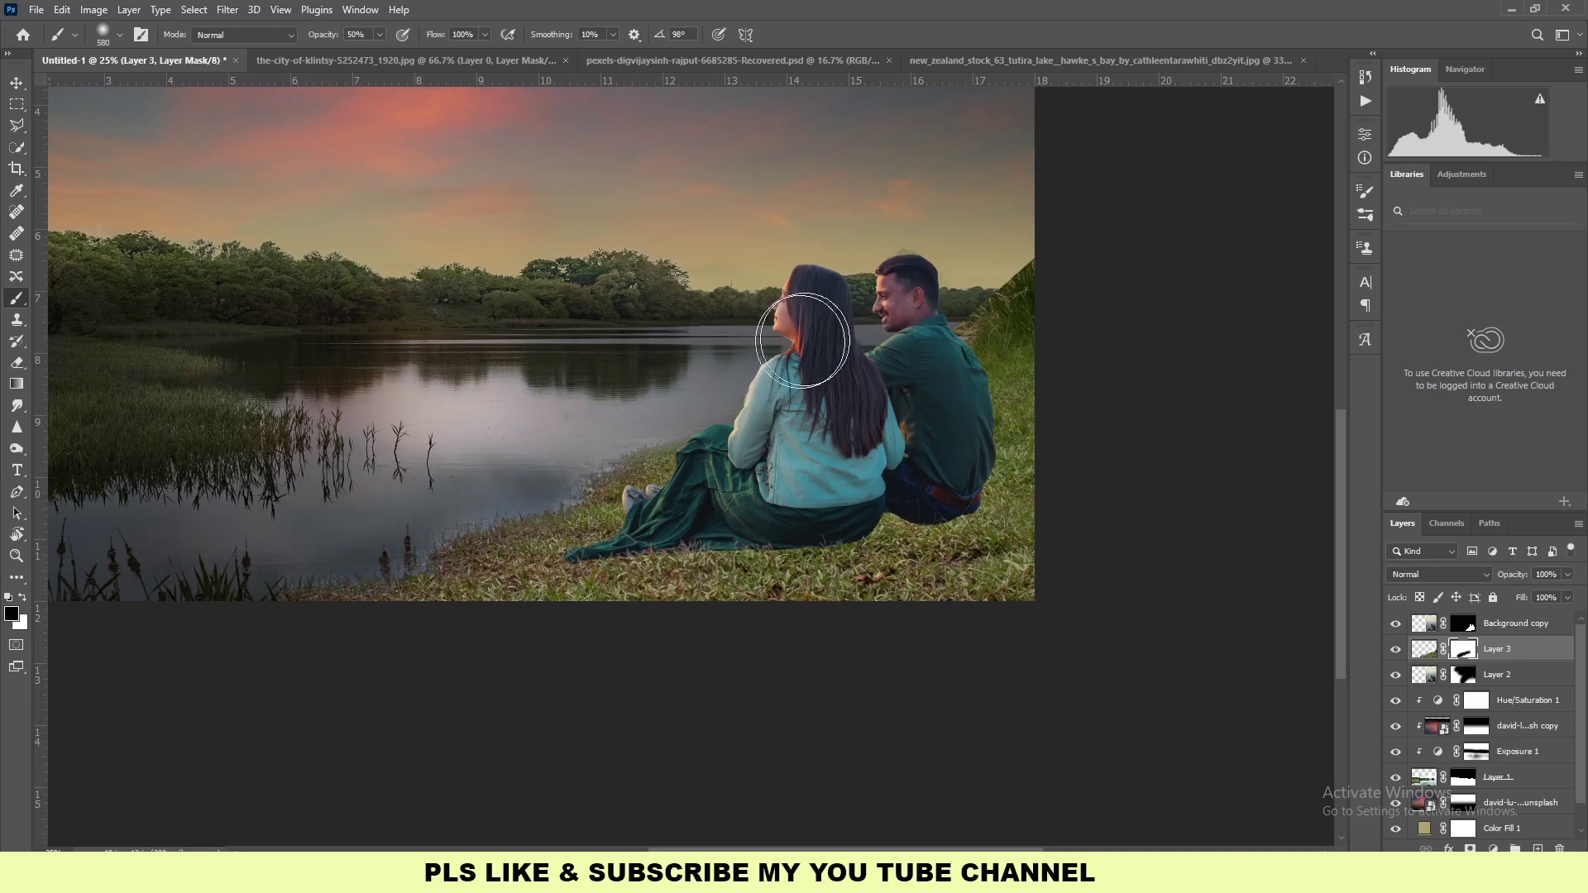
Brush the grass mask's upper-right edge into the treeline and toggle Layer 3 to compare.
{"action": "mouse_move", "coordinate": [985, 281]}
{"action": "left_mouse_down"}
{"action": "mouse_move", "coordinate": [993, 212]}
{"action": "mouse_move", "coordinate": [1044, 256]}
{"action": "mouse_move", "coordinate": [869, 306]}
{"action": "left_mouse_up"}
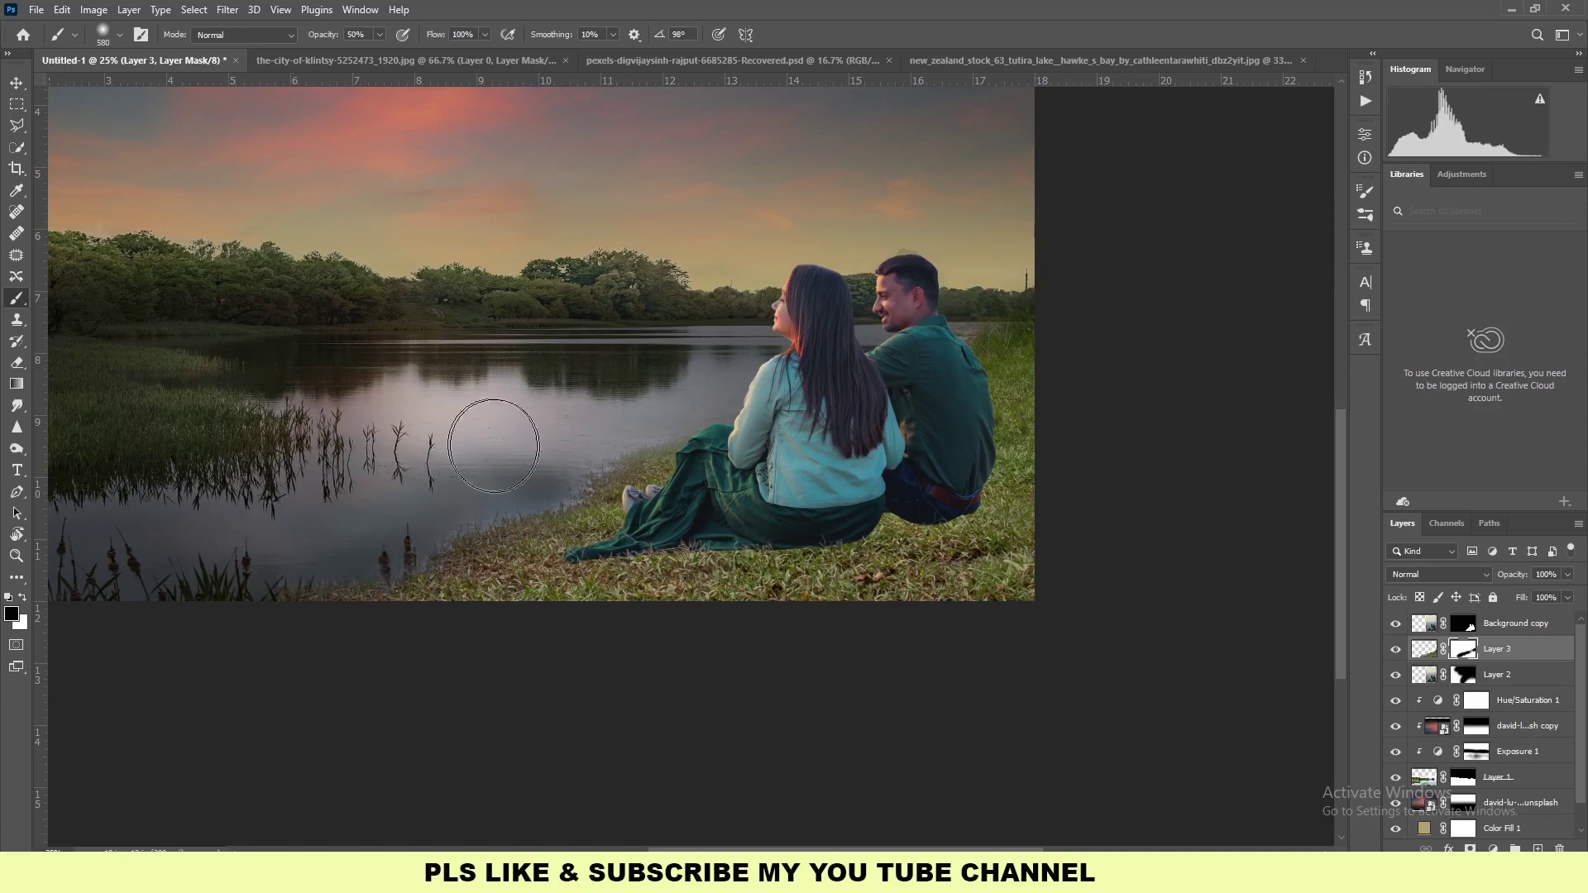
{"action": "left_click", "coordinate": [899, 506], "text": "ctrl"}
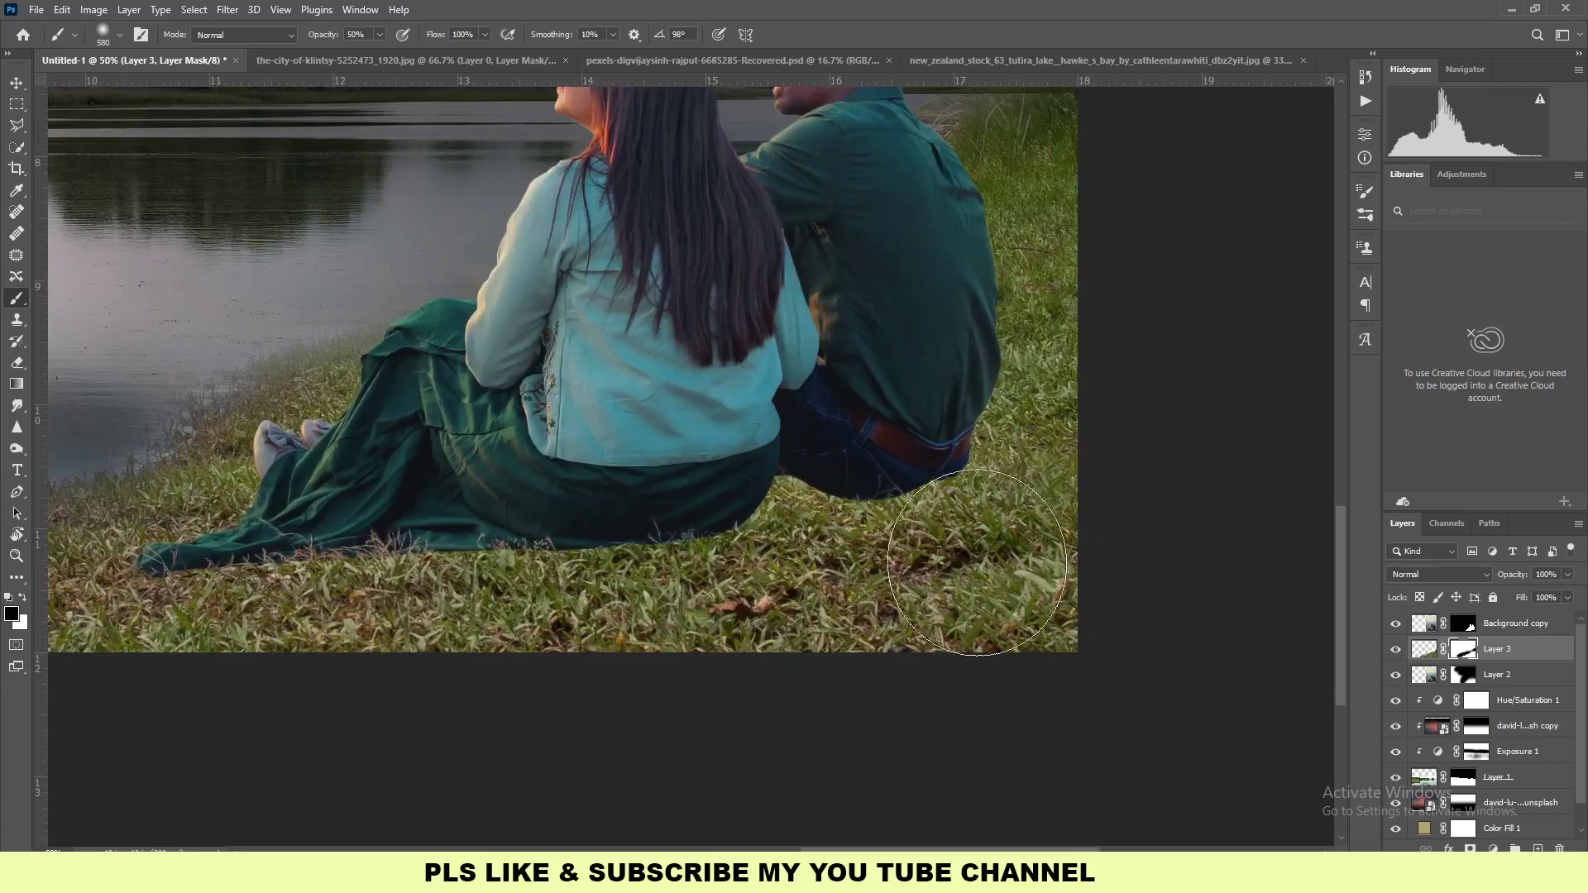
{"action": "left_click", "coordinate": [1397, 650]}
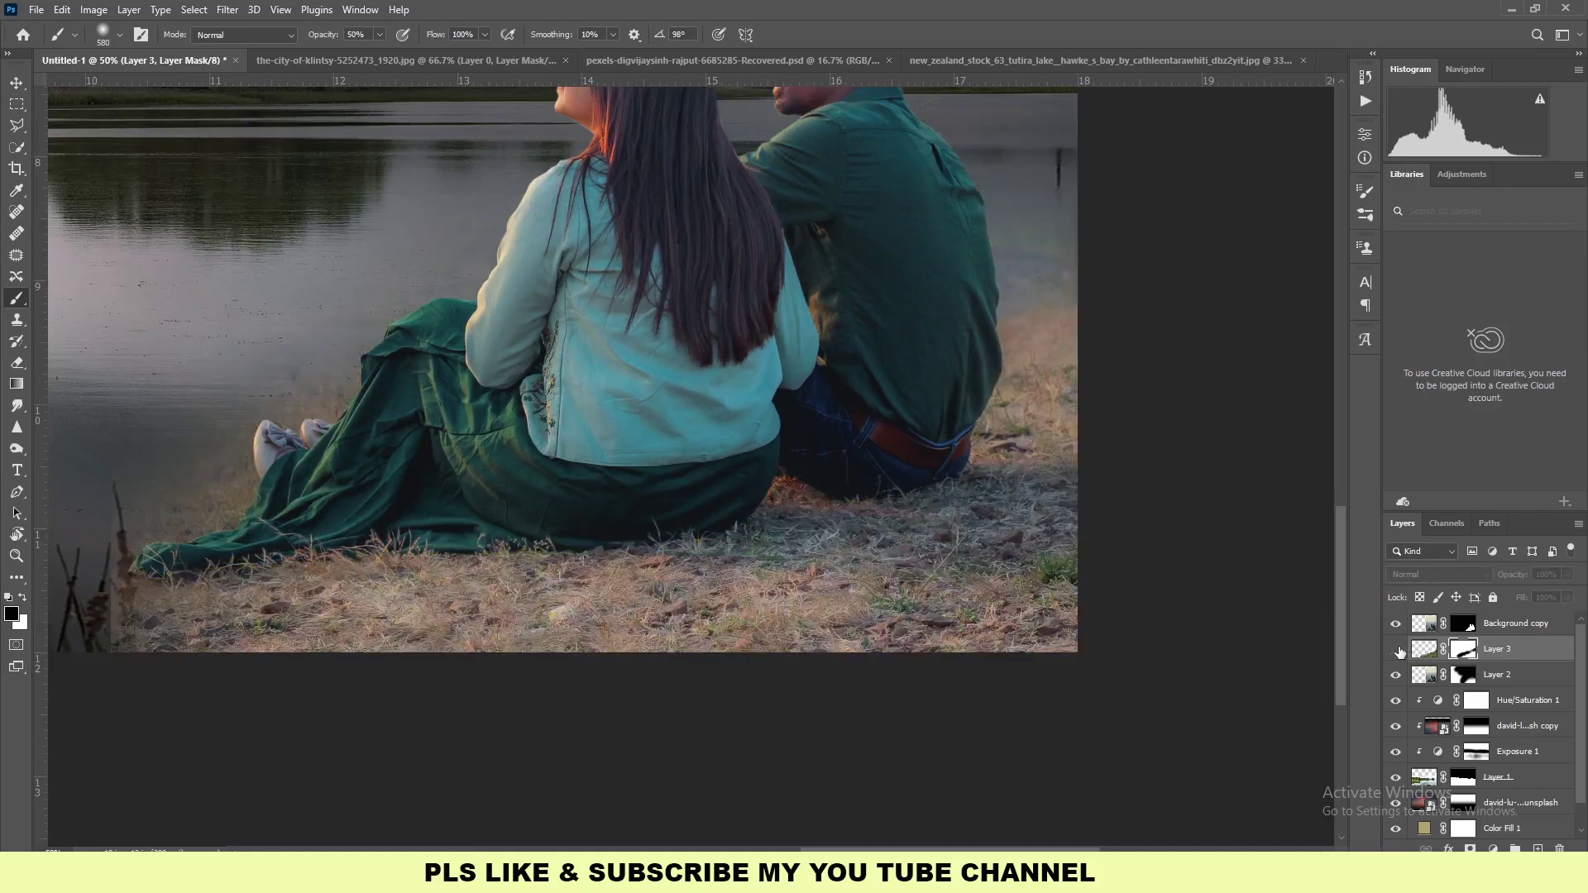
{"action": "left_click", "coordinate": [1397, 650]}
{"action": "key", "text": "ctrl+0"}
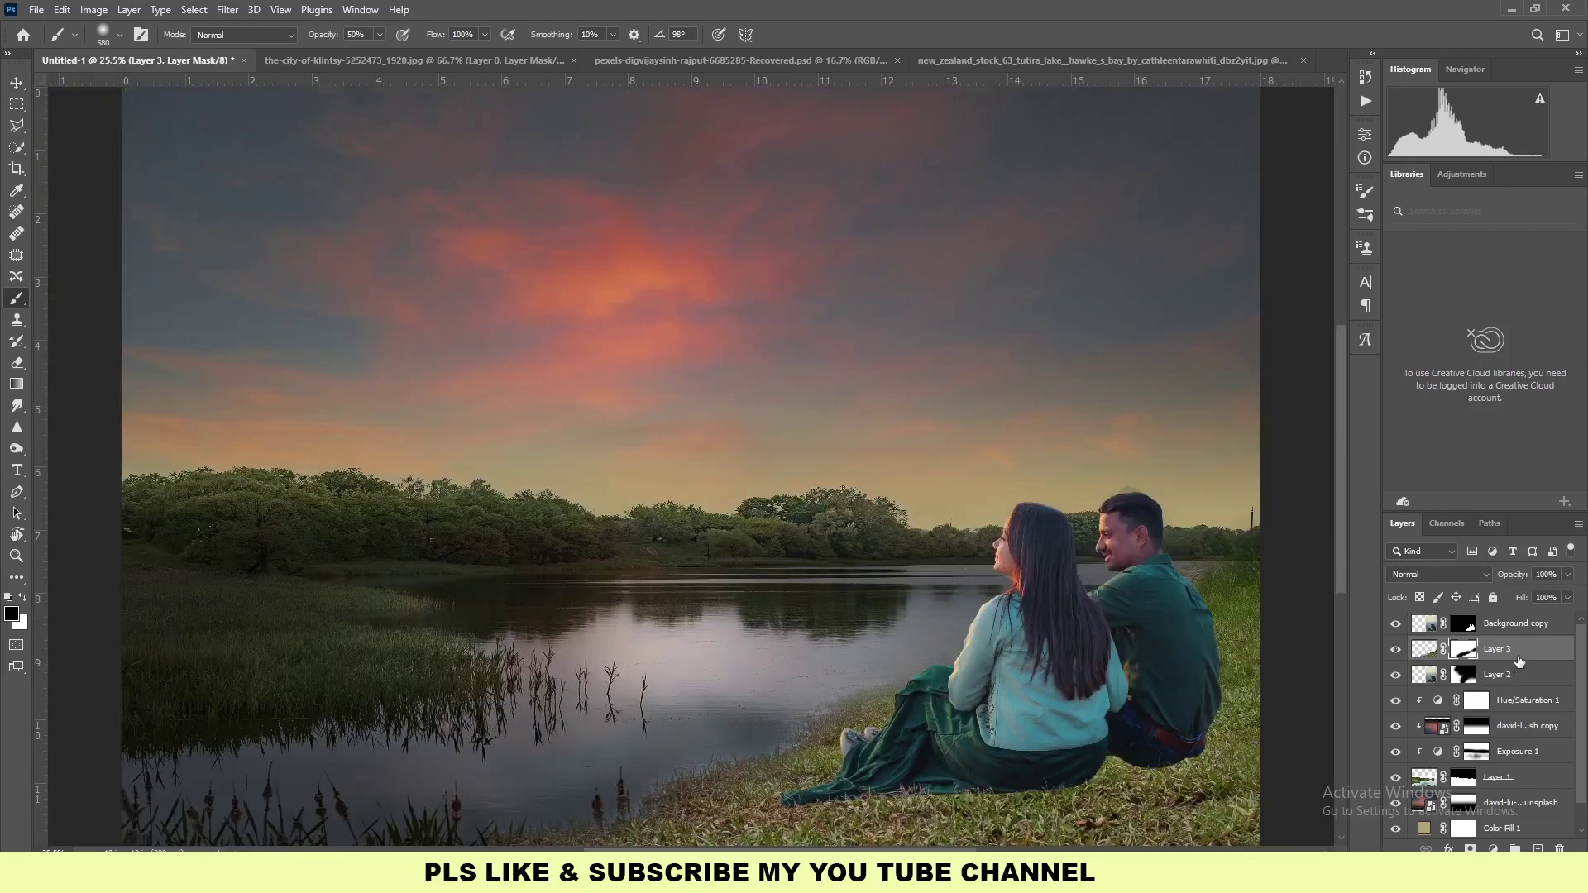
{"action": "left_click", "coordinate": [1538, 849]}
Paint a dark shadow along the dress hem with a smaller brush.
{"action": "left_click", "coordinate": [1031, 755]}
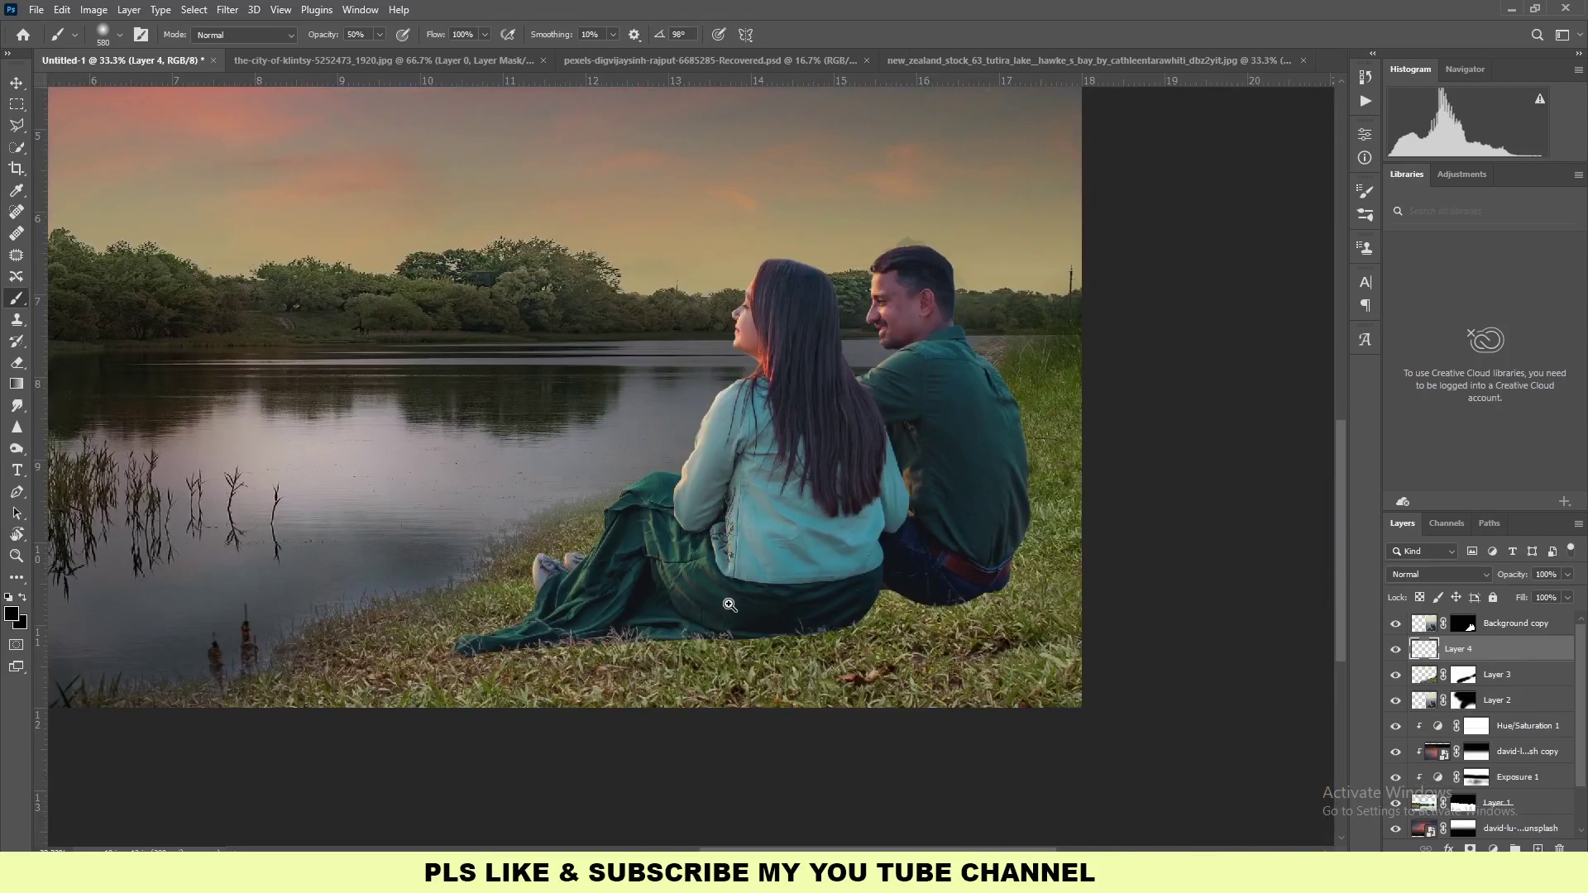
{"action": "key", "text": "bracketleft"}
{"action": "key", "text": "bracketleft"}
{"action": "key", "text": "bracketleft"}
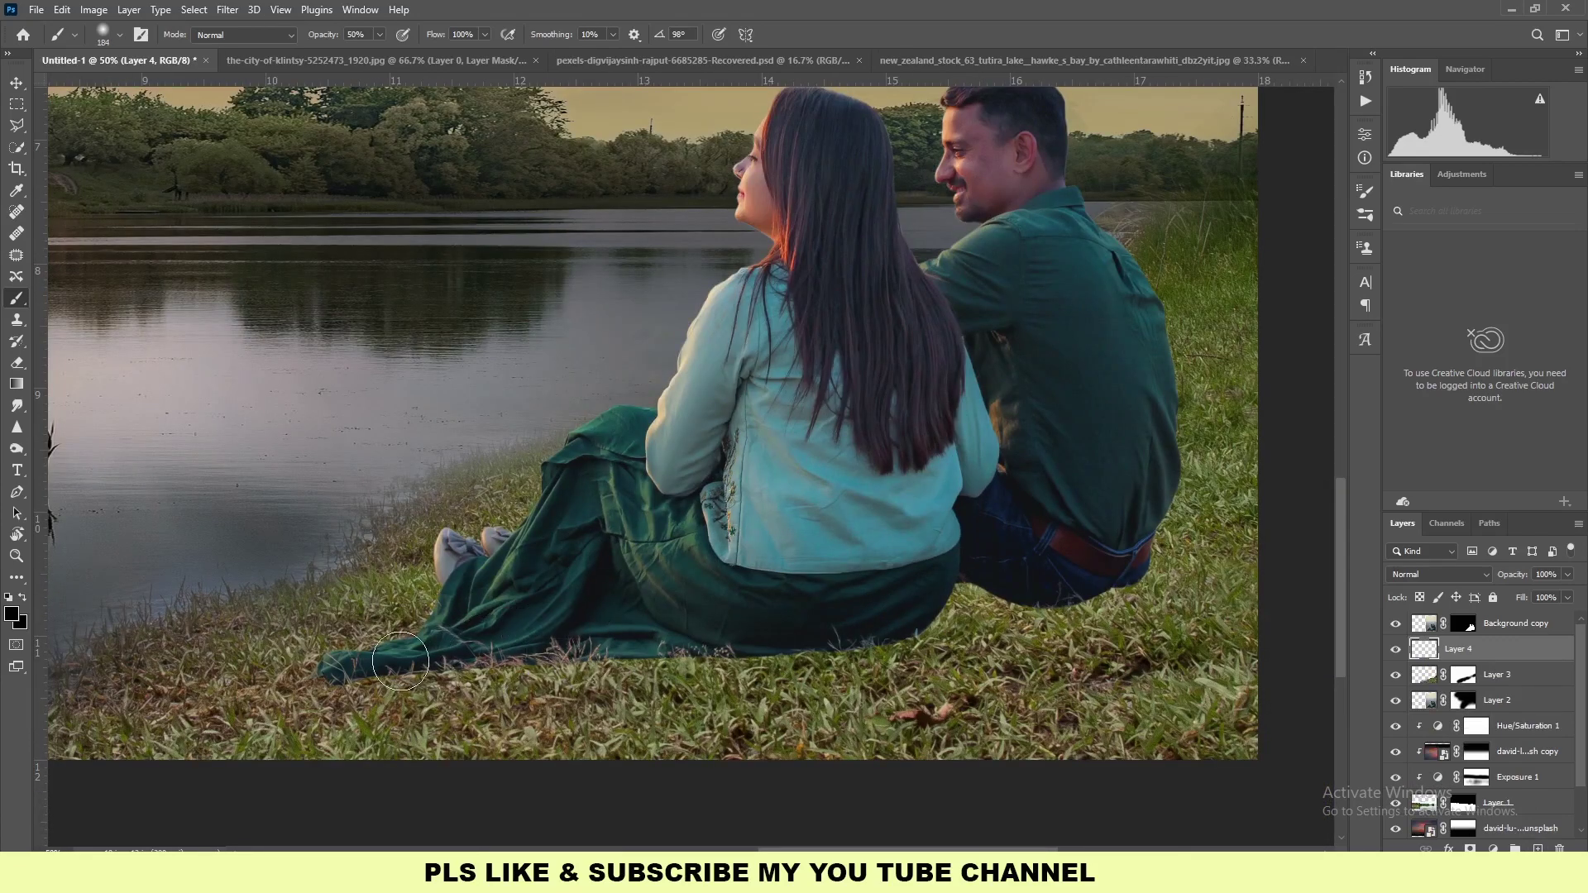
{"action": "left_click_drag", "start_coordinate": [340, 672], "coordinate": [1017, 599]}
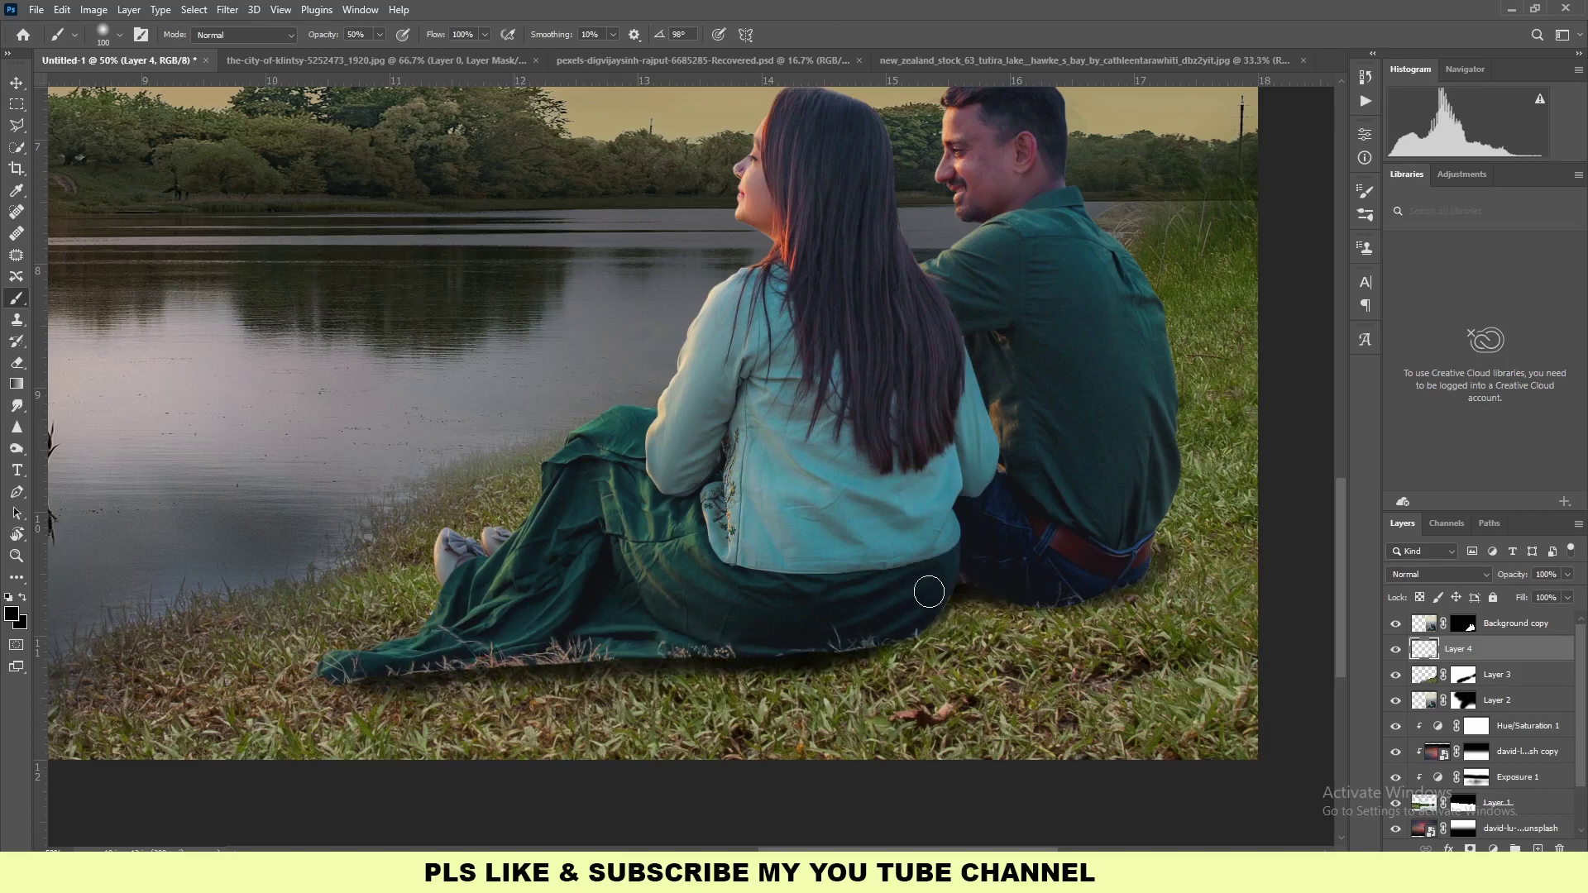
{"action": "scroll", "coordinate": [772, 649], "scroll_direction": "down", "scroll_amount": 3}
{"action": "scroll", "coordinate": [773, 649], "scroll_direction": "right", "scroll_amount": 2}
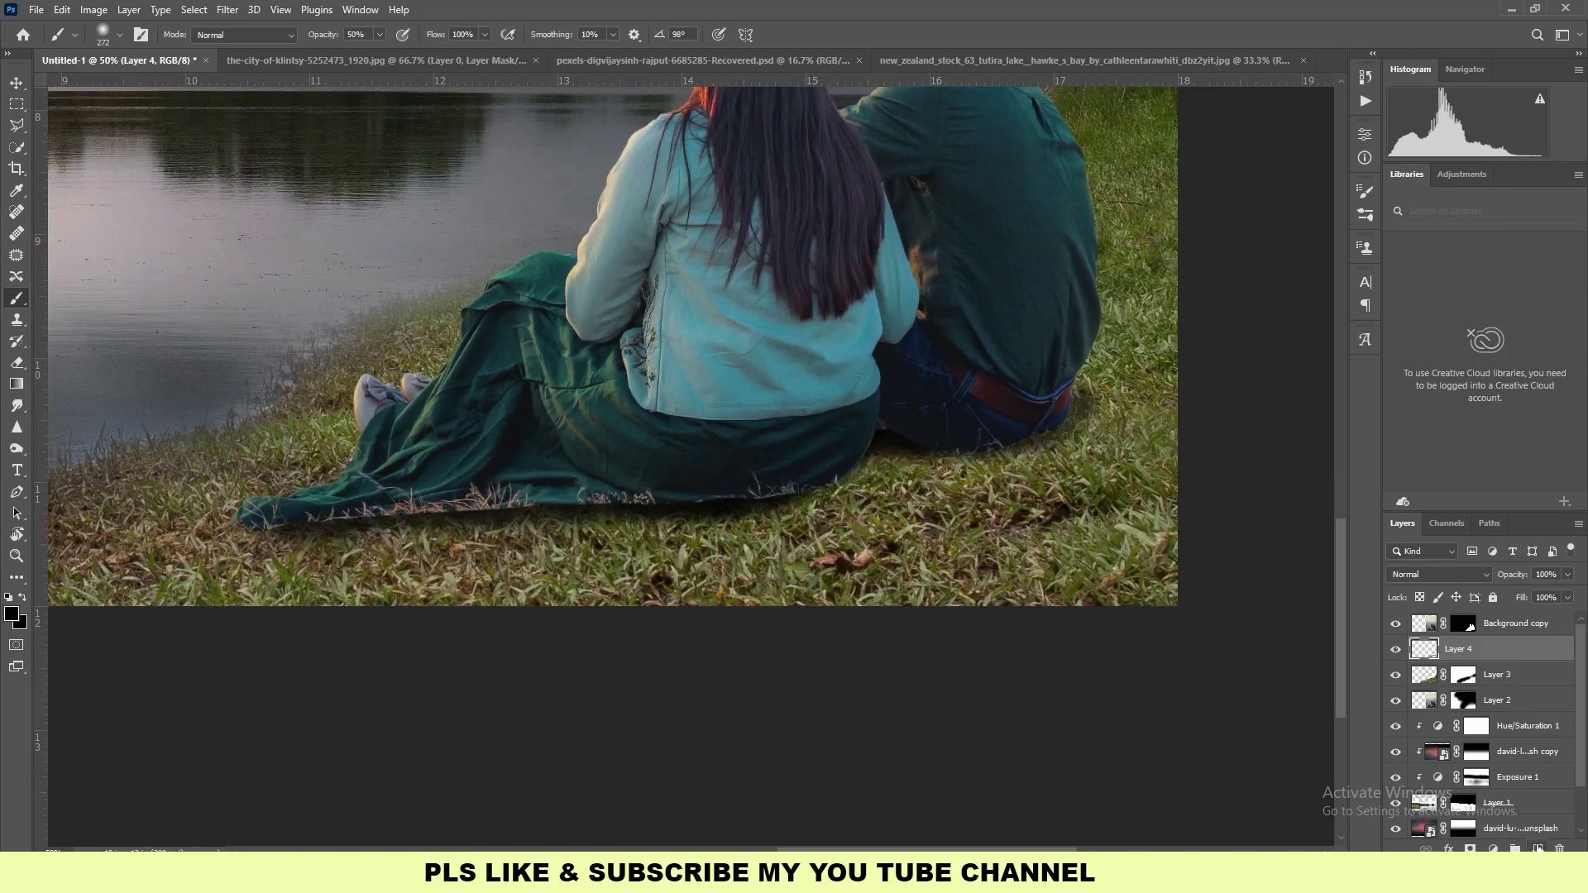
On a second new layer, paint a soft 20% shadow on the grass beneath the couple.
{"action": "left_click", "coordinate": [1538, 848]}
{"action": "key", "text": "2"}
{"action": "mouse_move", "coordinate": [728, 517]}
{"action": "left_mouse_down"}
{"action": "mouse_move", "coordinate": [1237, 593]}
{"action": "mouse_move", "coordinate": [1258, 539]}
{"action": "mouse_move", "coordinate": [1103, 461]}
{"action": "mouse_move", "coordinate": [1168, 604]}
{"action": "mouse_move", "coordinate": [1028, 369]}
{"action": "mouse_move", "coordinate": [1131, 450]}
{"action": "mouse_move", "coordinate": [1294, 656]}
{"action": "left_mouse_up"}
{"action": "mouse_move", "coordinate": [813, 572]}
{"action": "left_mouse_down"}
{"action": "mouse_move", "coordinate": [869, 485]}
{"action": "mouse_move", "coordinate": [1128, 443]}
{"action": "mouse_move", "coordinate": [1032, 588]}
{"action": "left_mouse_up"}
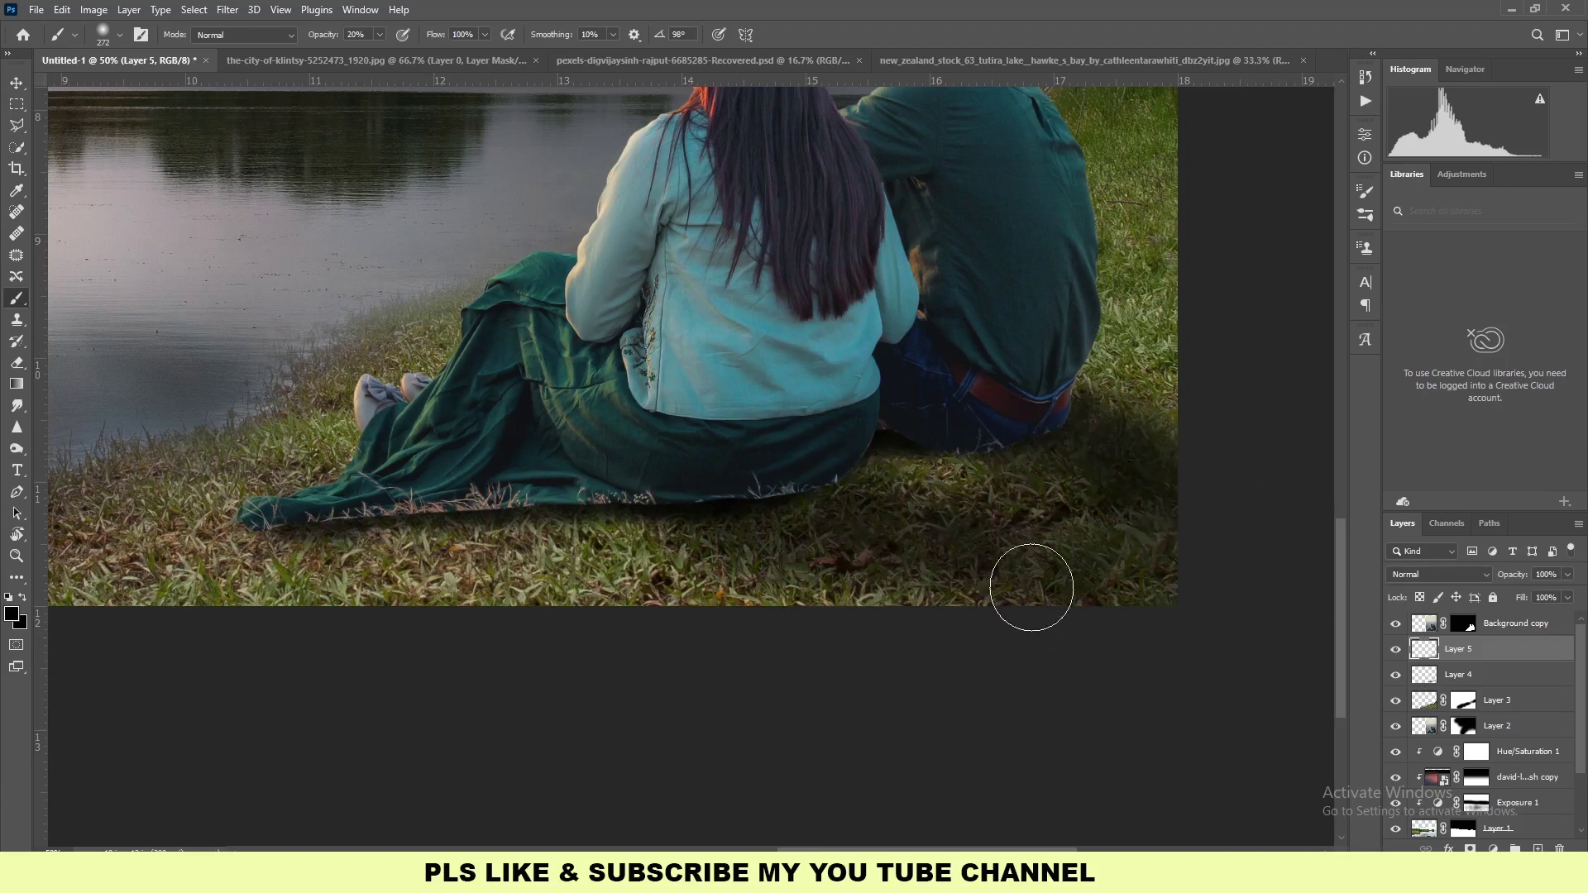
{"action": "key", "text": "ctrl+minus"}
{"action": "key", "text": "ctrl+minus"}
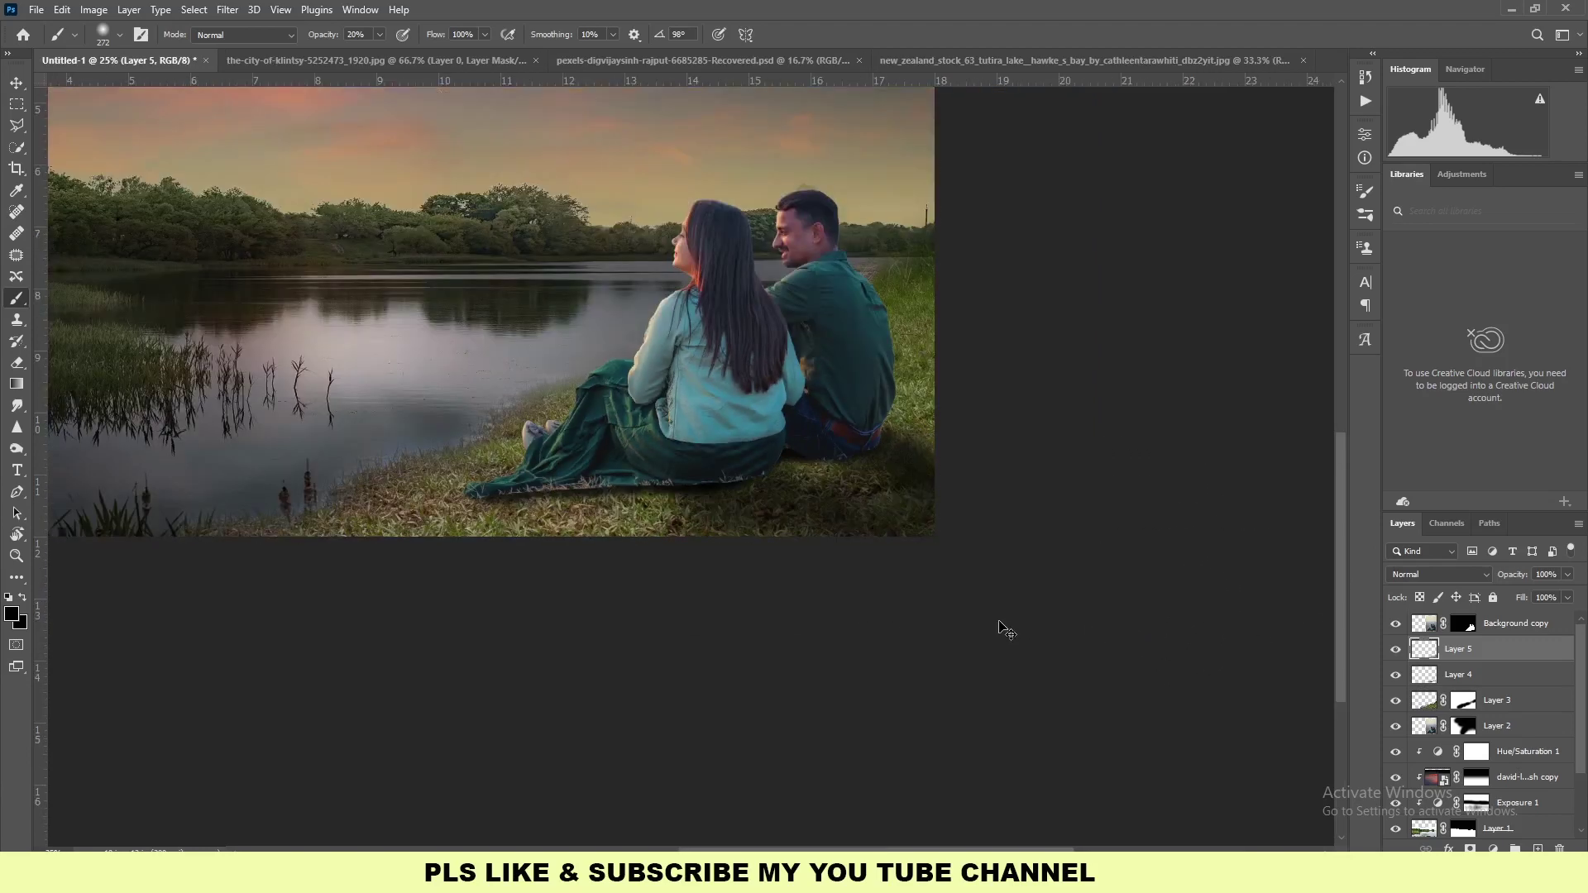
{"action": "left_click_drag", "start_coordinate": [830, 339], "coordinate": [1144, 588]}
Set shadow Layers 4 and 5 to Multiply at 76% opacity.
{"action": "left_click", "coordinate": [1439, 574]}
{"action": "left_click", "coordinate": [1416, 511]}
{"action": "left_click", "coordinate": [1459, 674]}
{"action": "left_click", "coordinate": [1439, 574]}
{"action": "left_click", "coordinate": [1423, 515]}
{"action": "left_click", "coordinate": [1567, 574]}
{"action": "left_click_drag", "start_coordinate": [1570, 582], "coordinate": [1552, 596]}
{"action": "left_click", "coordinate": [1458, 649]}
{"action": "left_click", "coordinate": [1567, 574]}
{"action": "scroll", "coordinate": [1017, 600], "scroll_direction": "down", "scroll_amount": 1}
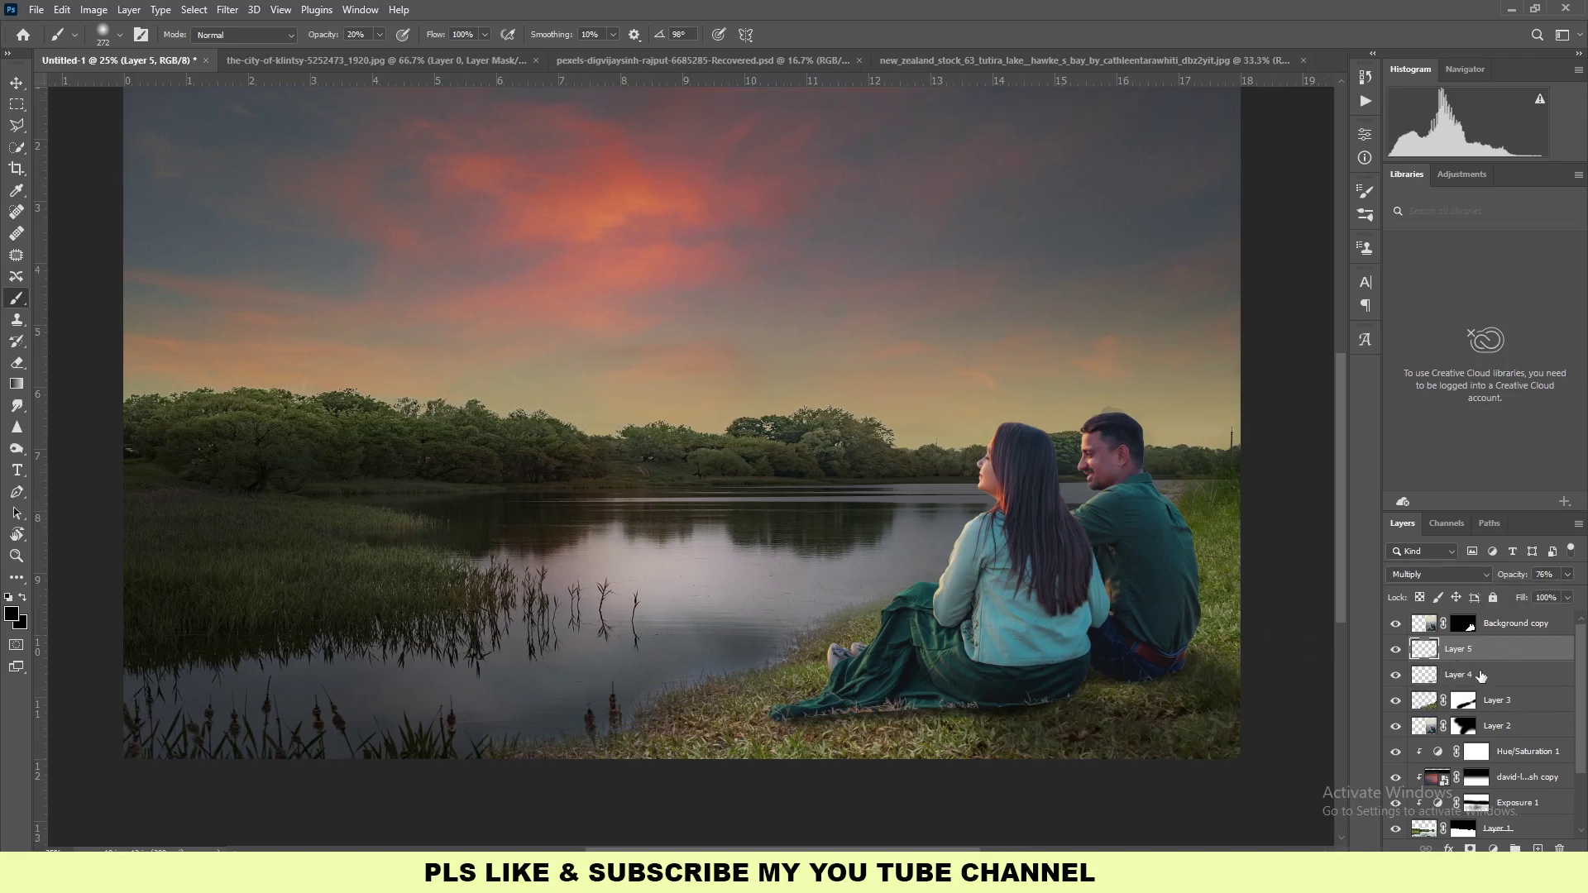
{"action": "left_click", "coordinate": [1515, 702]}
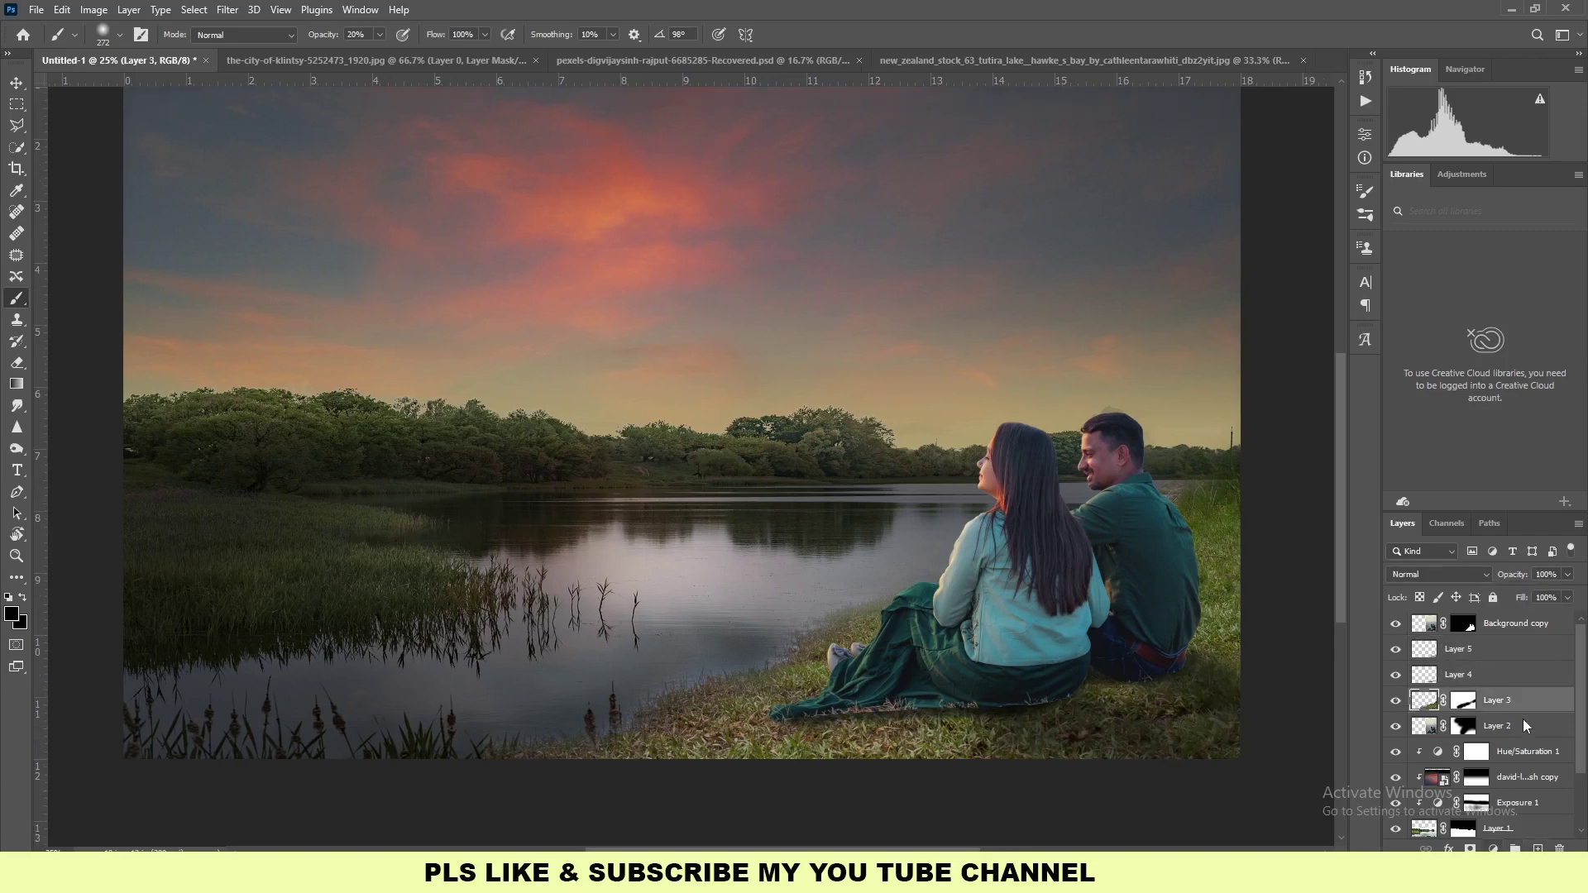
{"action": "left_click", "coordinate": [1494, 850]}
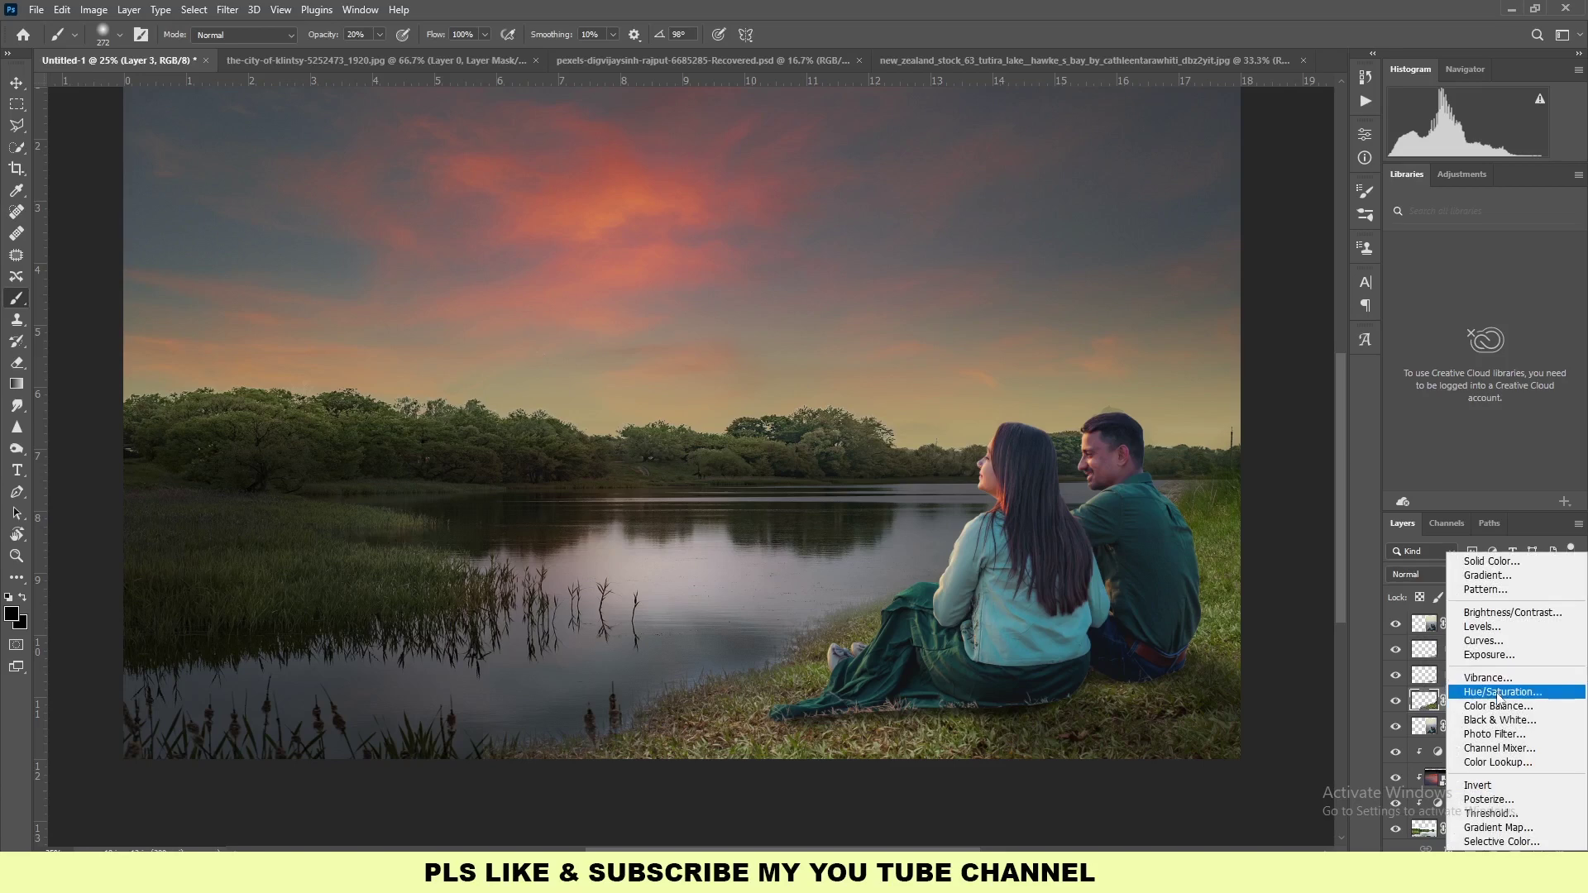
Add a Hue/Saturation adjustment on the grass targeting Greens: Hue −85, Saturation −19.
{"action": "left_click", "coordinate": [1501, 692]}
{"action": "left_click", "coordinate": [1210, 207]}
{"action": "left_click", "coordinate": [1233, 256]}
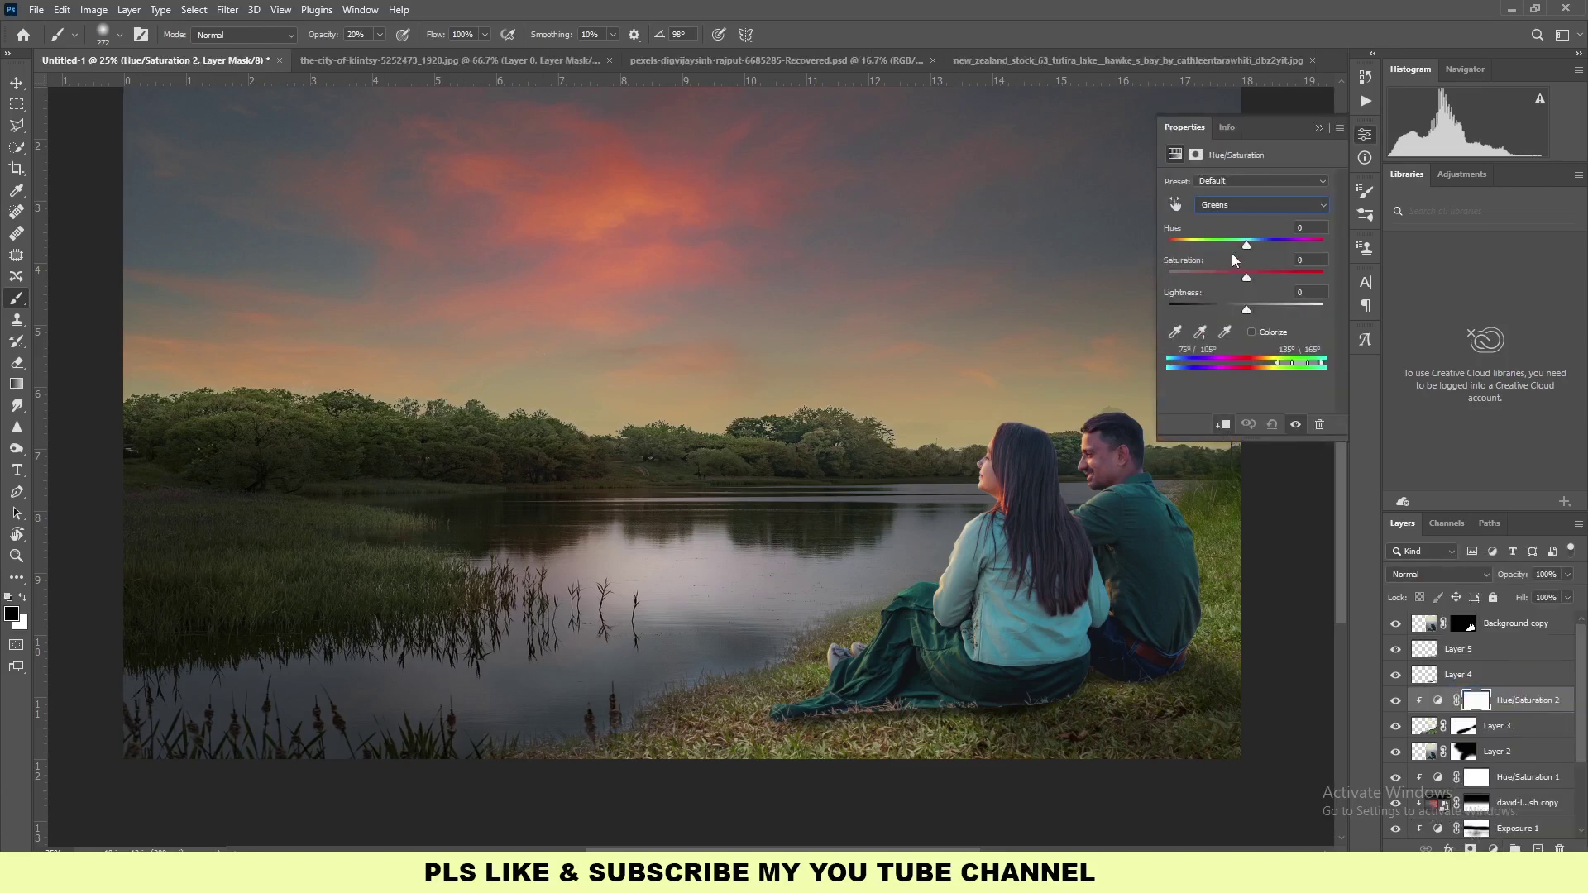
{"action": "mouse_move", "coordinate": [1213, 246]}
{"action": "left_mouse_down"}
{"action": "mouse_move", "coordinate": [1199, 245]}
{"action": "mouse_move", "coordinate": [1228, 275]}
{"action": "left_mouse_up"}
{"action": "left_click", "coordinate": [1320, 130]}
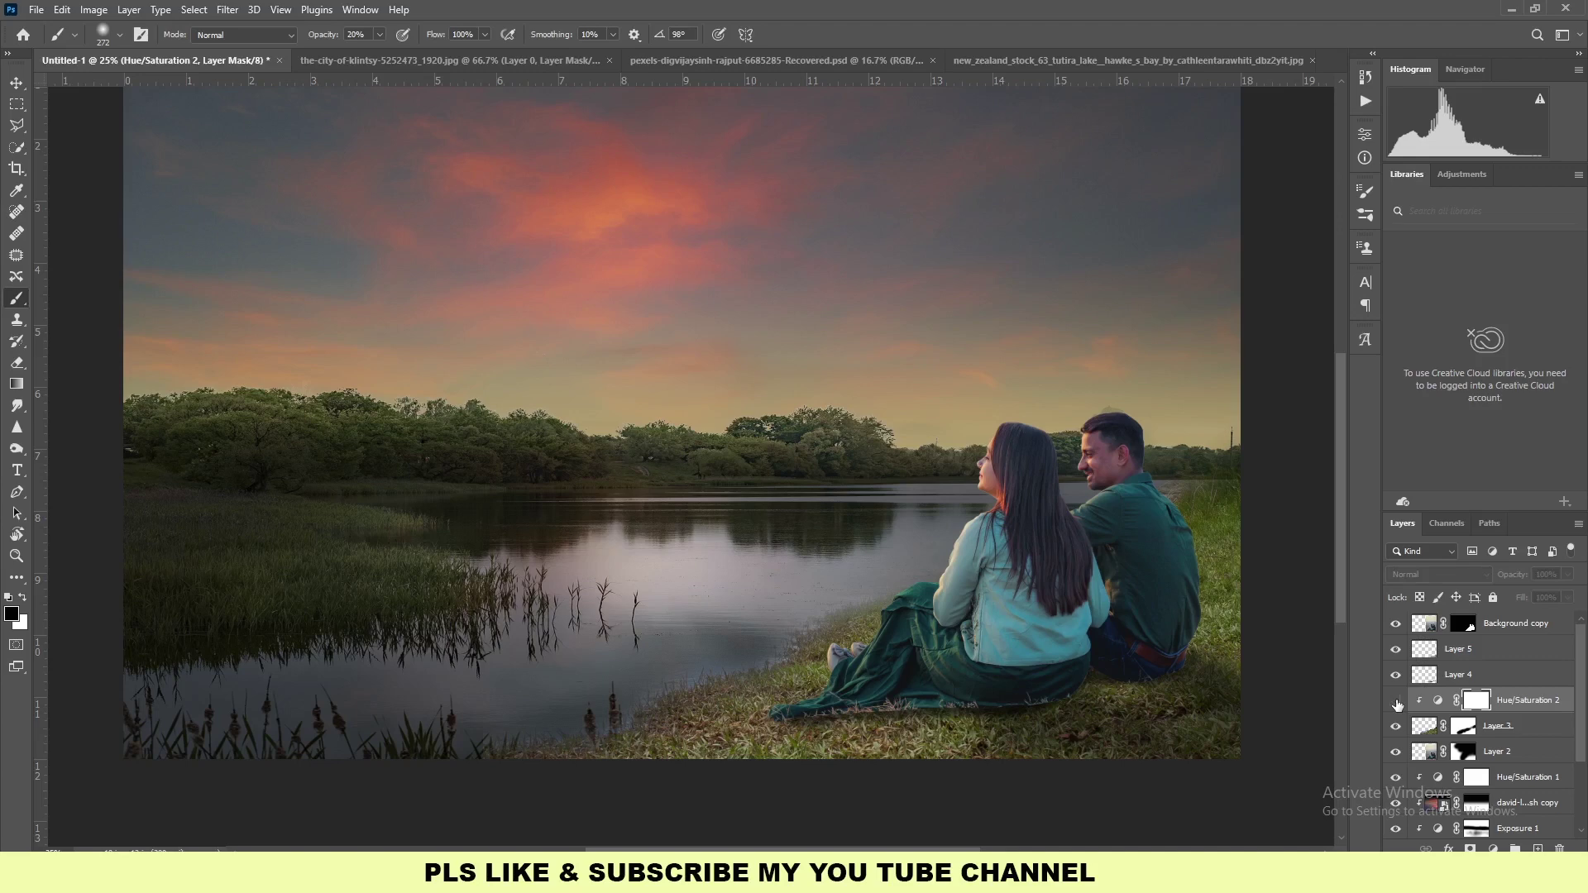
{"action": "left_click", "coordinate": [1396, 701]}
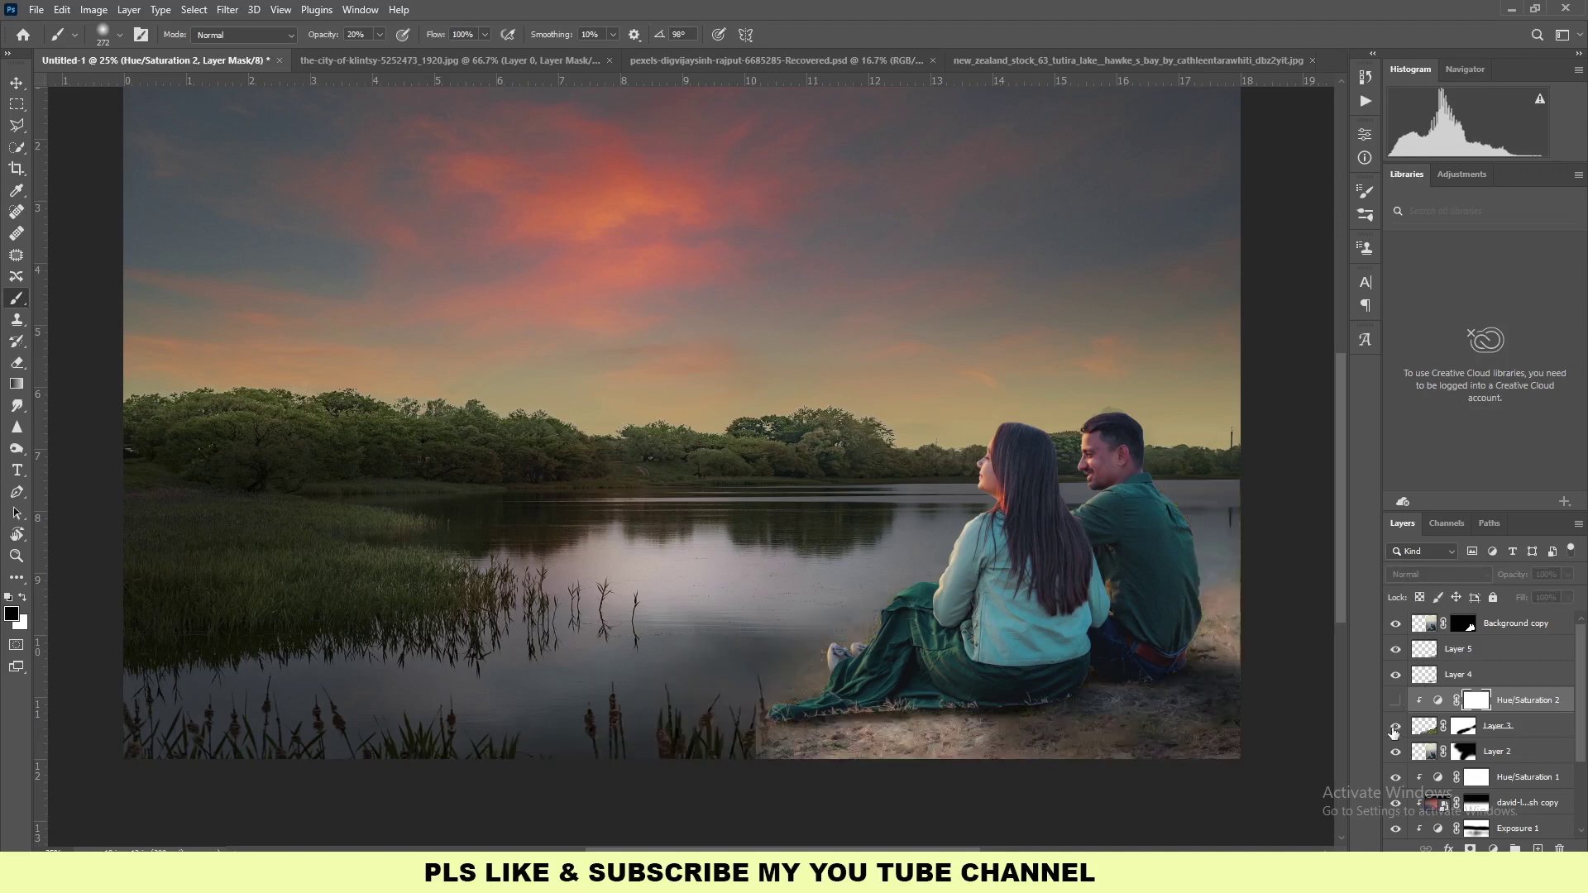
{"action": "left_click", "coordinate": [1439, 702]}
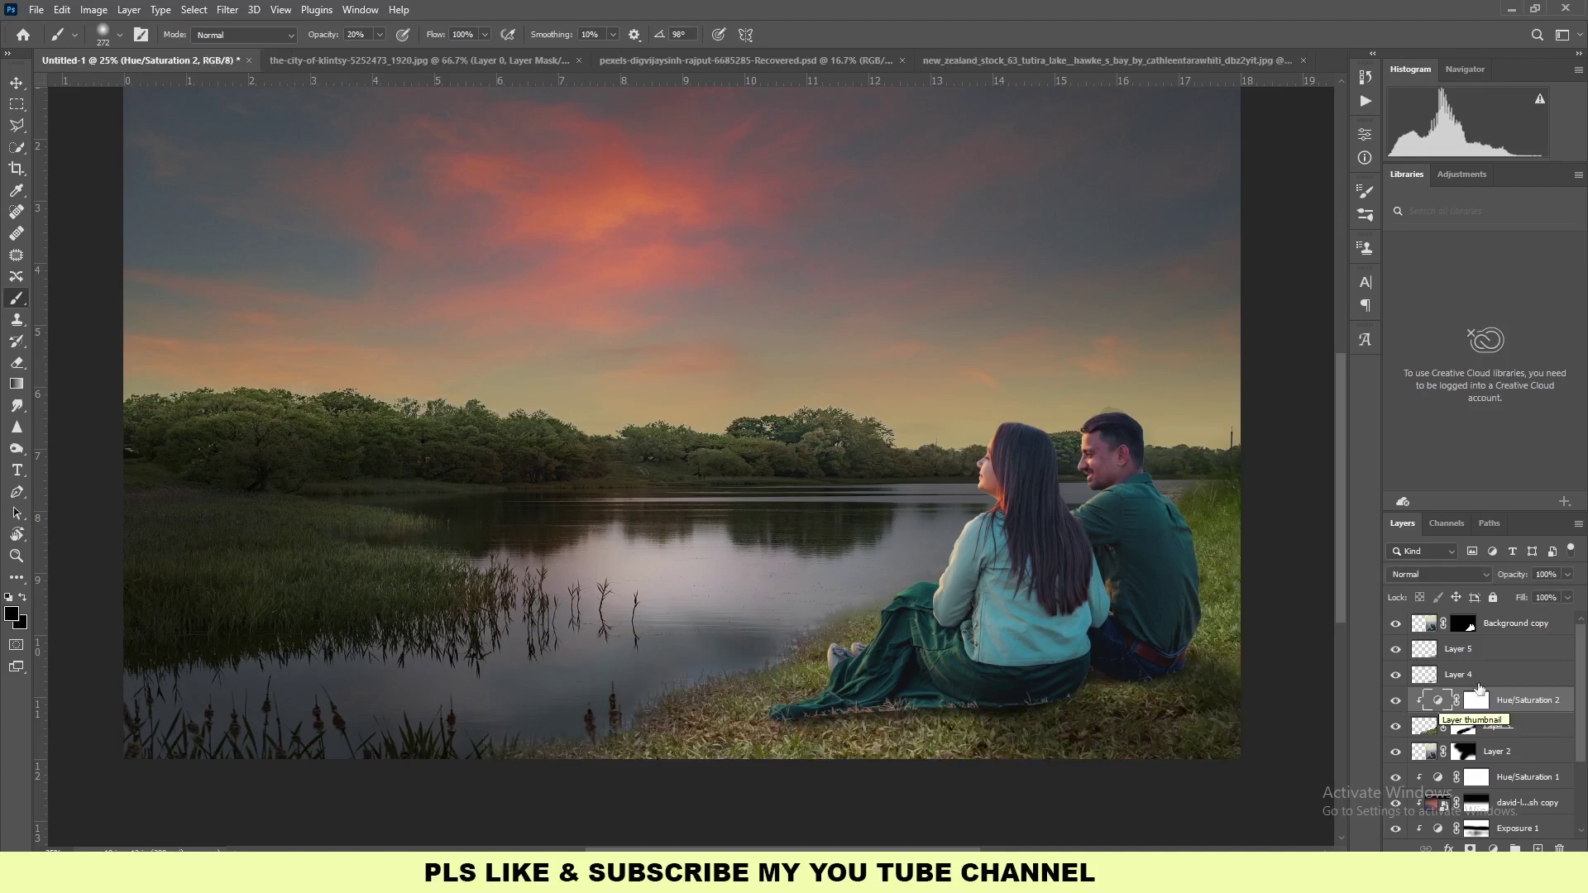
{"action": "right_click", "coordinate": [1439, 701]}
Add a Curves adjustment that darkens the grass by pulling down the highlights.
{"action": "left_click", "coordinate": [1483, 638]}
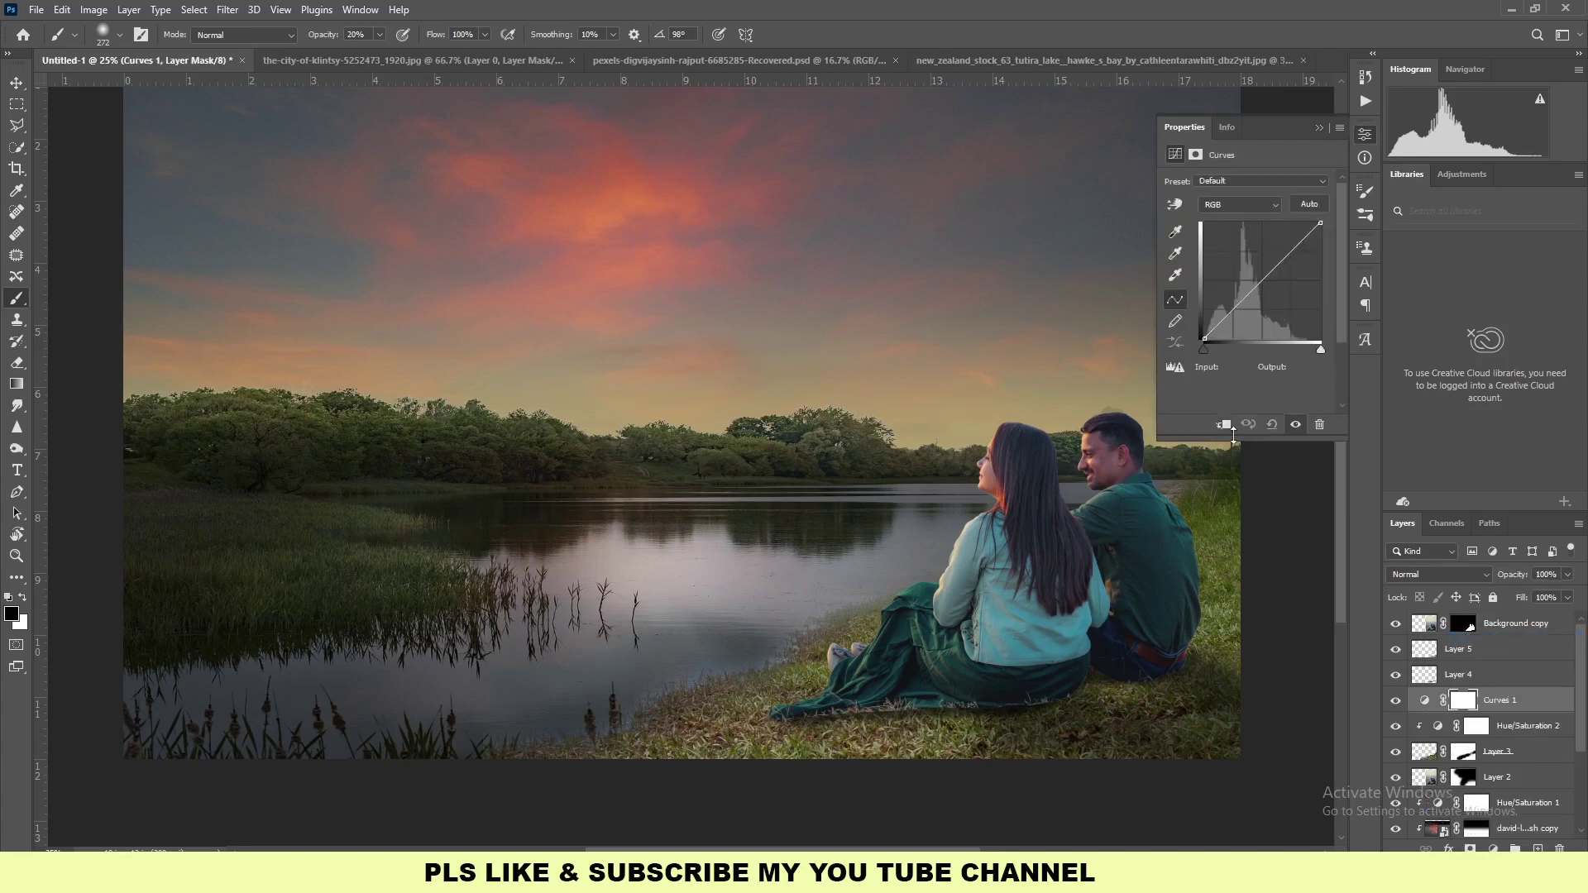
{"action": "left_click_drag", "start_coordinate": [1320, 224], "coordinate": [1330, 285]}
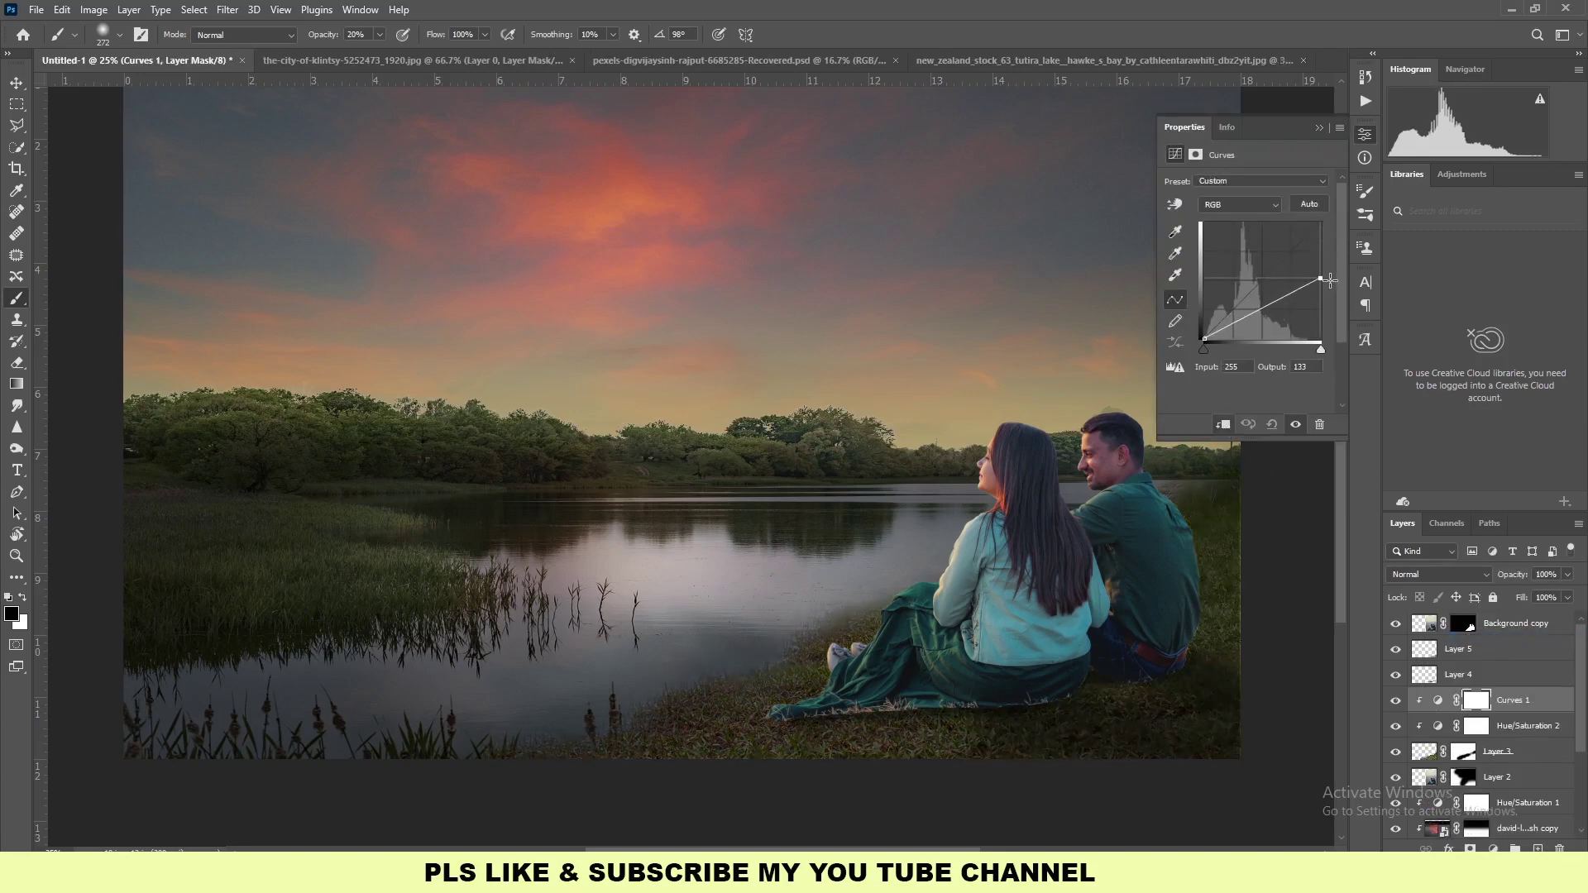
{"action": "left_click", "coordinate": [1285, 172]}
{"action": "key", "text": "bracketright"}
{"action": "key", "text": "bracketright"}
{"action": "key", "text": "bracketright"}
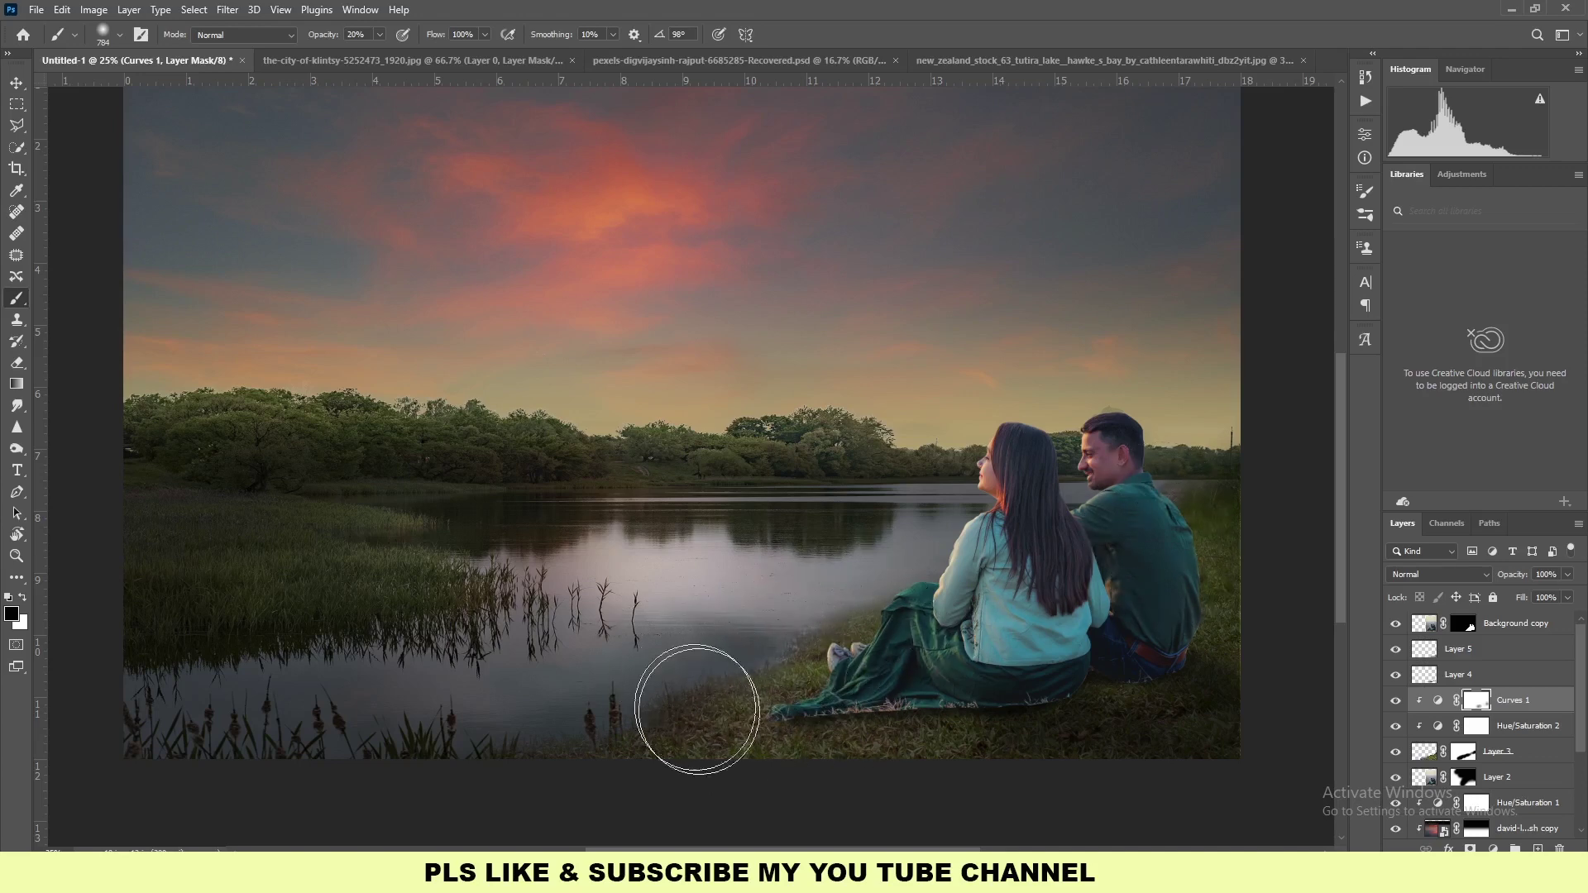
{"action": "key", "text": "v"}
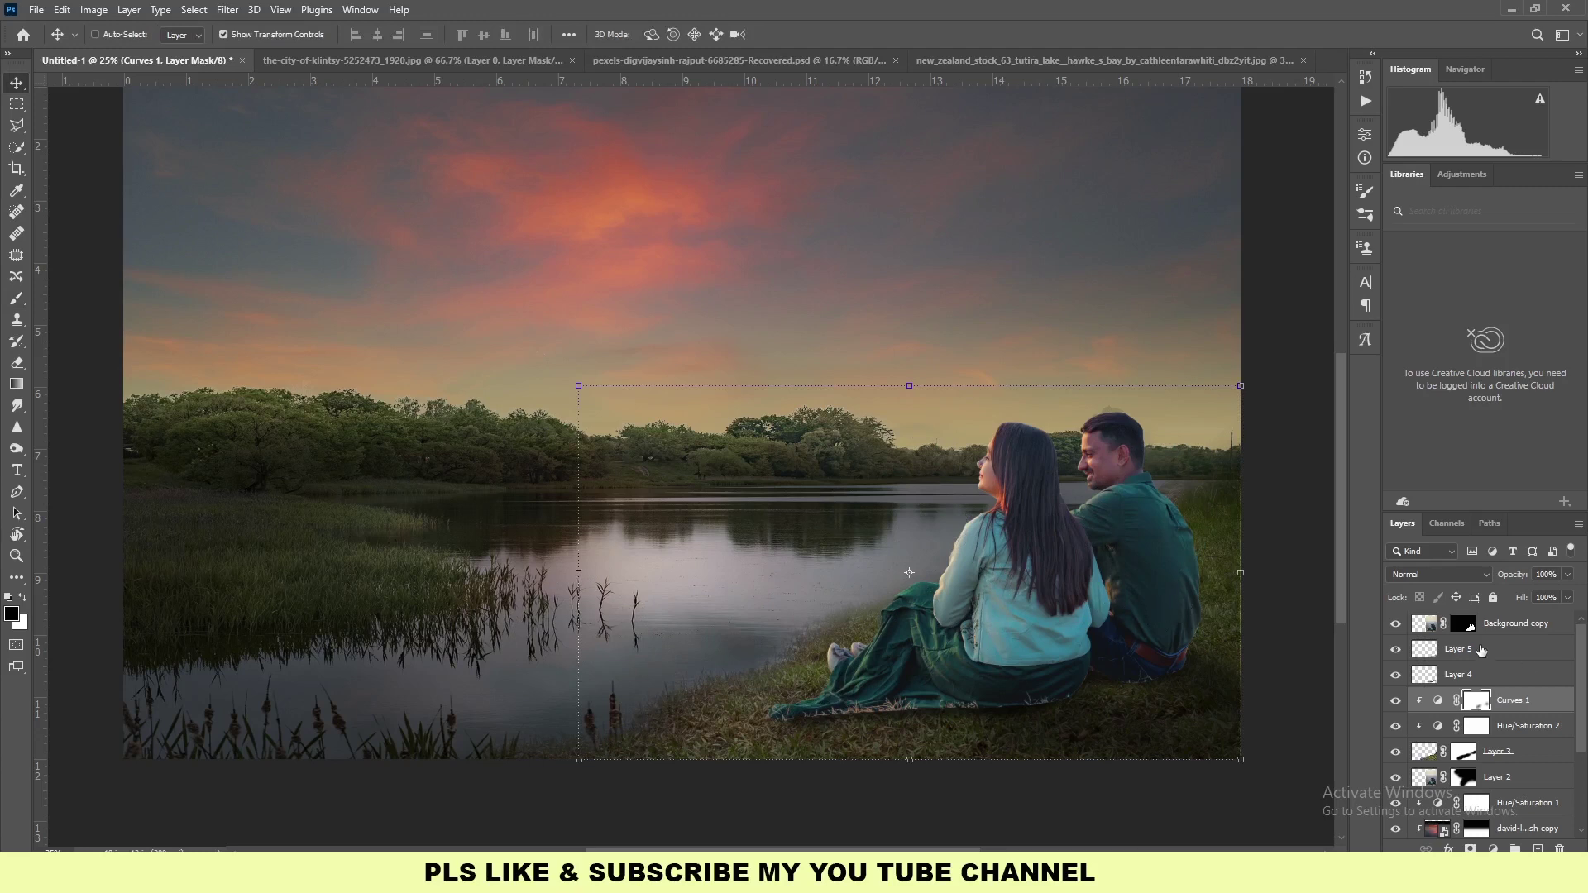
{"action": "left_click", "coordinate": [1515, 626]}
On a new layer above Background copy, paint a large full-opacity soft glow in the left sky.
{"action": "key", "text": "ctrl+shift+alt+n"}
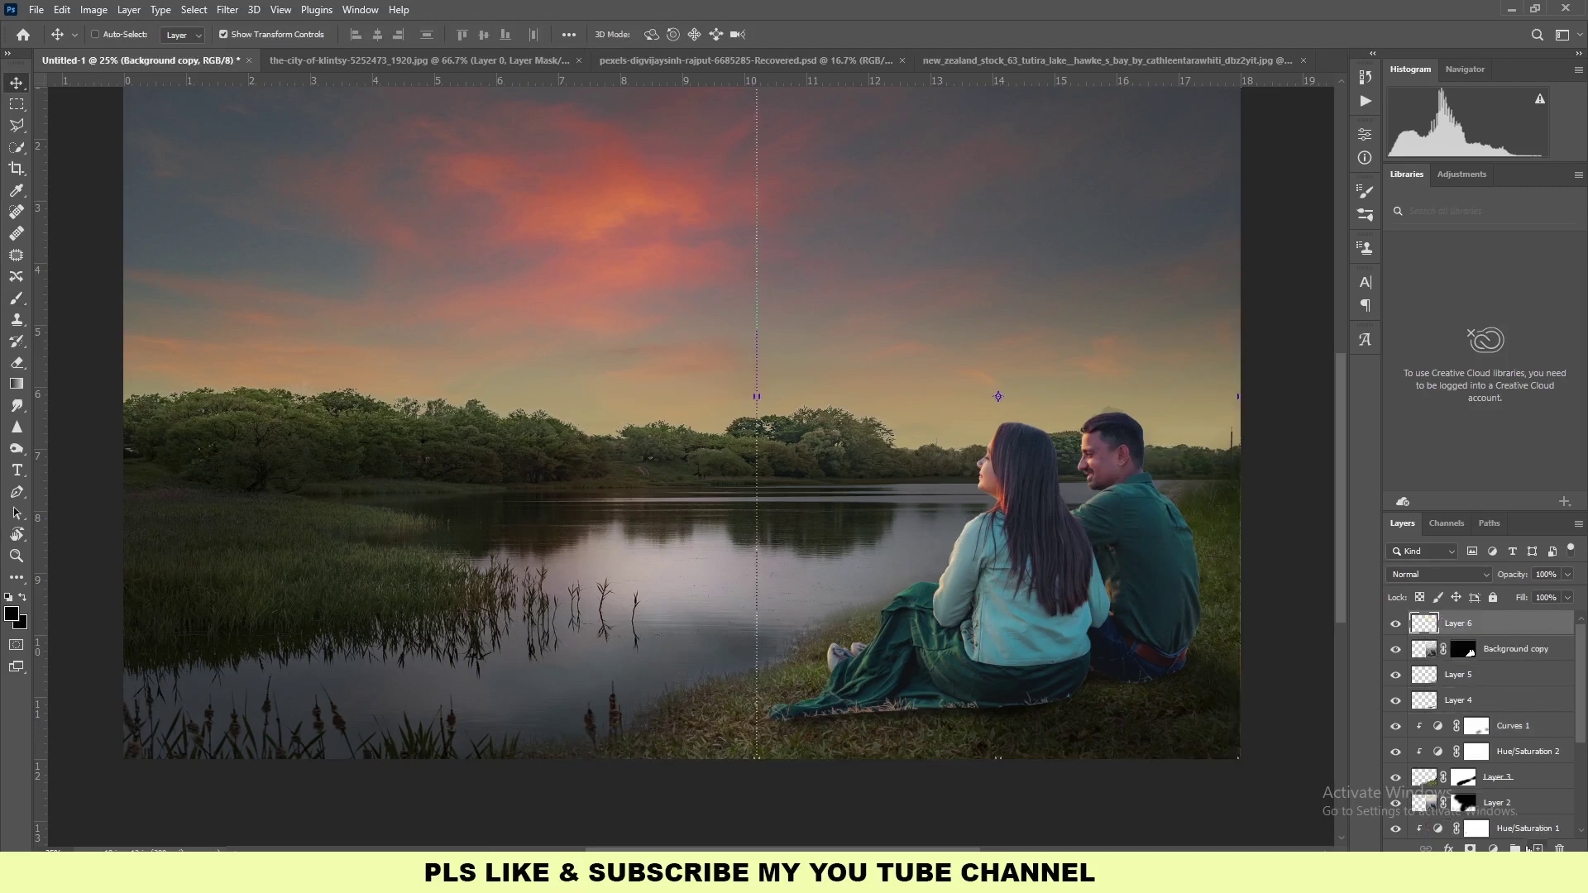
{"action": "key", "text": "b"}
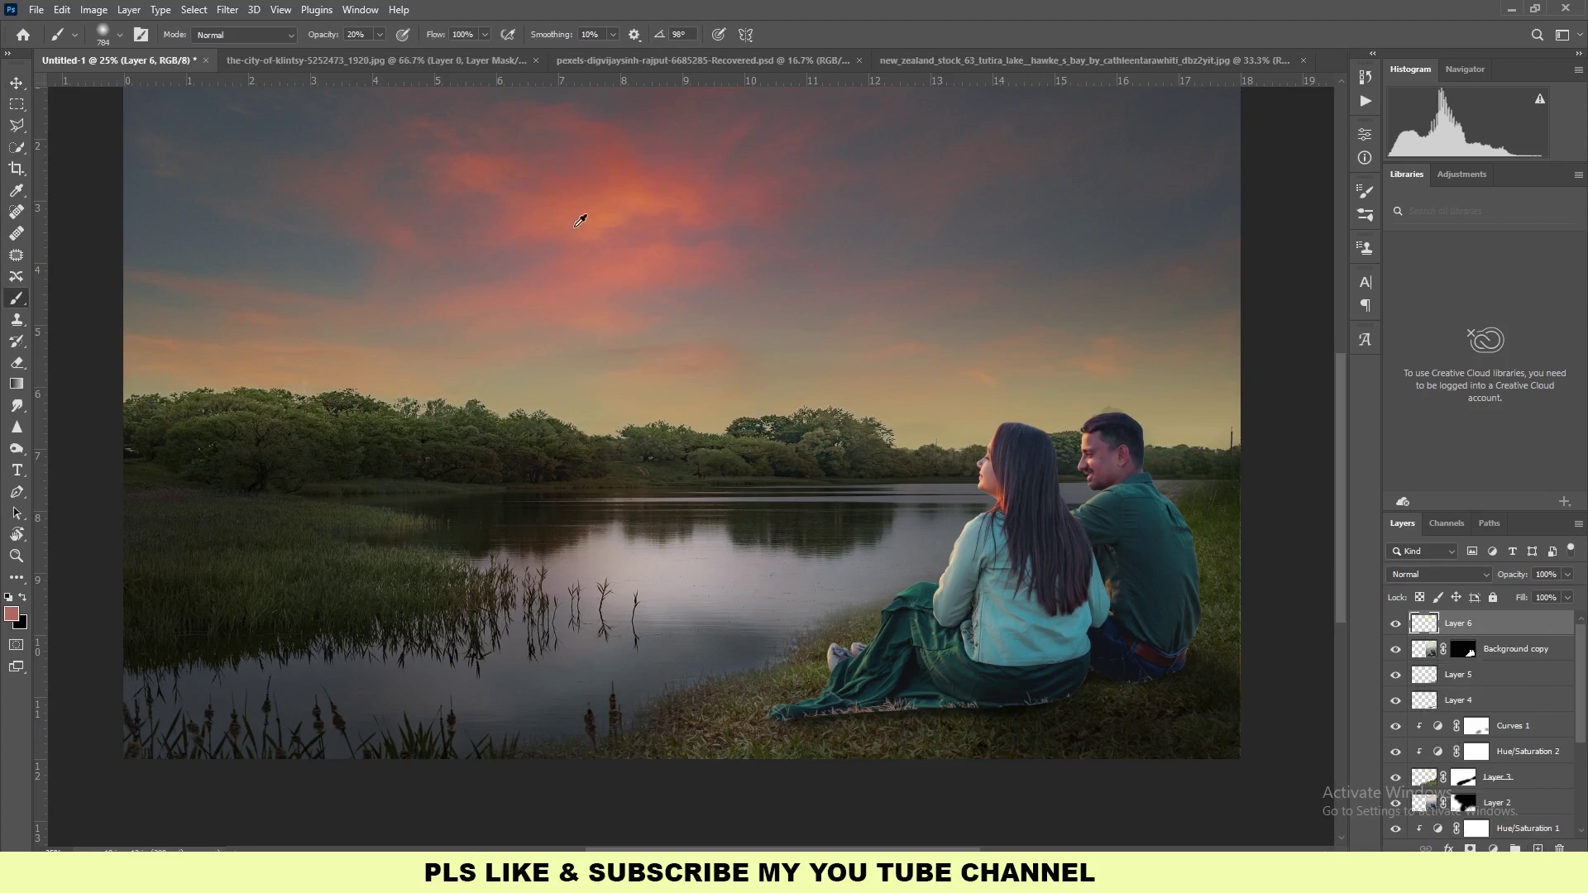
{"action": "key", "text": "0"}
{"action": "key", "text": "bracketright"}
{"action": "key", "text": "bracketright"}
{"action": "key", "text": "bracketright"}
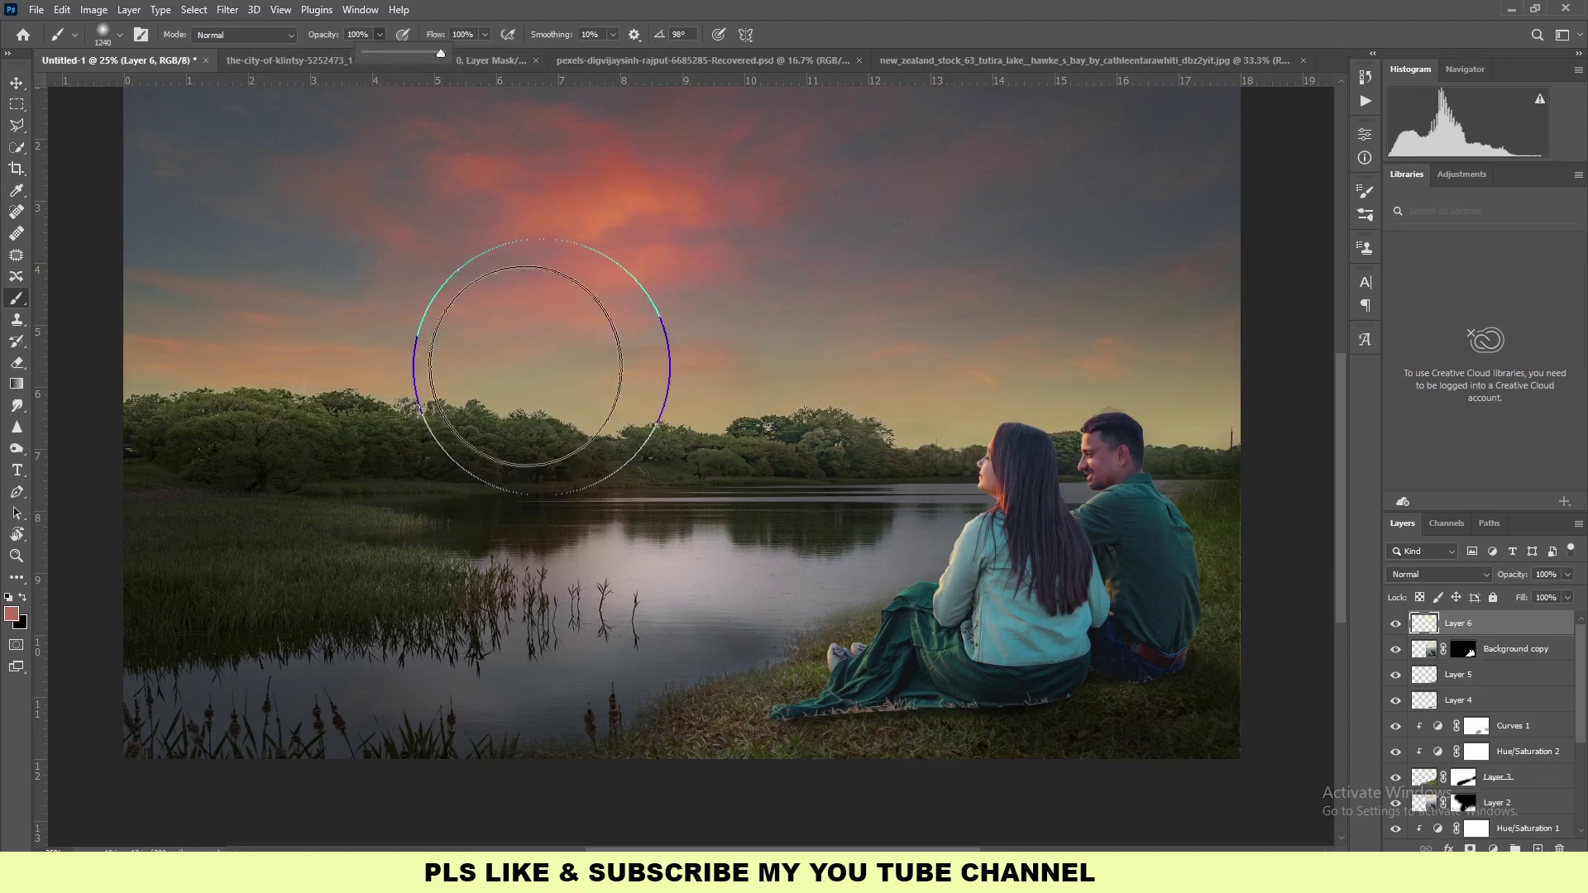
{"action": "left_click_drag", "start_coordinate": [542, 367], "coordinate": [521, 315]}
Set the glow layer to Linear Dodge (Add) and tint it pink with boosted saturation.
{"action": "left_click", "coordinate": [1434, 579]}
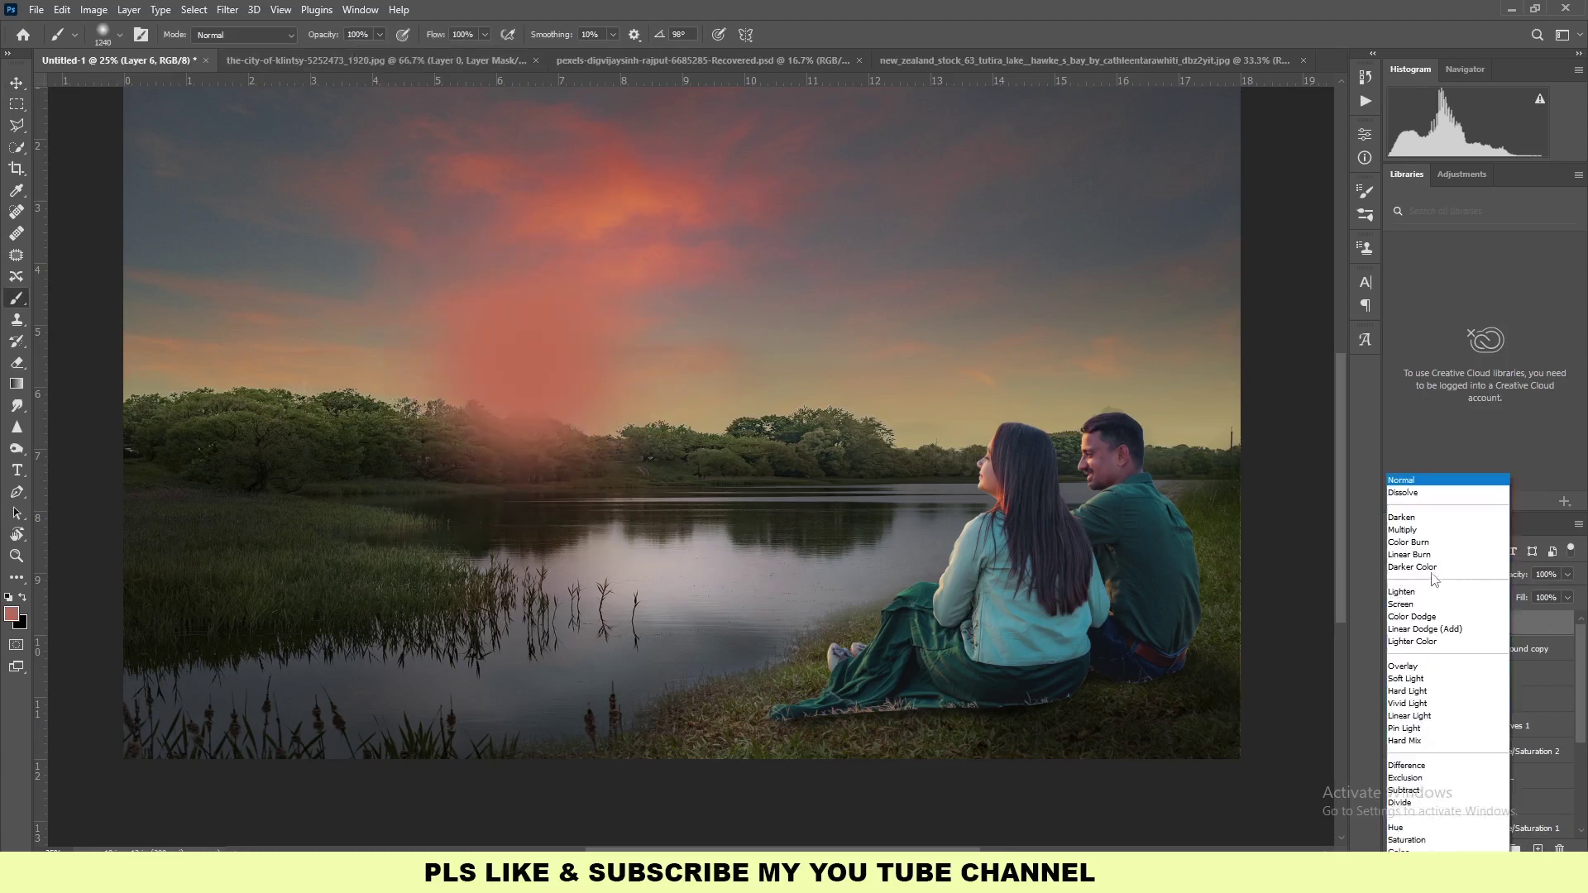
{"action": "left_click", "coordinate": [1435, 616]}
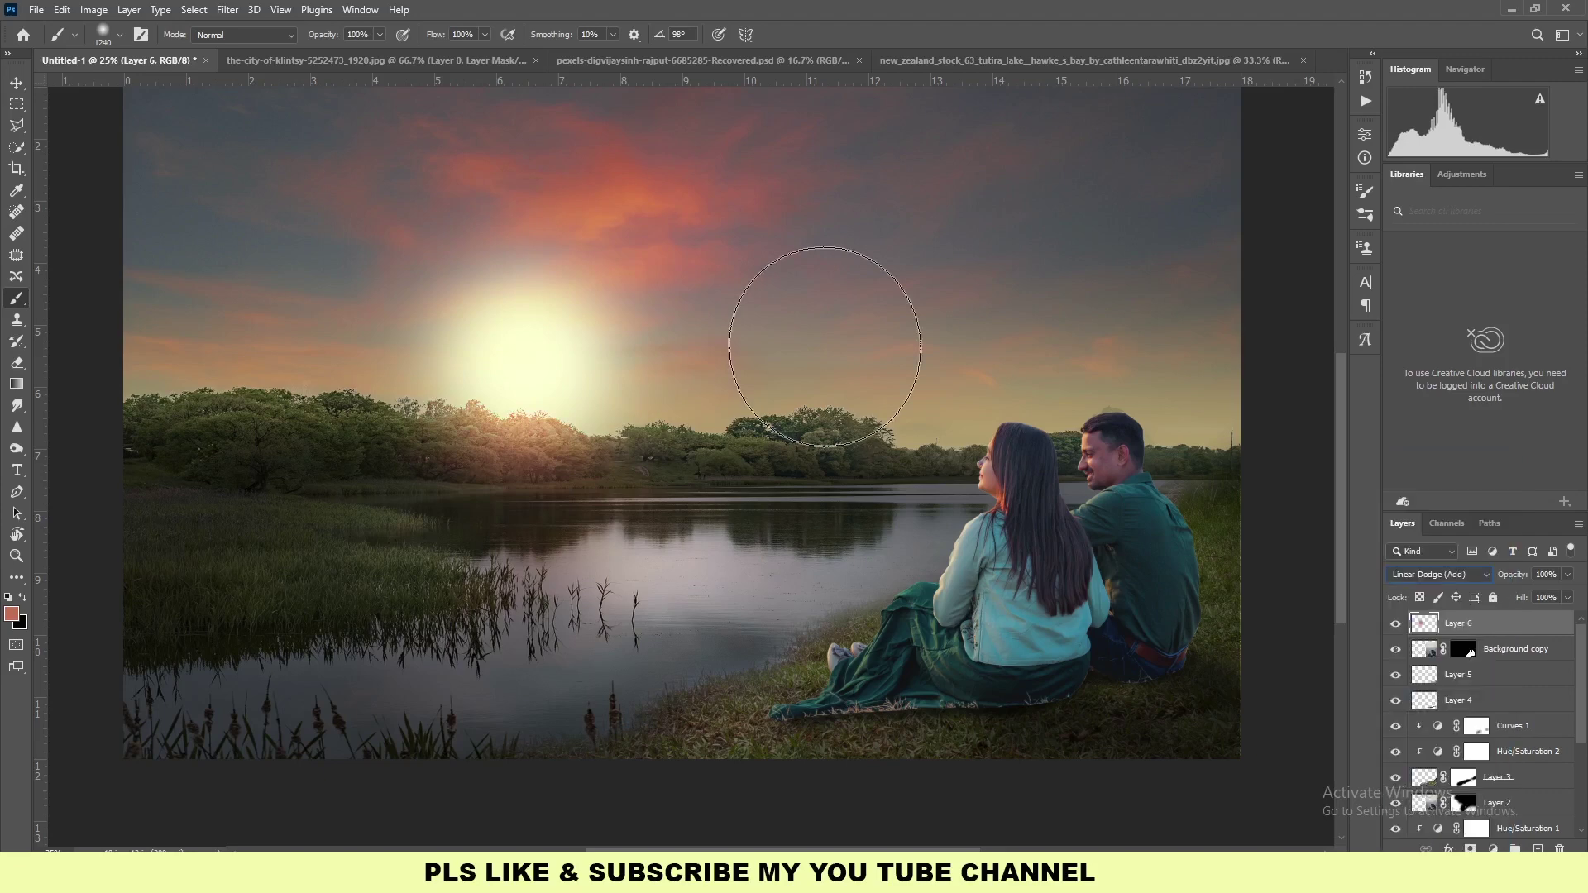
{"action": "key", "text": "ctrl+u"}
{"action": "left_click_drag", "start_coordinate": [1018, 298], "coordinate": [1081, 300]}
{"action": "left_click_drag", "start_coordinate": [1019, 256], "coordinate": [1008, 275]}
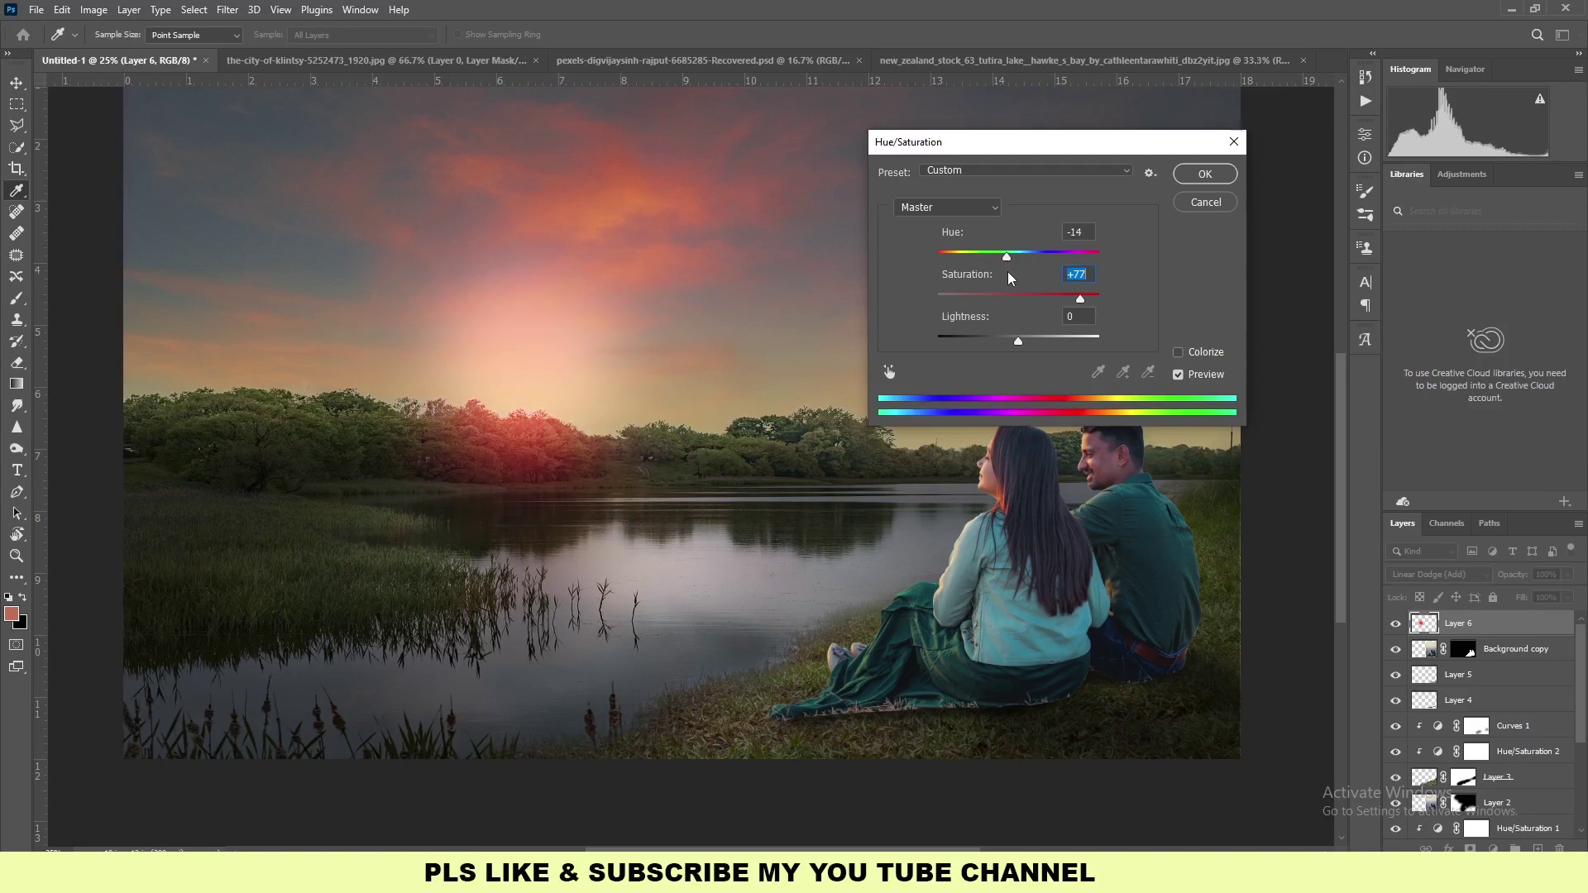
Move the glow to the upper-left sky and scale it to about double size.
{"action": "key", "text": "Return"}
{"action": "key", "text": "ctrl+t"}
{"action": "left_click_drag", "start_coordinate": [622, 403], "coordinate": [304, 340]}
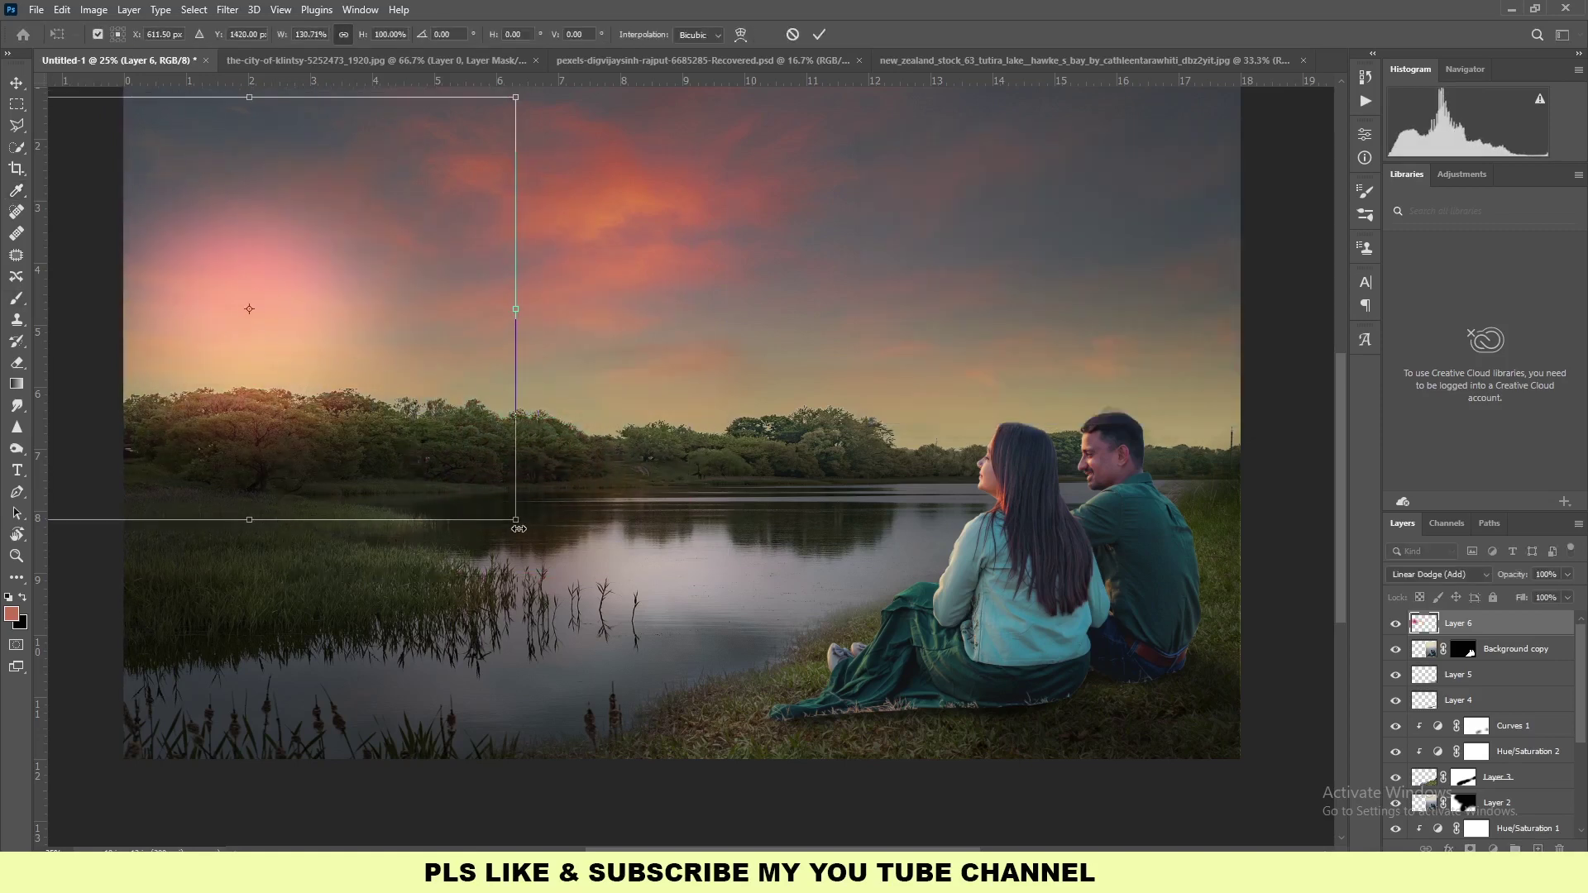
{"action": "left_click_drag", "start_coordinate": [514, 518], "coordinate": [651, 596]}
{"action": "left_click_drag", "start_coordinate": [650, 254], "coordinate": [688, 298]}
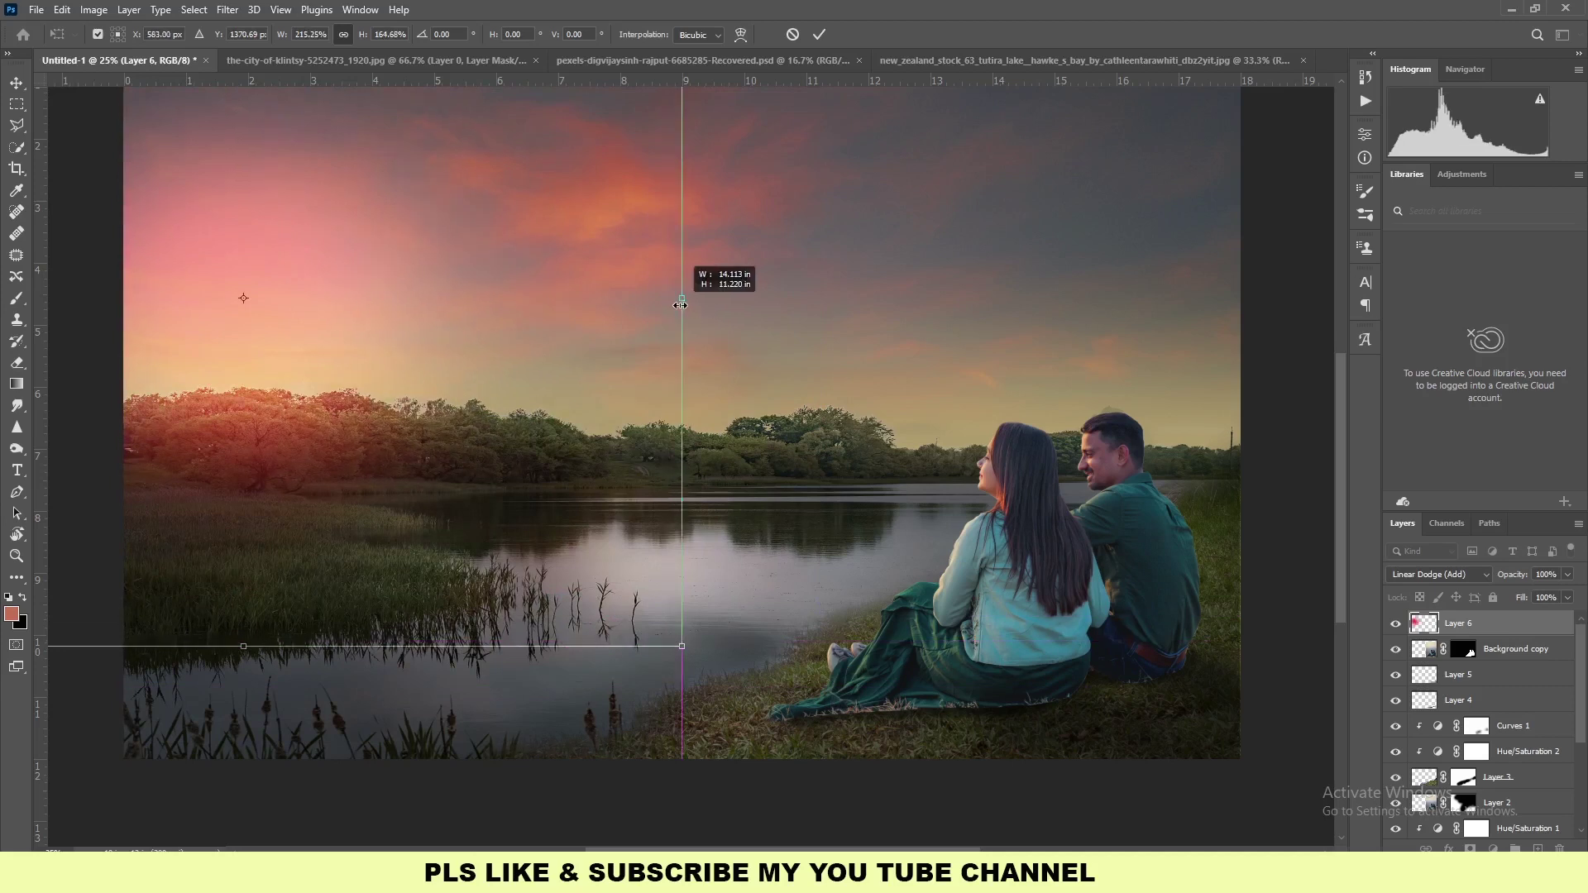
{"action": "key", "text": "Return"}
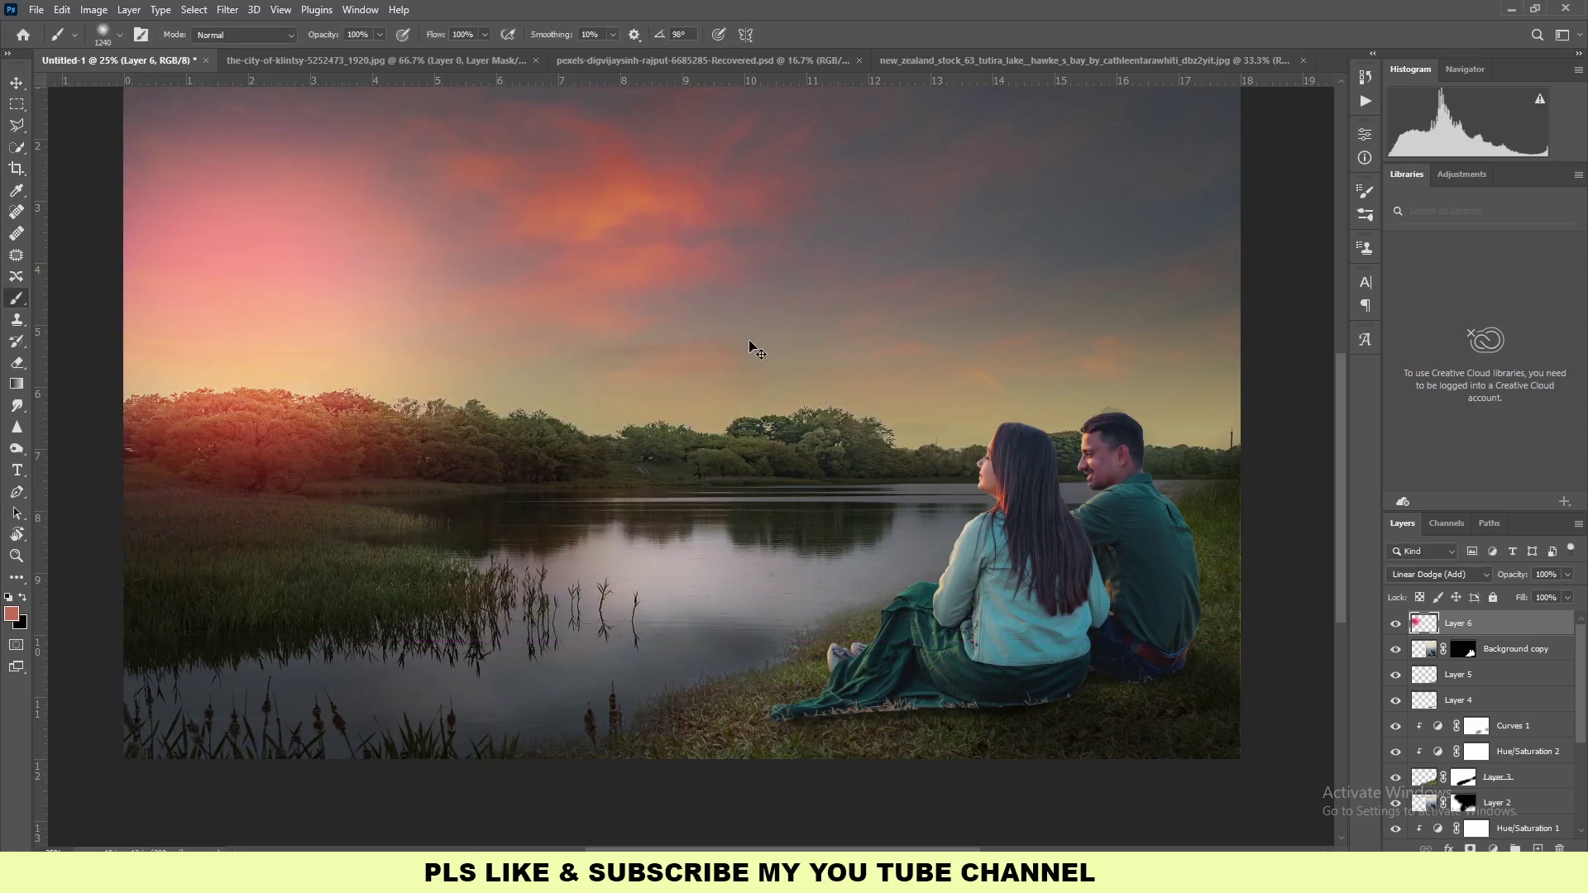
Lower the glow's saturation to −24 with Hue/Saturation.
{"action": "key", "text": "ctrl+u"}
{"action": "mouse_move", "coordinate": [1019, 296]}
{"action": "left_mouse_down"}
{"action": "mouse_move", "coordinate": [999, 300]}
{"action": "mouse_move", "coordinate": [1010, 257]}
{"action": "left_mouse_up"}
{"action": "left_click", "coordinate": [1205, 174]}
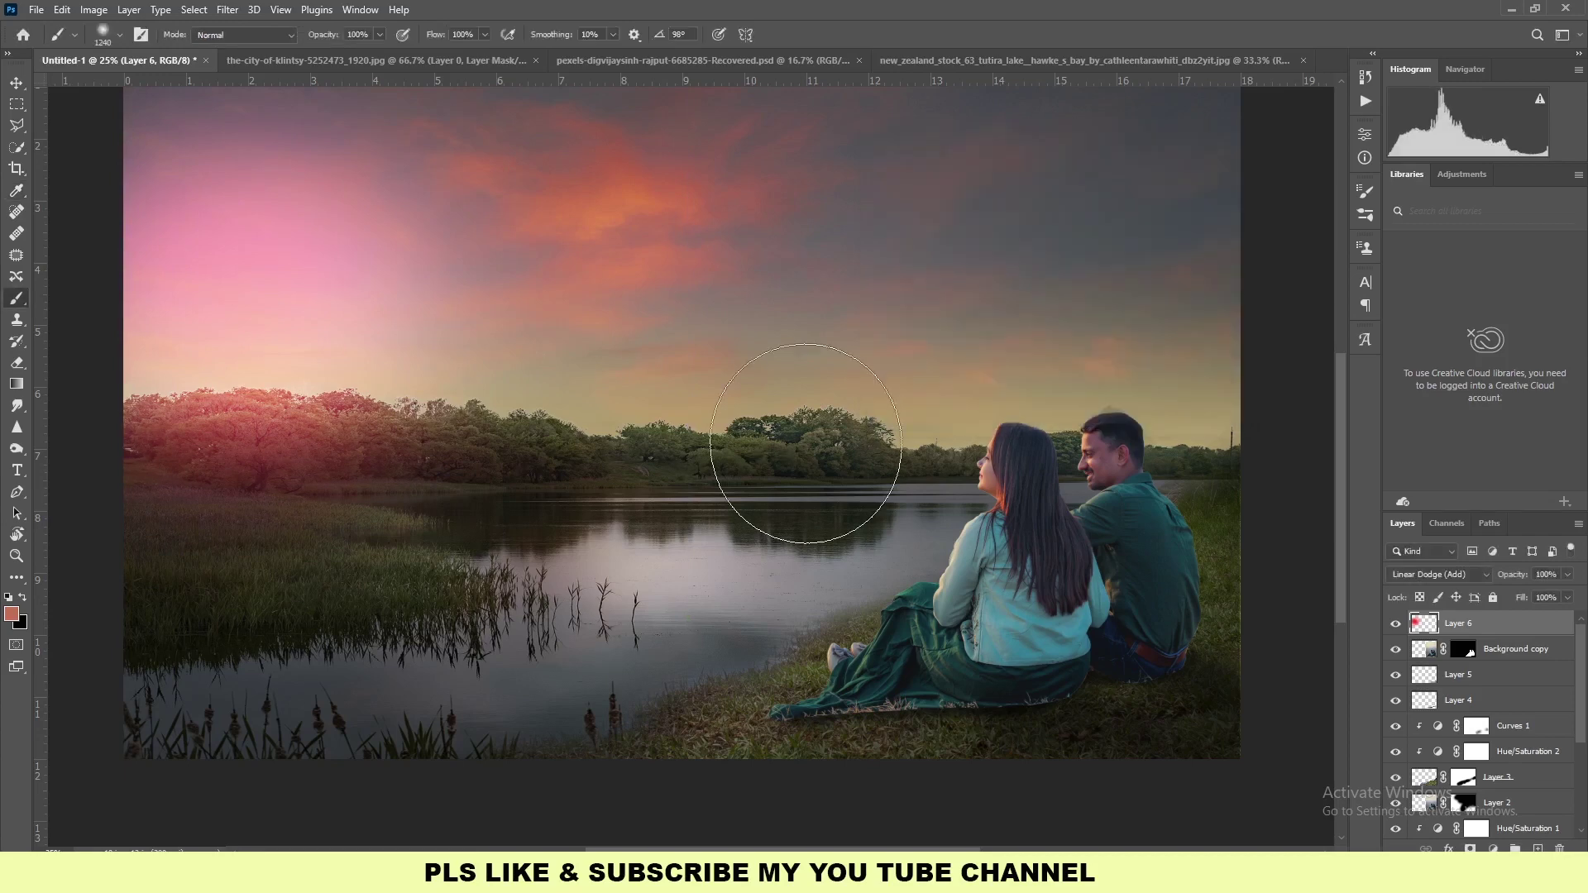
{"action": "key", "text": "v"}
{"action": "scroll", "coordinate": [806, 447], "scroll_direction": "down", "scroll_amount": 1}
{"action": "key", "text": "ctrl+u"}
{"action": "key", "text": "Up"}
{"action": "key", "text": "Up"}
{"action": "key", "text": "Up"}
{"action": "key", "text": "Tab"}
{"action": "key", "text": "Tab"}
{"action": "key", "text": "Return"}
{"action": "right_click", "coordinate": [1452, 625]}
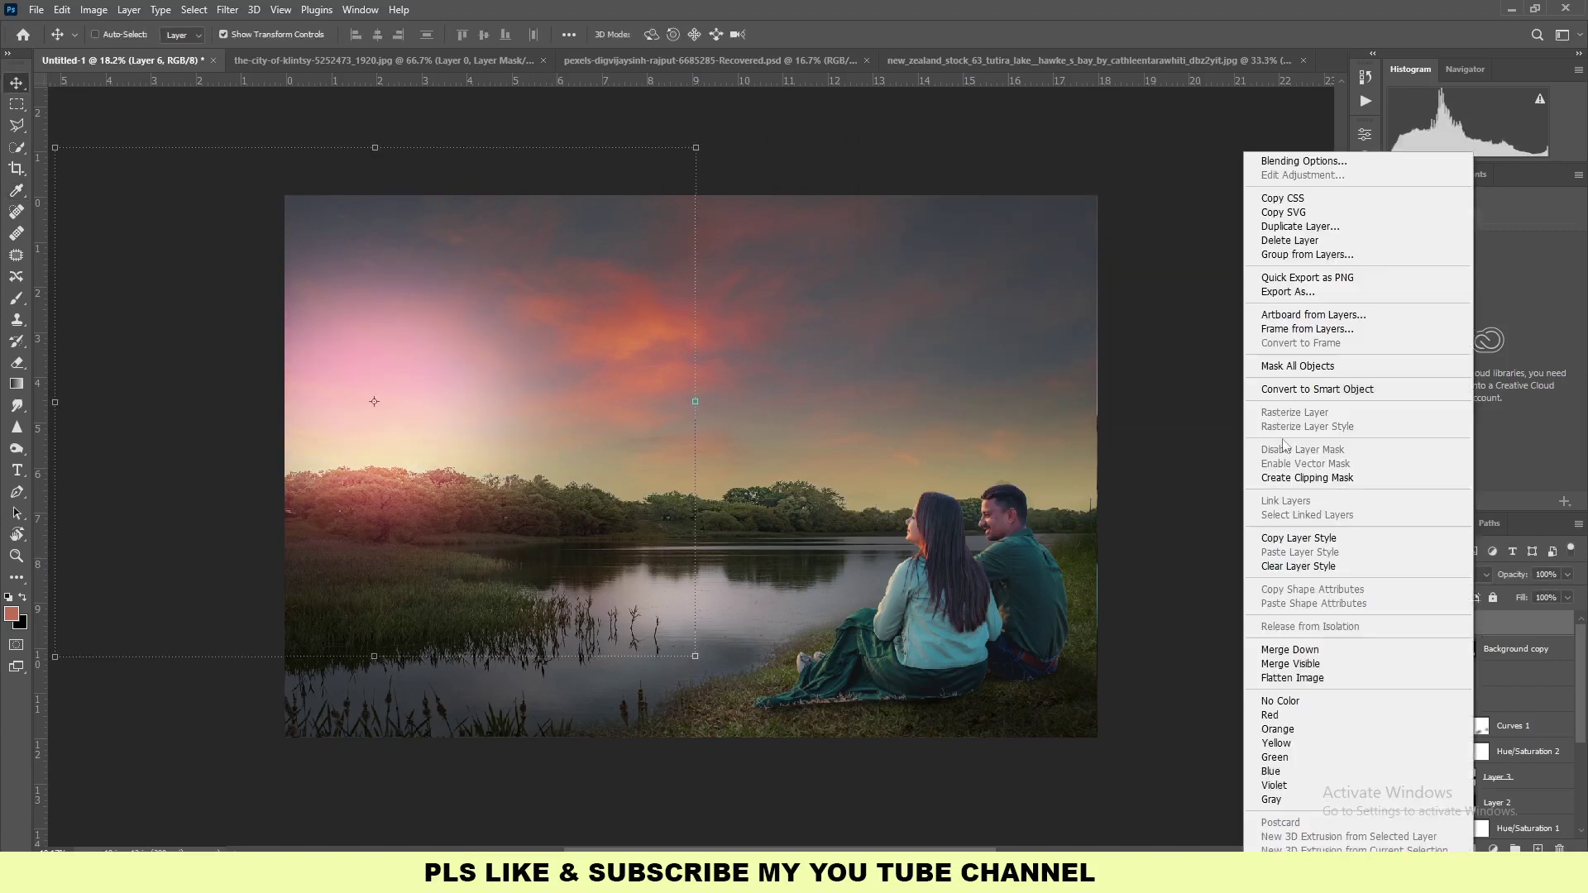
Duplicate the glow, then move Layer 6 to the sky centre at 49% opacity, stretched wider.
{"action": "left_click", "coordinate": [1291, 231]}
{"action": "left_click", "coordinate": [941, 247]}
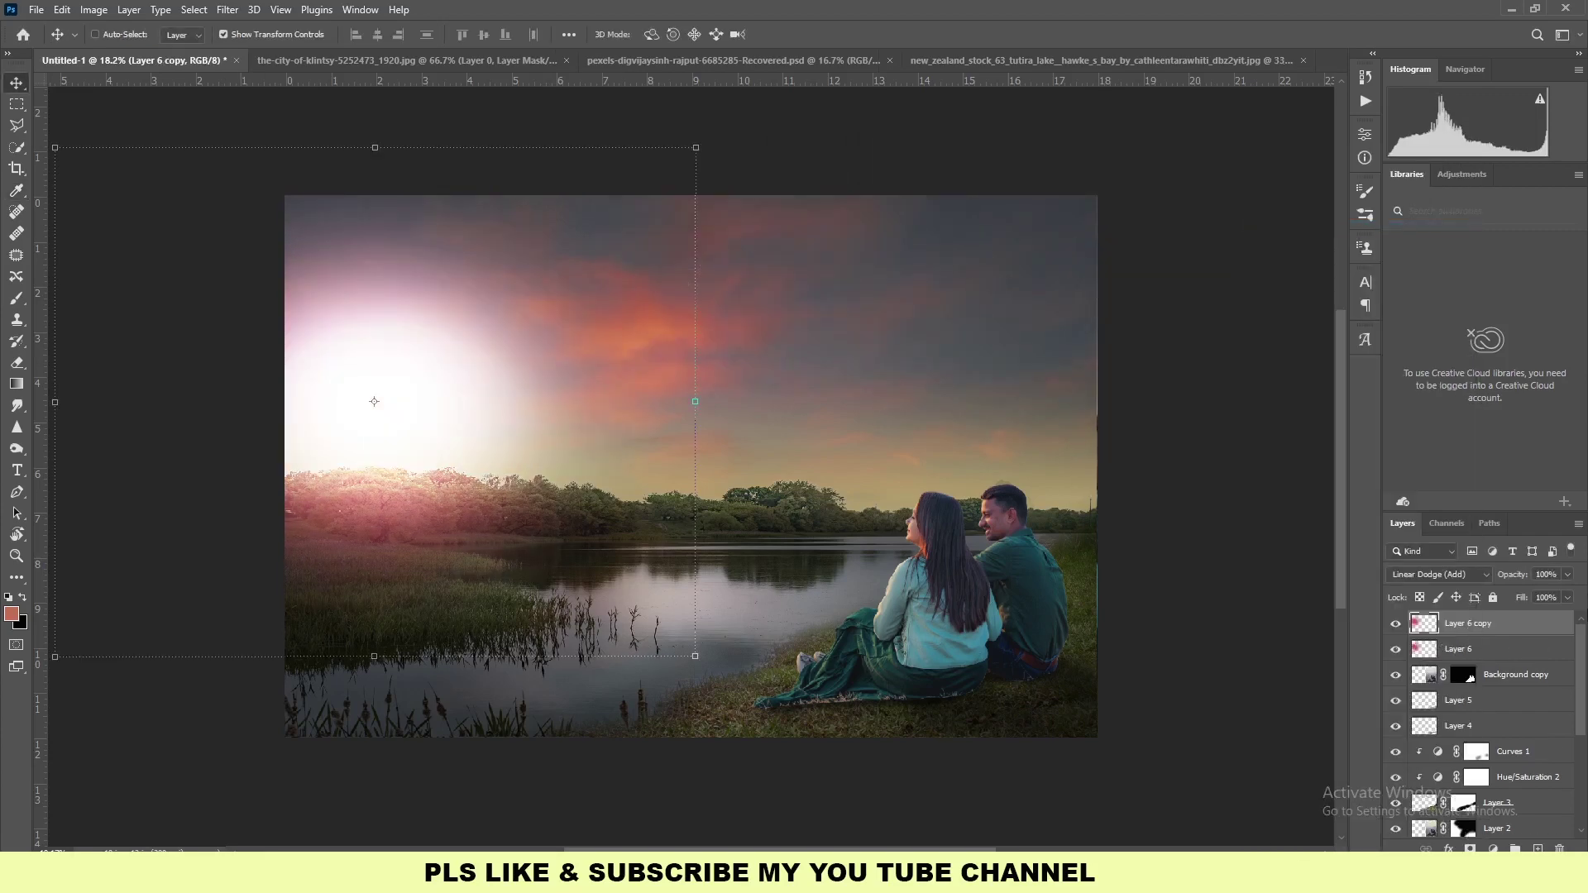
{"action": "left_click", "coordinate": [1469, 652]}
{"action": "left_click_drag", "start_coordinate": [597, 493], "coordinate": [892, 542]}
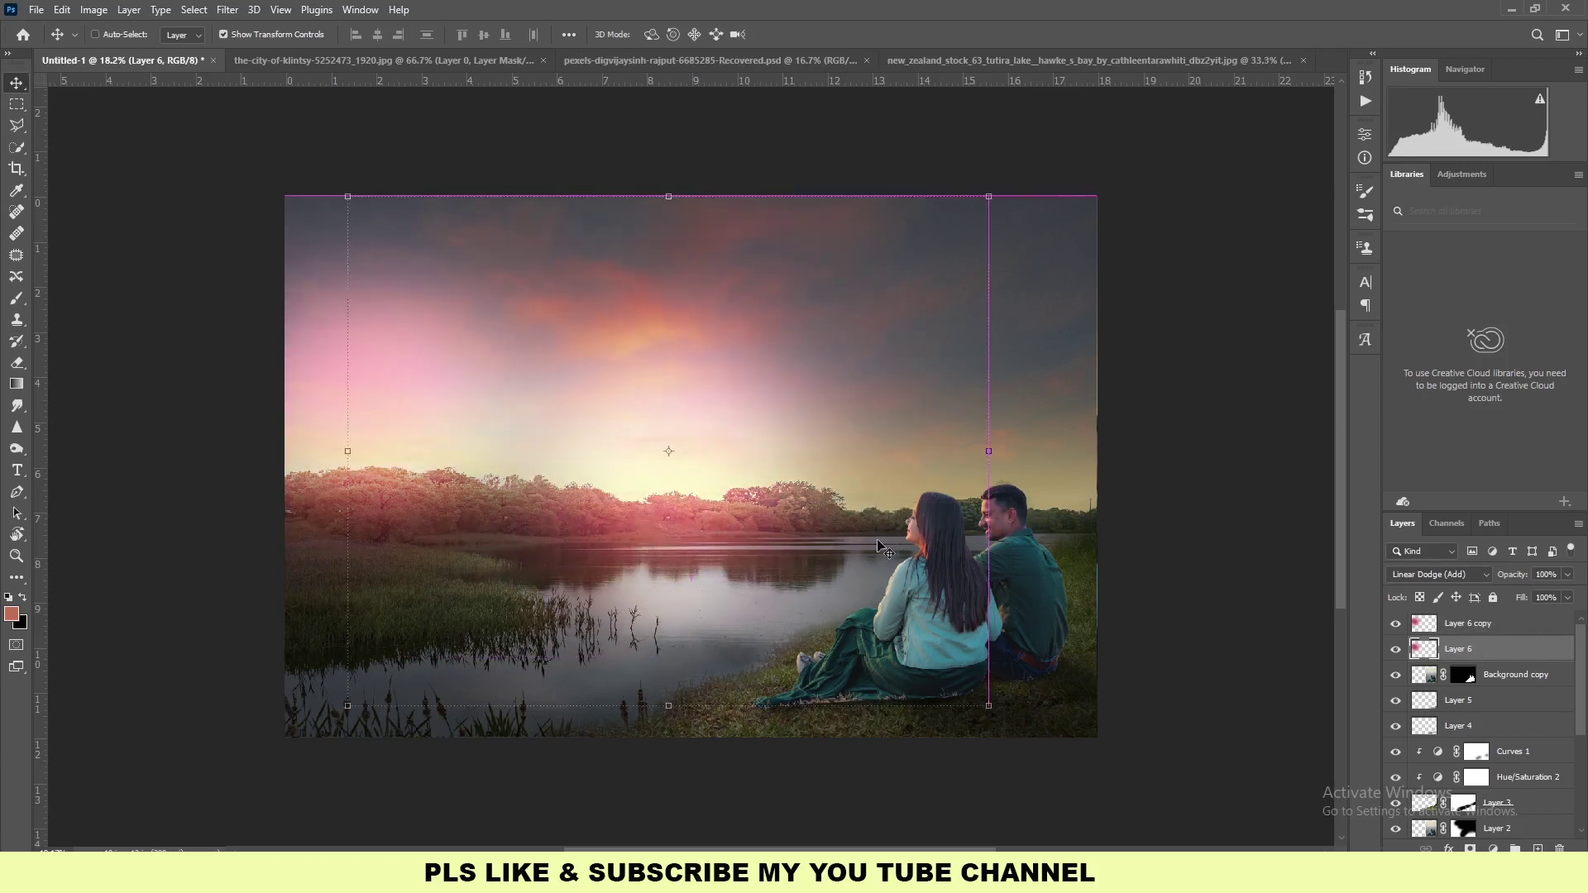
{"action": "left_click_drag", "start_coordinate": [1566, 581], "coordinate": [1530, 597]}
{"action": "mouse_move", "coordinate": [972, 471]}
{"action": "left_mouse_down"}
{"action": "mouse_move", "coordinate": [972, 496]}
{"action": "mouse_move", "coordinate": [1159, 476]}
{"action": "left_mouse_up"}
{"action": "left_click_drag", "start_coordinate": [348, 476], "coordinate": [185, 476]}
{"action": "left_click_drag", "start_coordinate": [905, 469], "coordinate": [897, 504]}
{"action": "key", "text": "Return"}
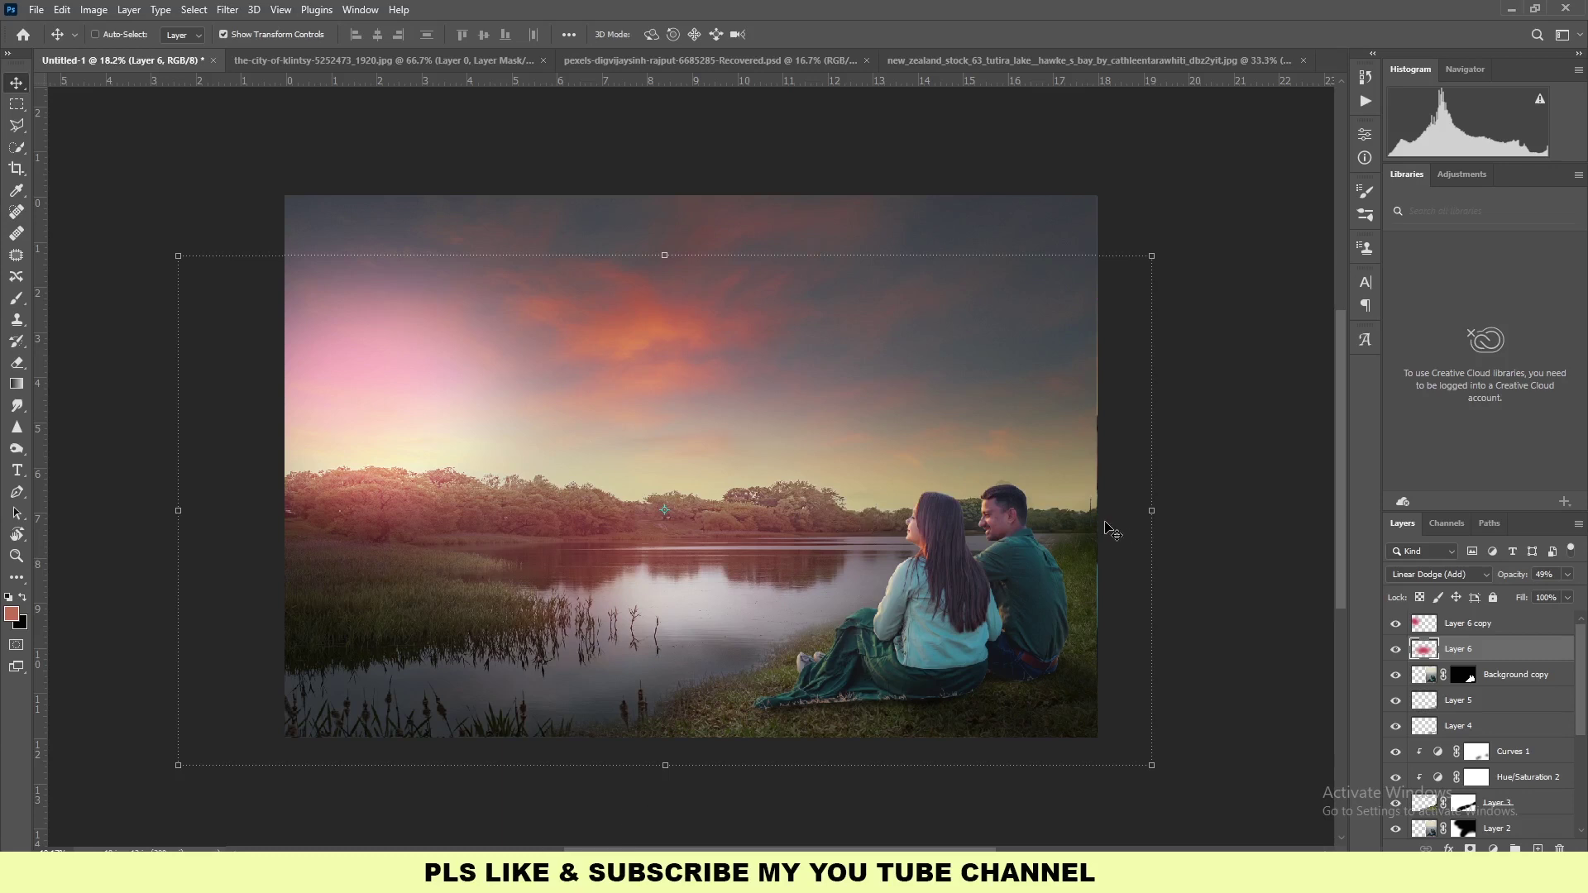
Reduce the Layer 6 copy glow's fill to 72%.
{"action": "left_click", "coordinate": [1557, 616]}
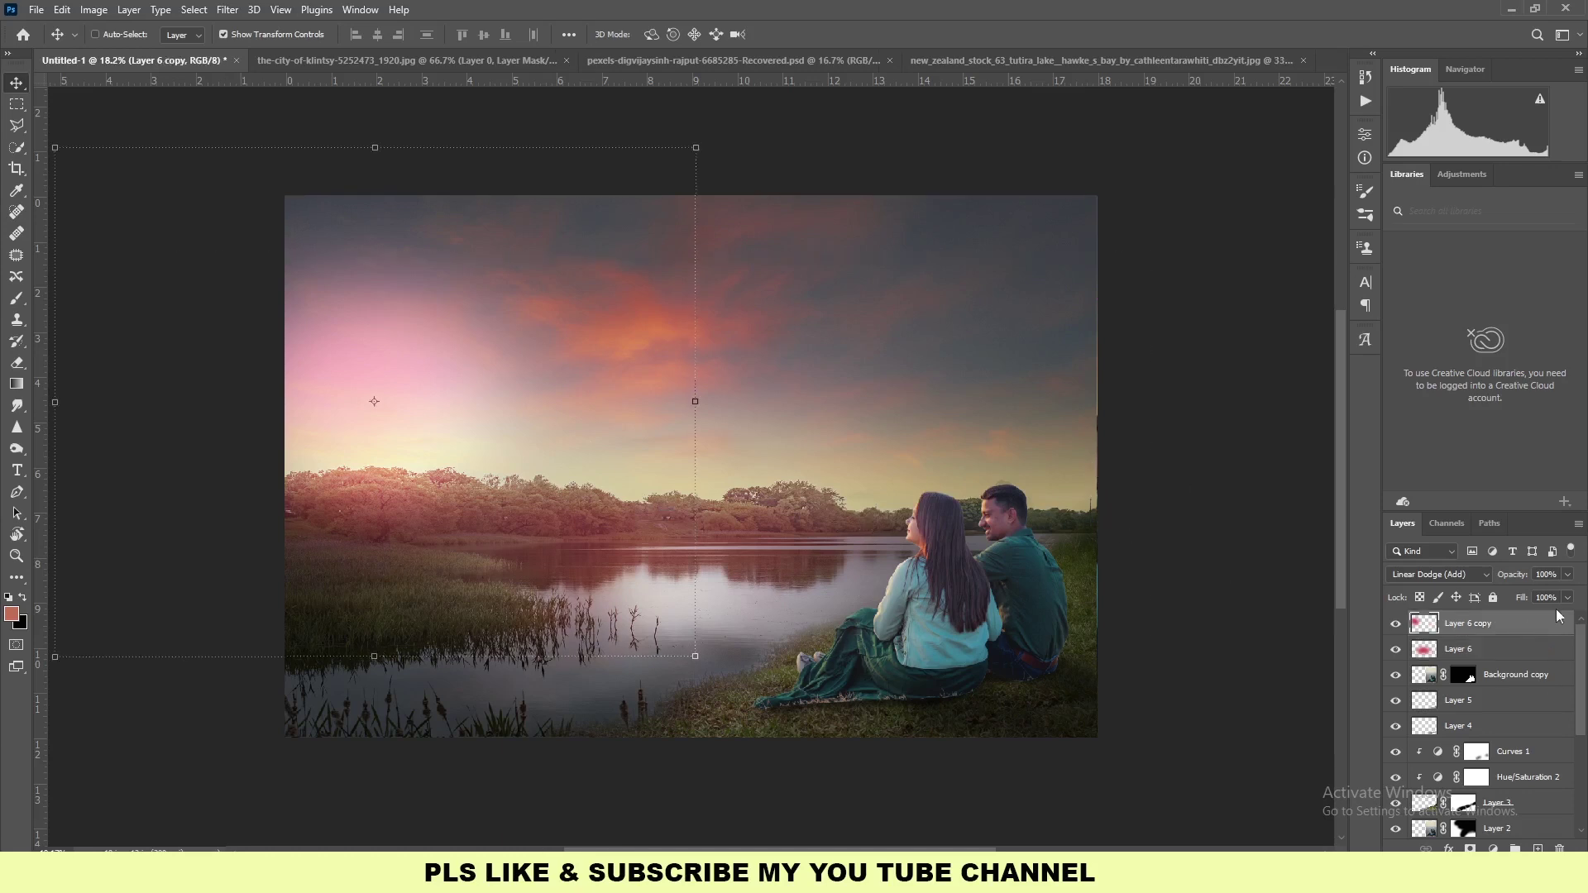
{"action": "left_click_drag", "start_coordinate": [1571, 601], "coordinate": [1547, 619]}
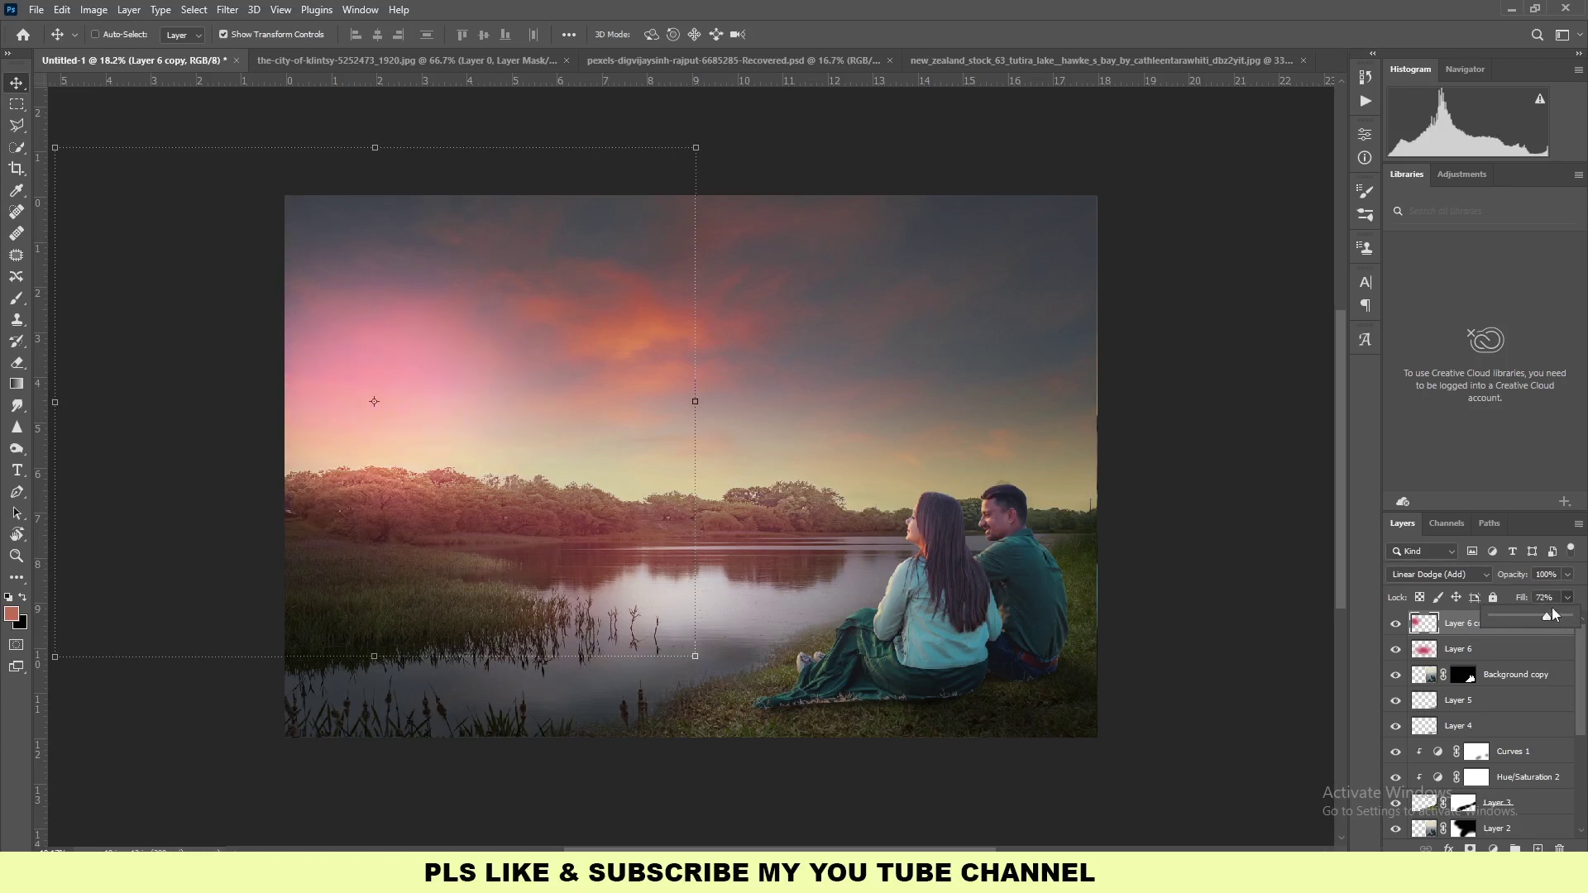
{"action": "left_click", "coordinate": [977, 434]}
{"action": "left_click", "coordinate": [1506, 675]}
Add a new layer clipped to the couple's layer and set up a small black brush.
{"action": "key", "text": "ctrl+shift+alt+e"}
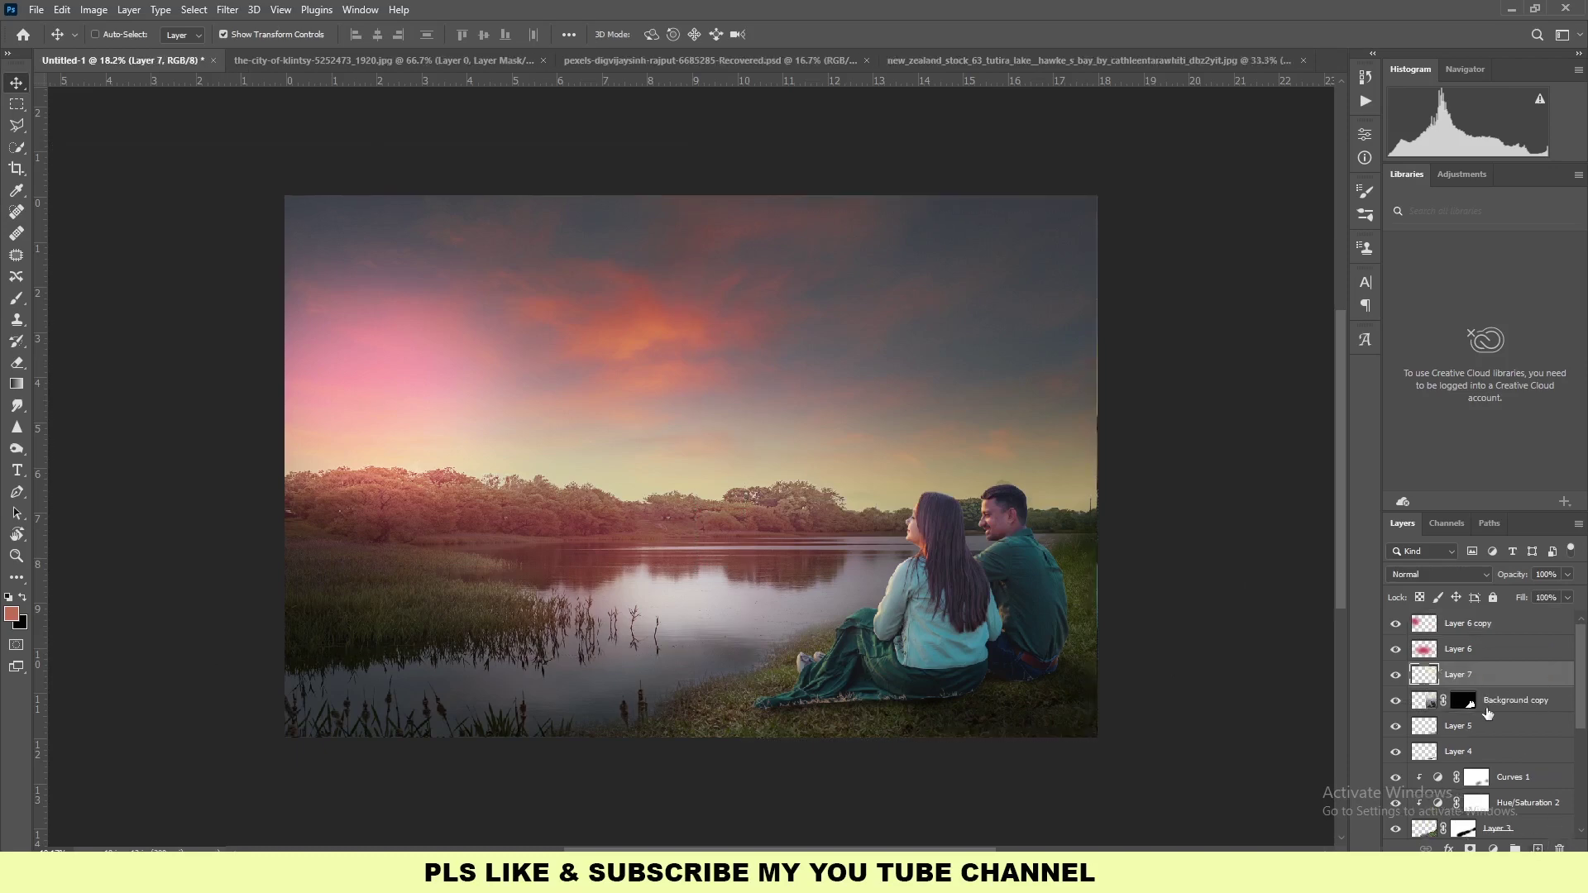
{"action": "key", "text": "ctrl+alt+g"}
{"action": "scroll", "coordinate": [899, 693], "scroll_direction": "up", "scroll_amount": 3}
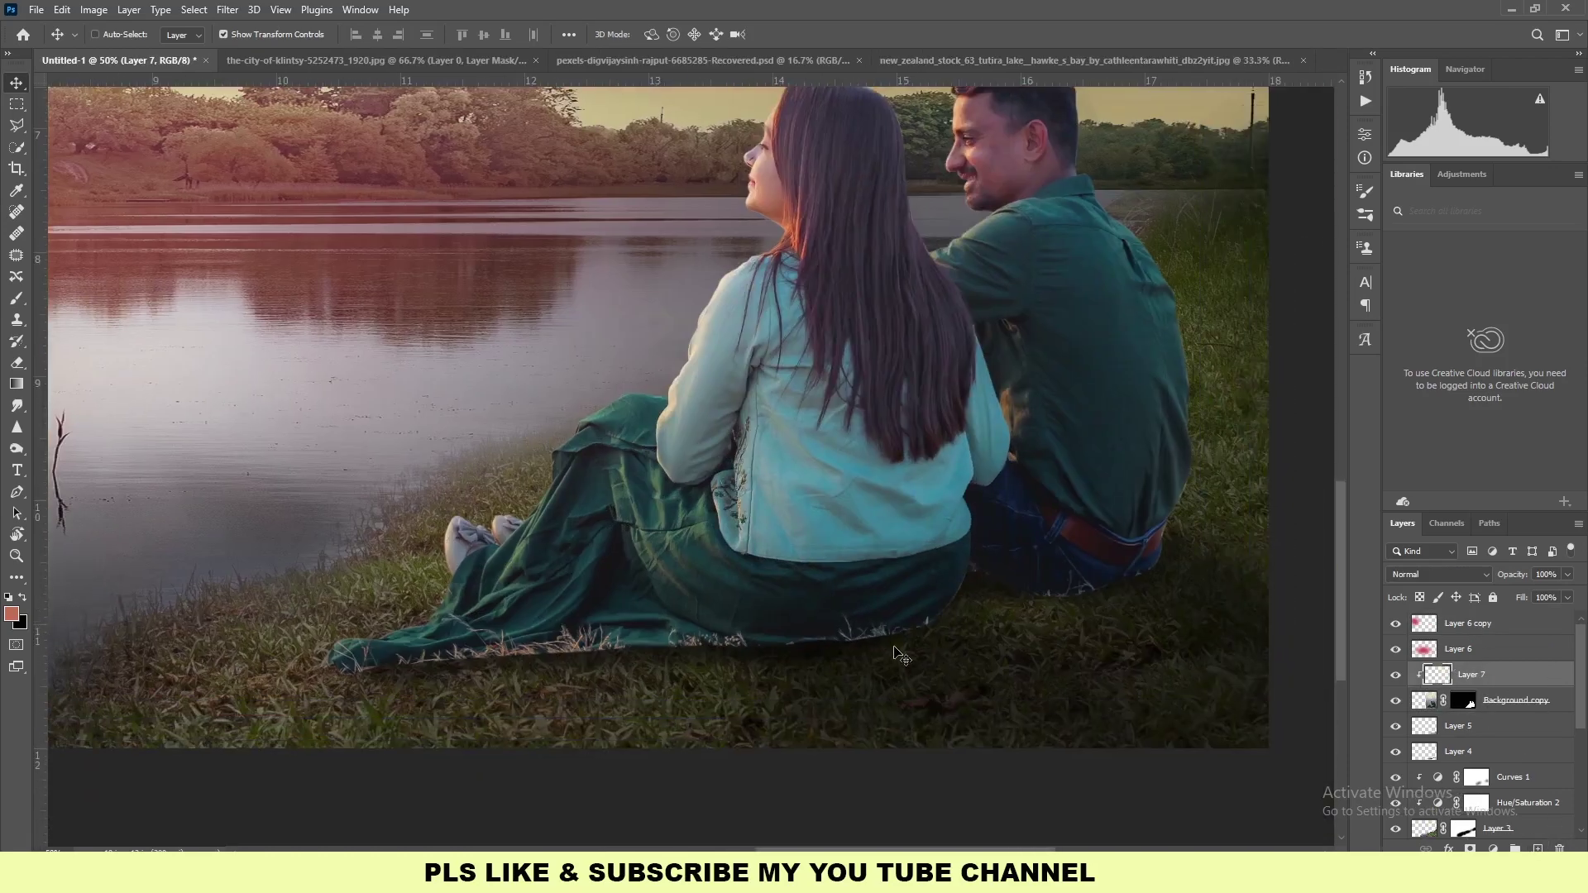
{"action": "key", "text": "b"}
{"action": "key", "text": "x"}
{"action": "key", "text": "bracketleft"}
{"action": "key", "text": "bracketleft"}
{"action": "key", "text": "bracketleft"}
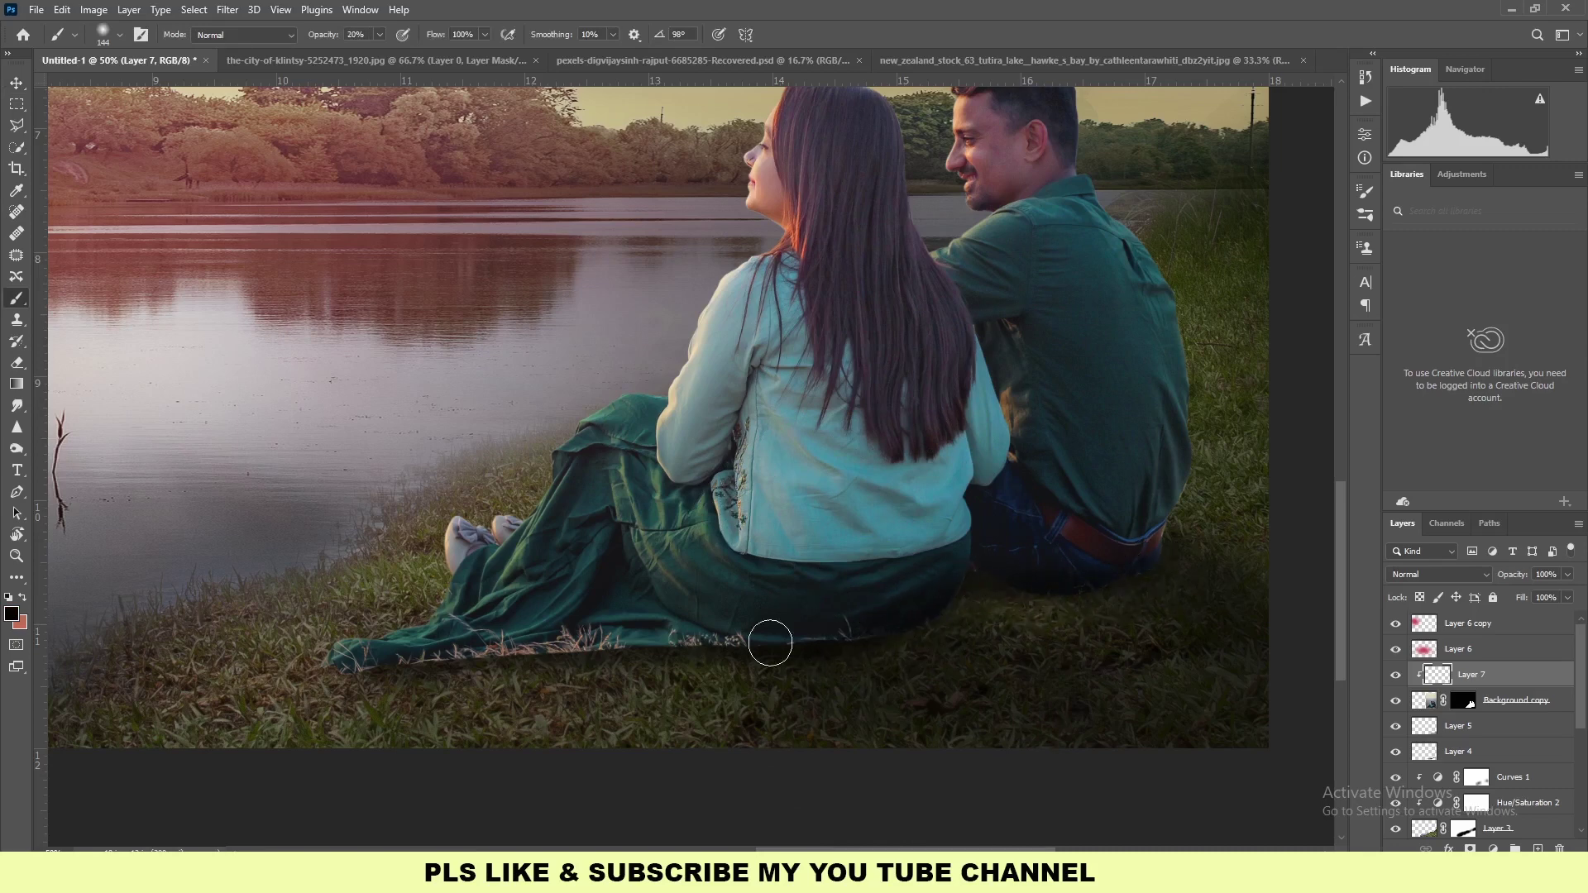
Paint a dark shadow along the dress hem on the grass, then fit the whole image on screen.
{"action": "mouse_move", "coordinate": [851, 636]}
{"action": "left_mouse_down"}
{"action": "mouse_move", "coordinate": [491, 652]}
{"action": "mouse_move", "coordinate": [630, 666]}
{"action": "left_mouse_up"}
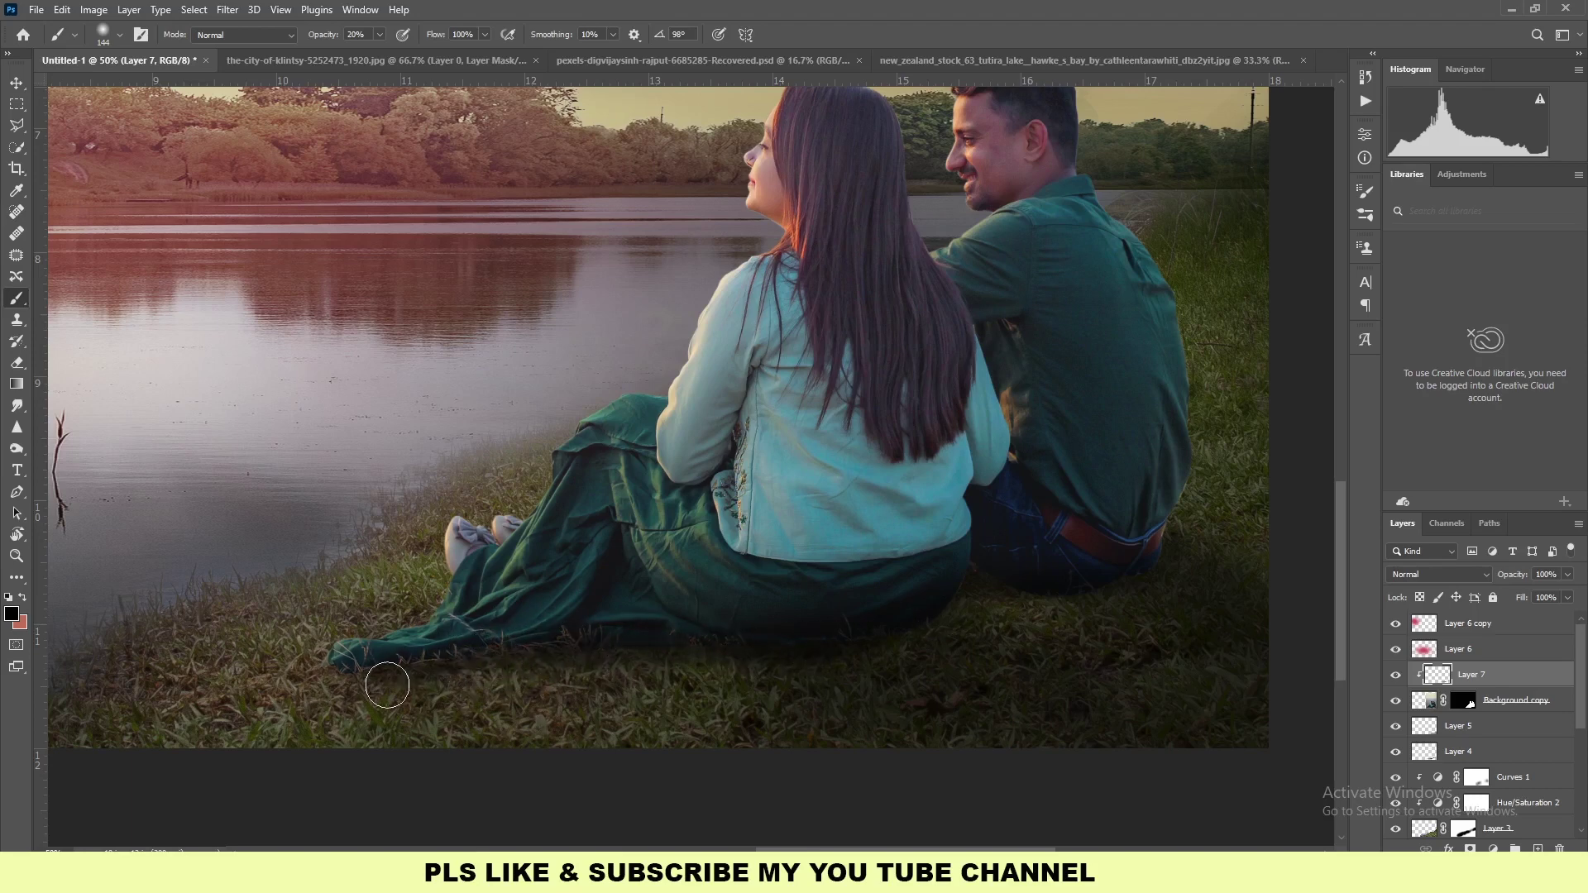
{"action": "left_click_drag", "start_coordinate": [1011, 575], "coordinate": [1030, 615]}
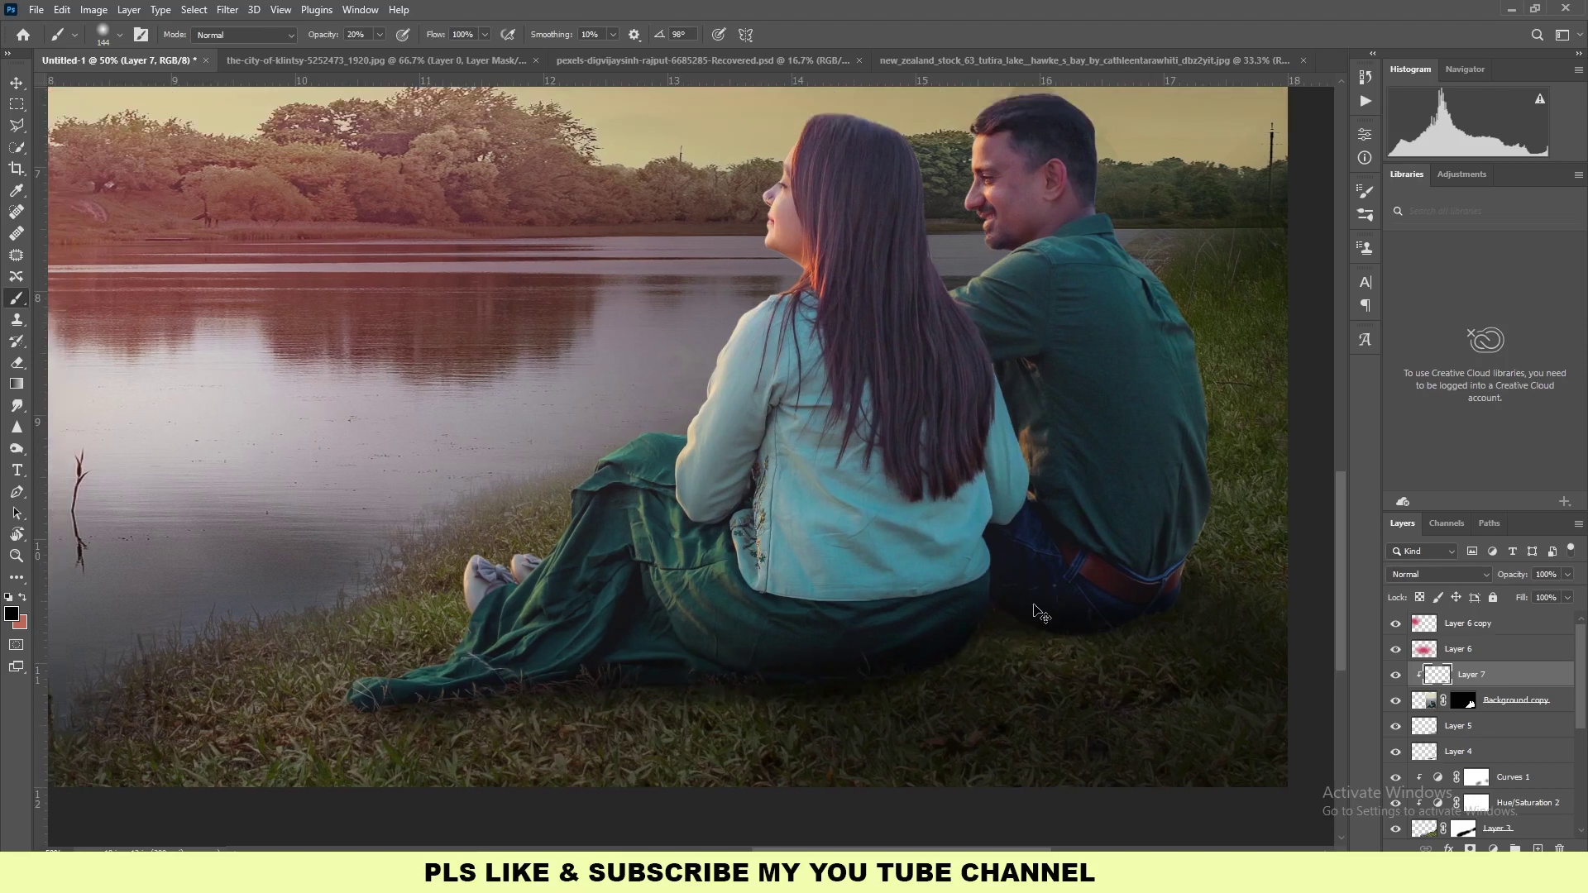
{"action": "key", "text": "ctrl+0"}
{"action": "key", "text": "v"}
{"action": "left_click", "coordinate": [1493, 626]}
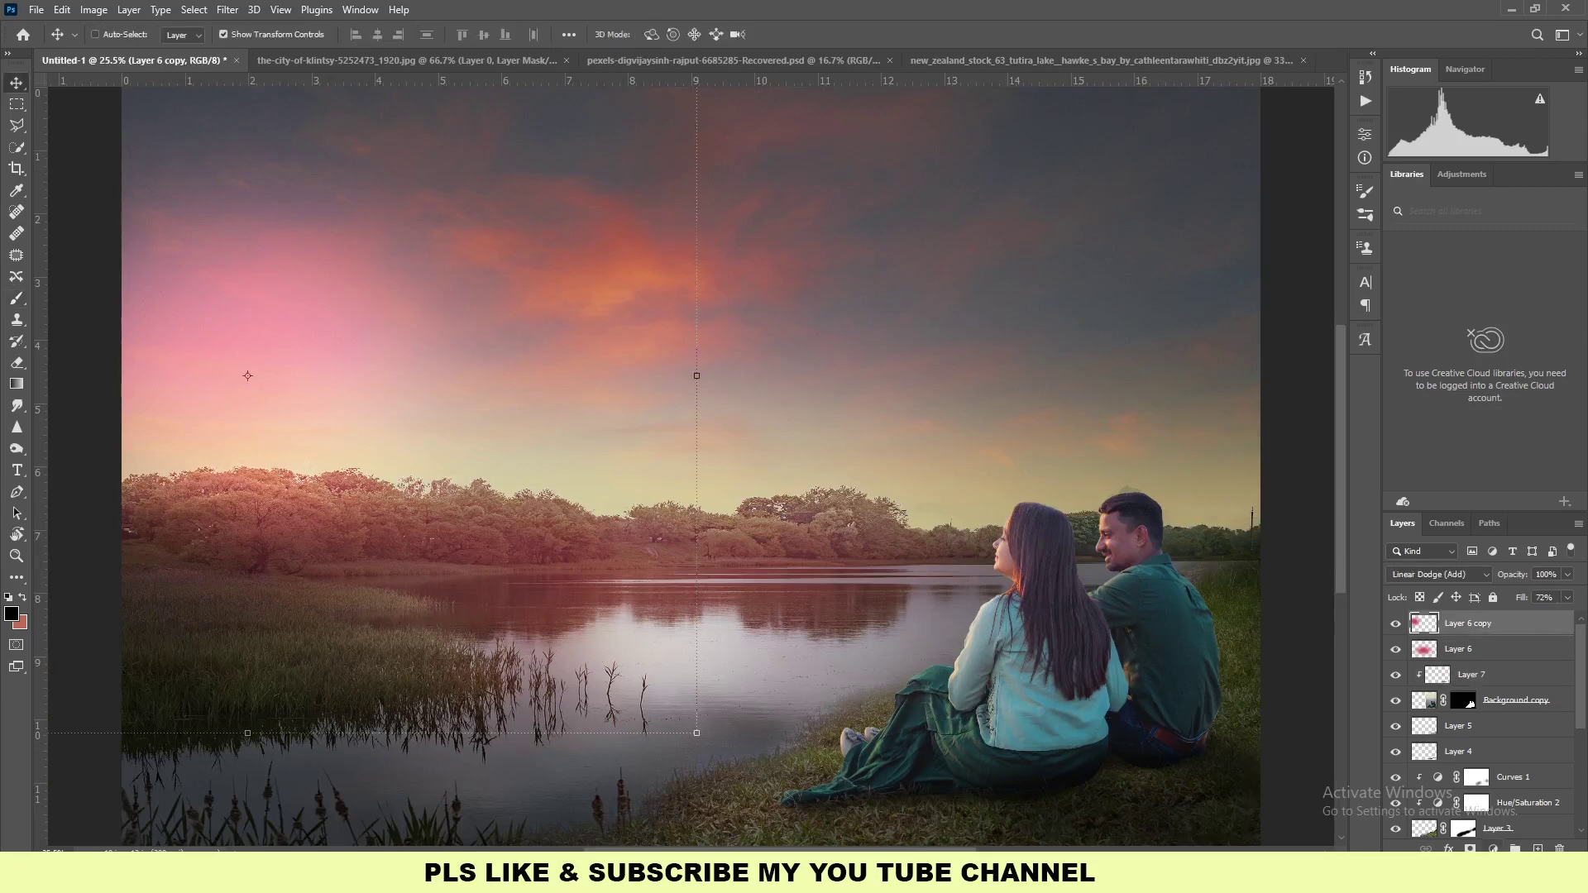
Add a Color Lookup adjustment layer using the EdgyAmber.3DL lookup table.
{"action": "left_click", "coordinate": [1494, 850]}
{"action": "left_click", "coordinate": [1481, 763]}
{"action": "left_click", "coordinate": [1278, 184]}
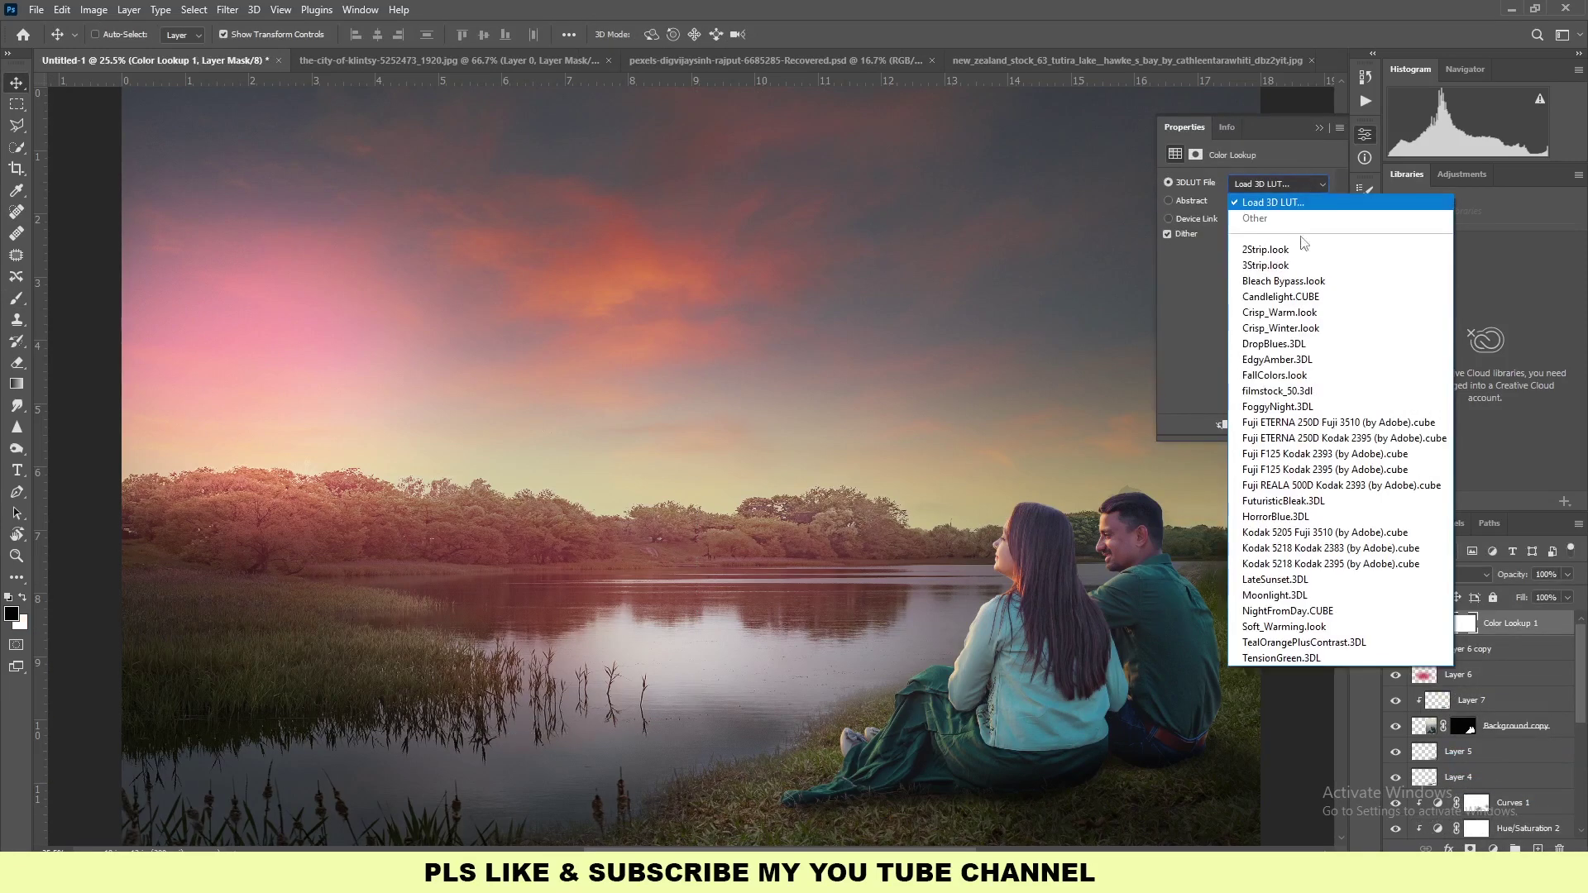
{"action": "left_click", "coordinate": [1288, 361]}
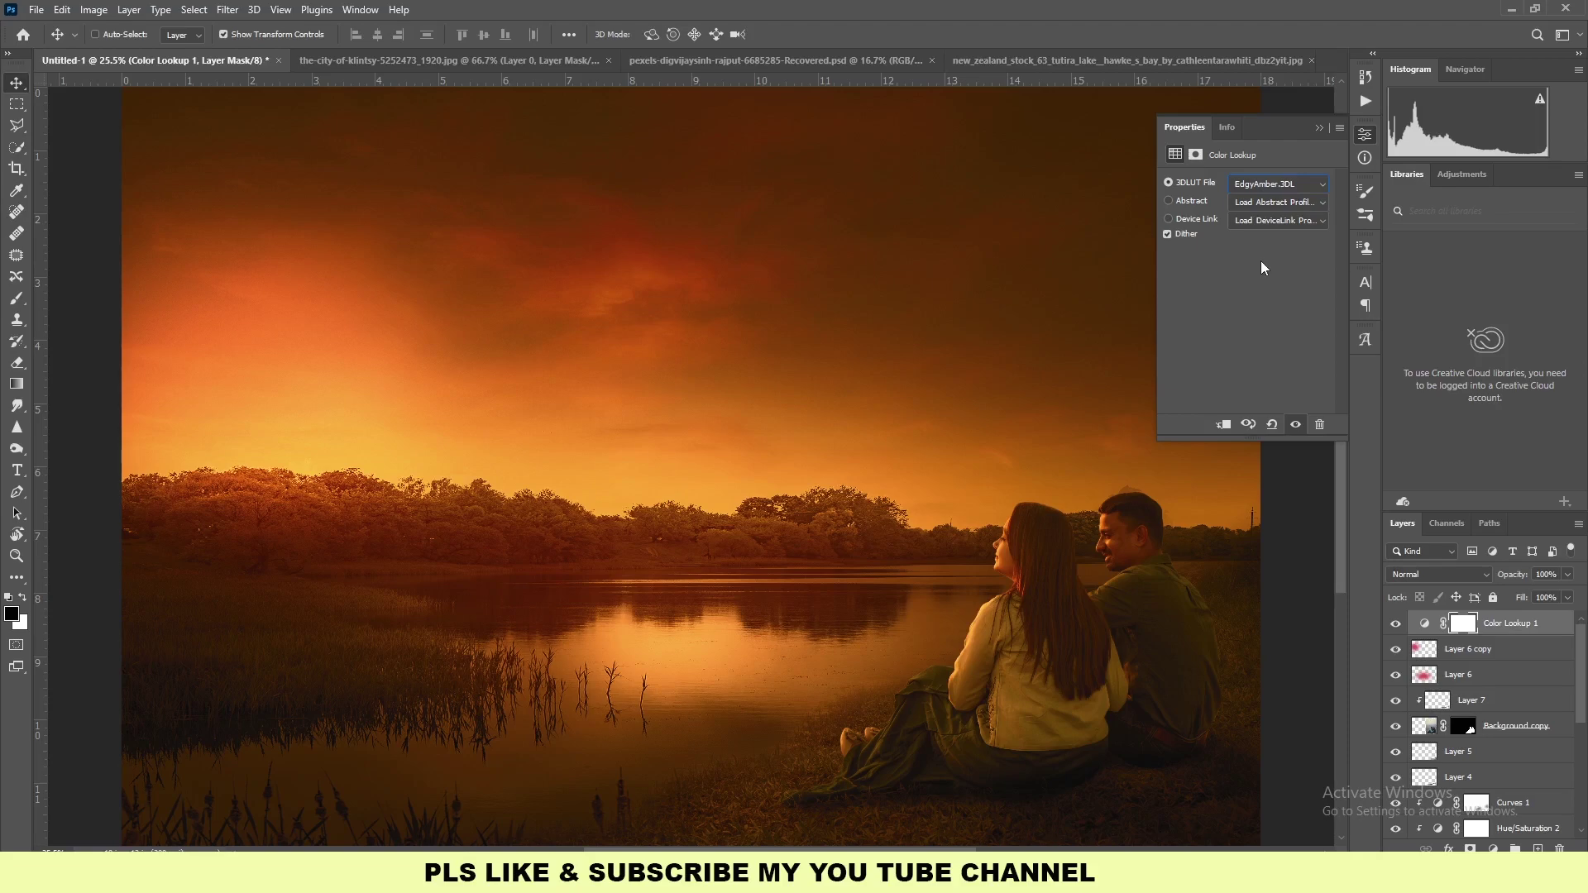
{"action": "left_click", "coordinate": [1318, 128]}
Set the Color Lookup layer to Soft Light blend mode at 33% opacity.
{"action": "left_click", "coordinate": [1466, 574]}
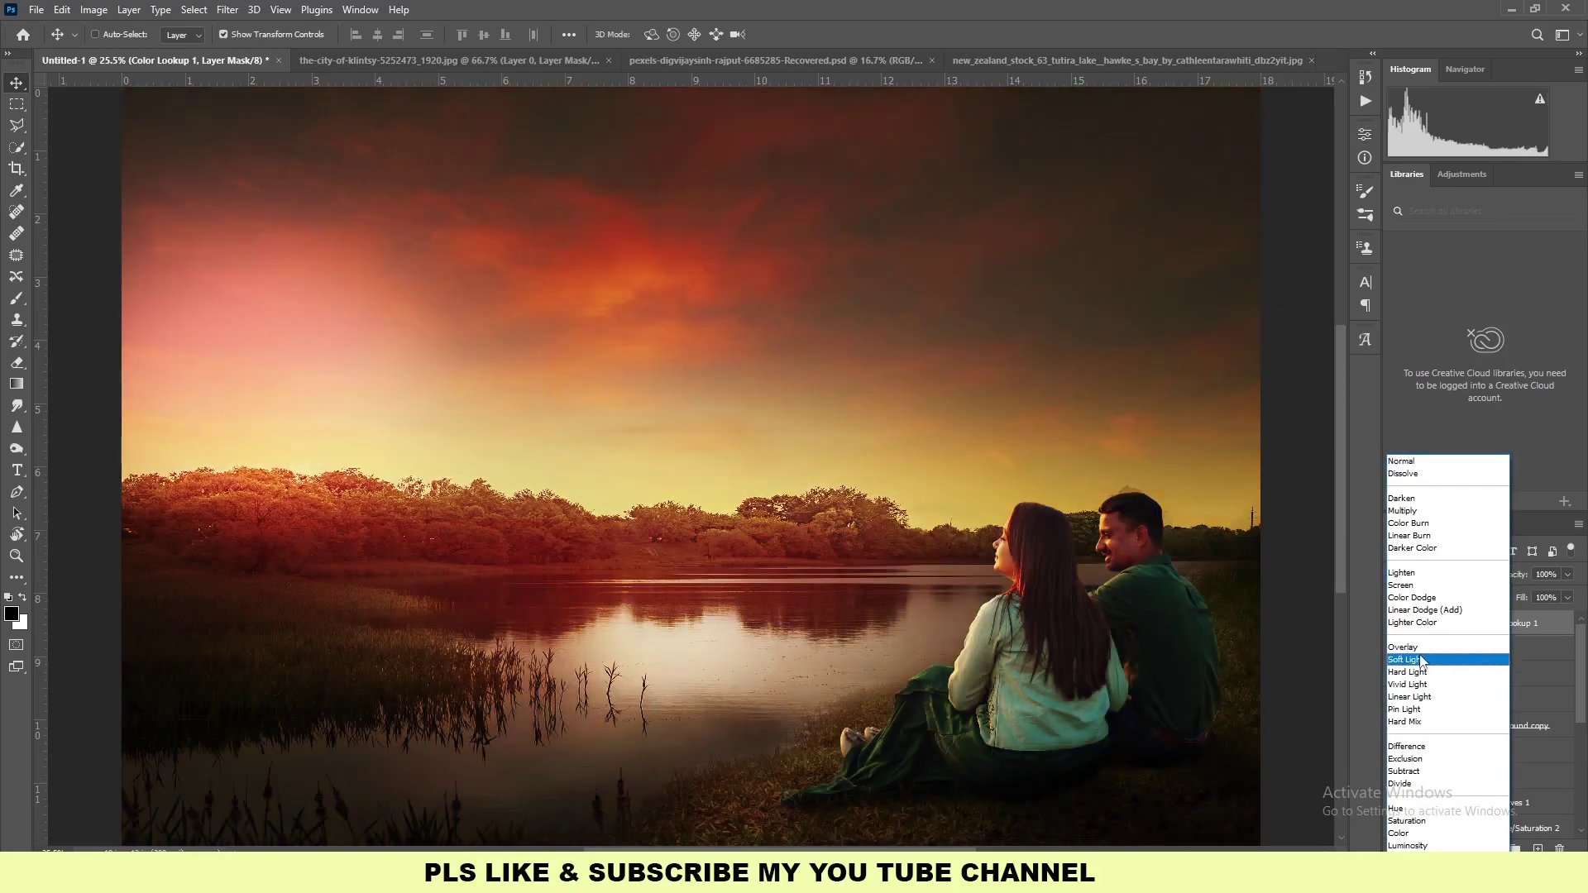
{"action": "left_click", "coordinate": [1423, 660]}
{"action": "left_click_drag", "start_coordinate": [1566, 594], "coordinate": [1509, 596]}
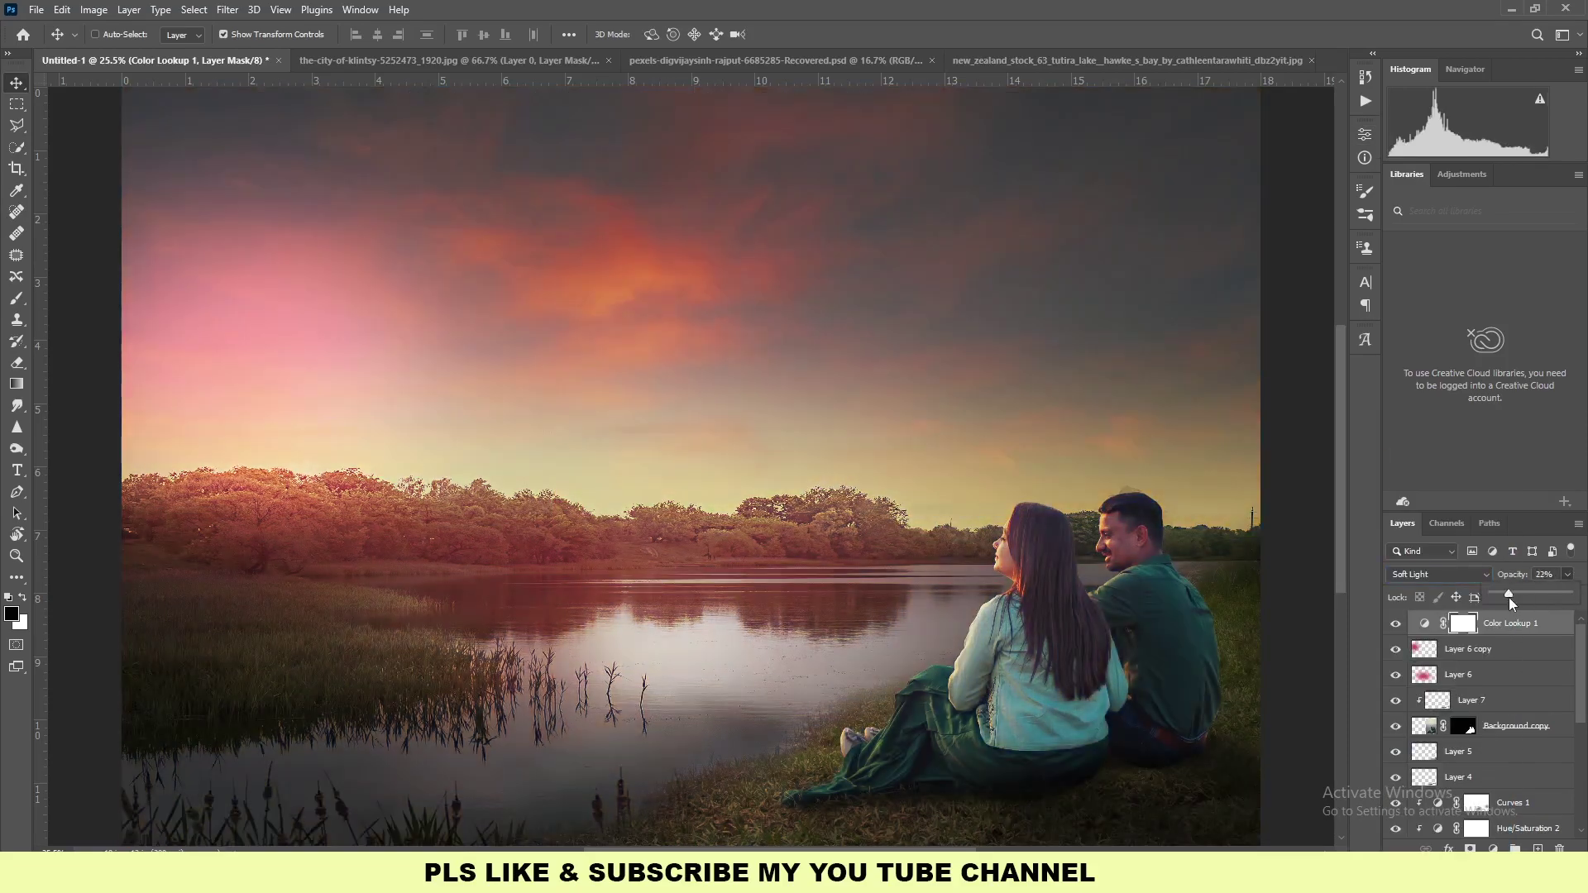
{"action": "left_click", "coordinate": [1158, 451]}
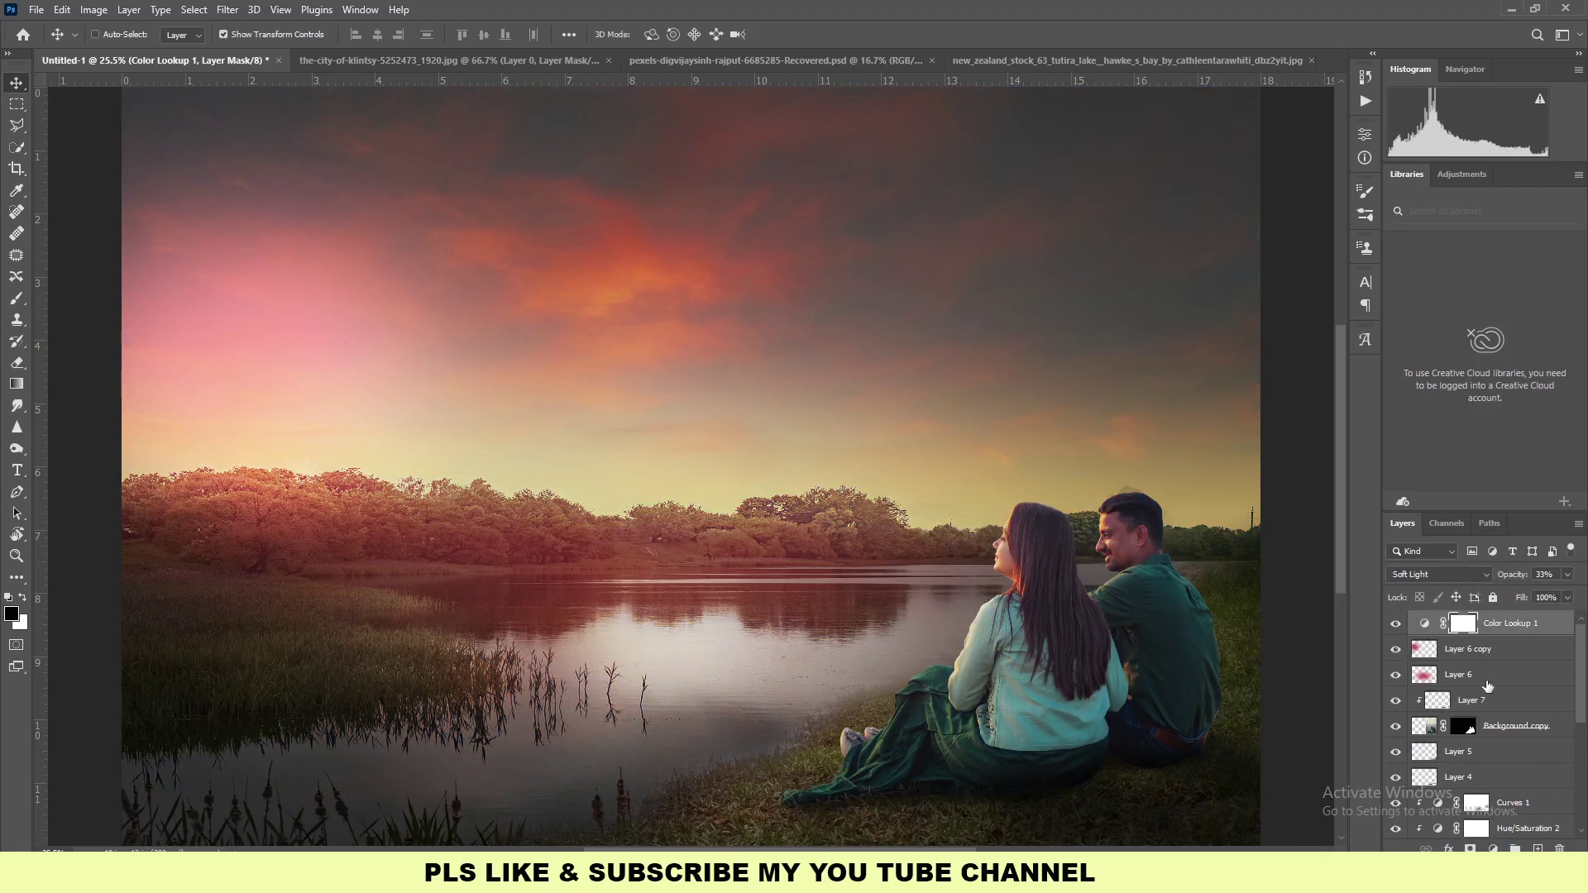